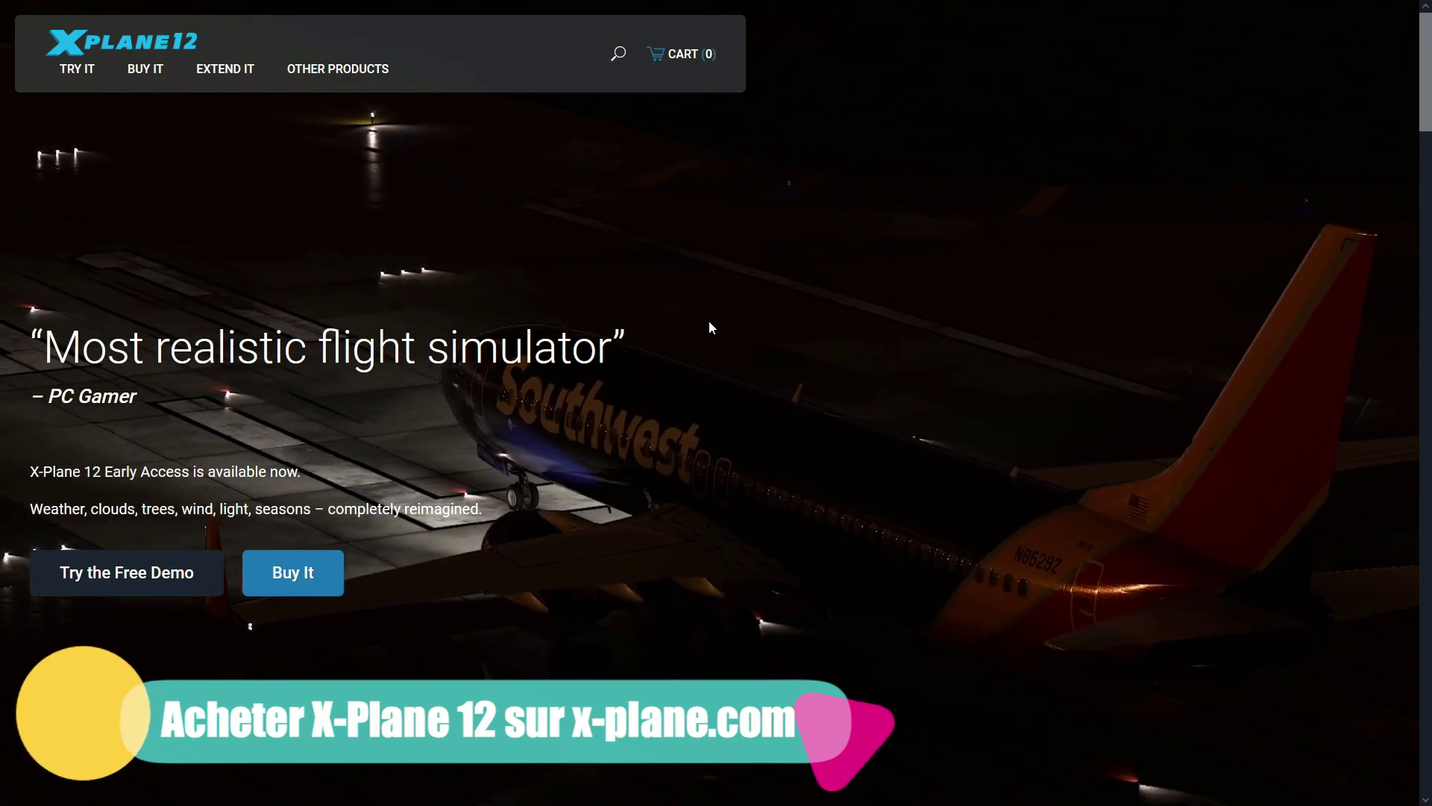
- Go to the Buy It page and read through the $59.99 X-Plane 12 Early Access download listing
mouse_move(727, 6)
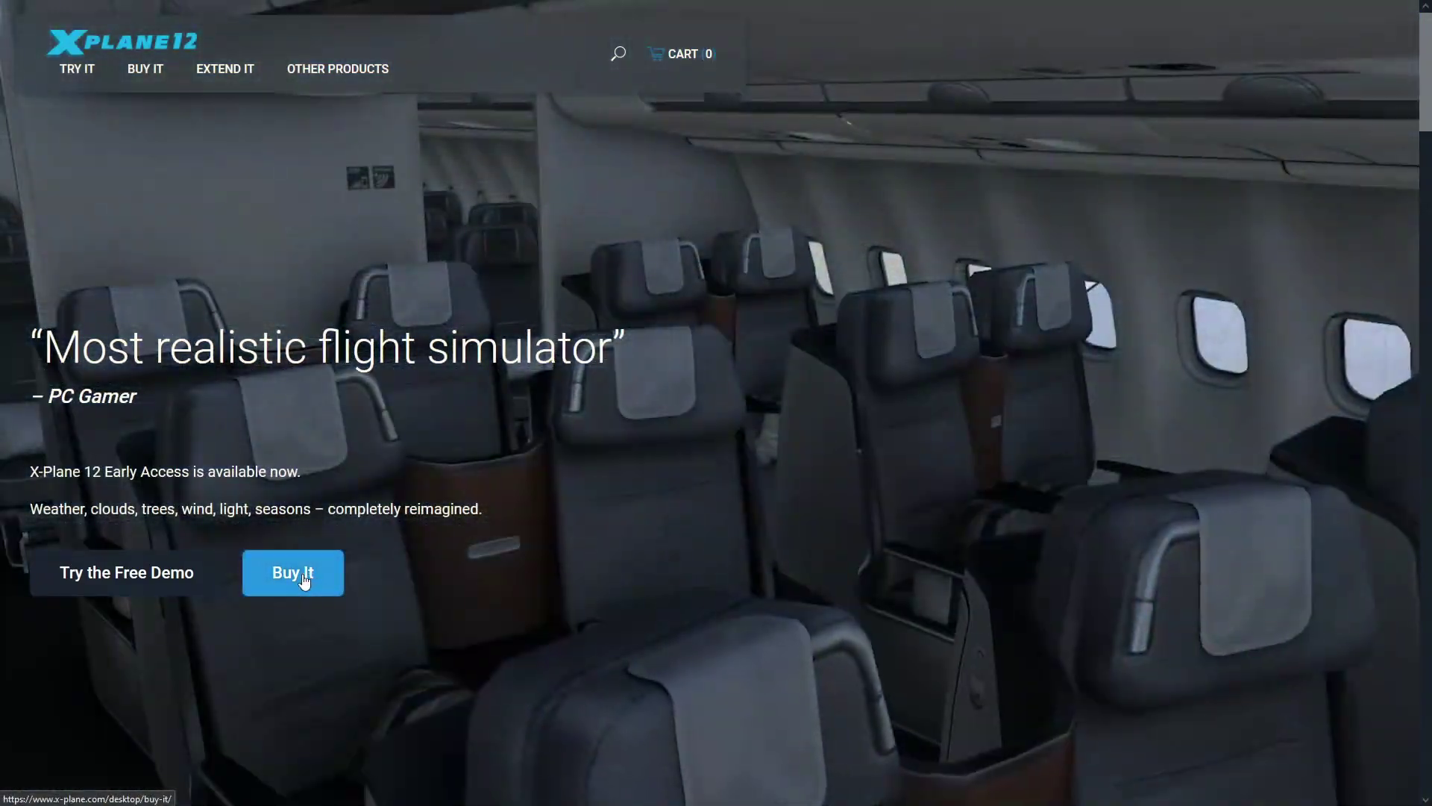
left_click(304, 580)
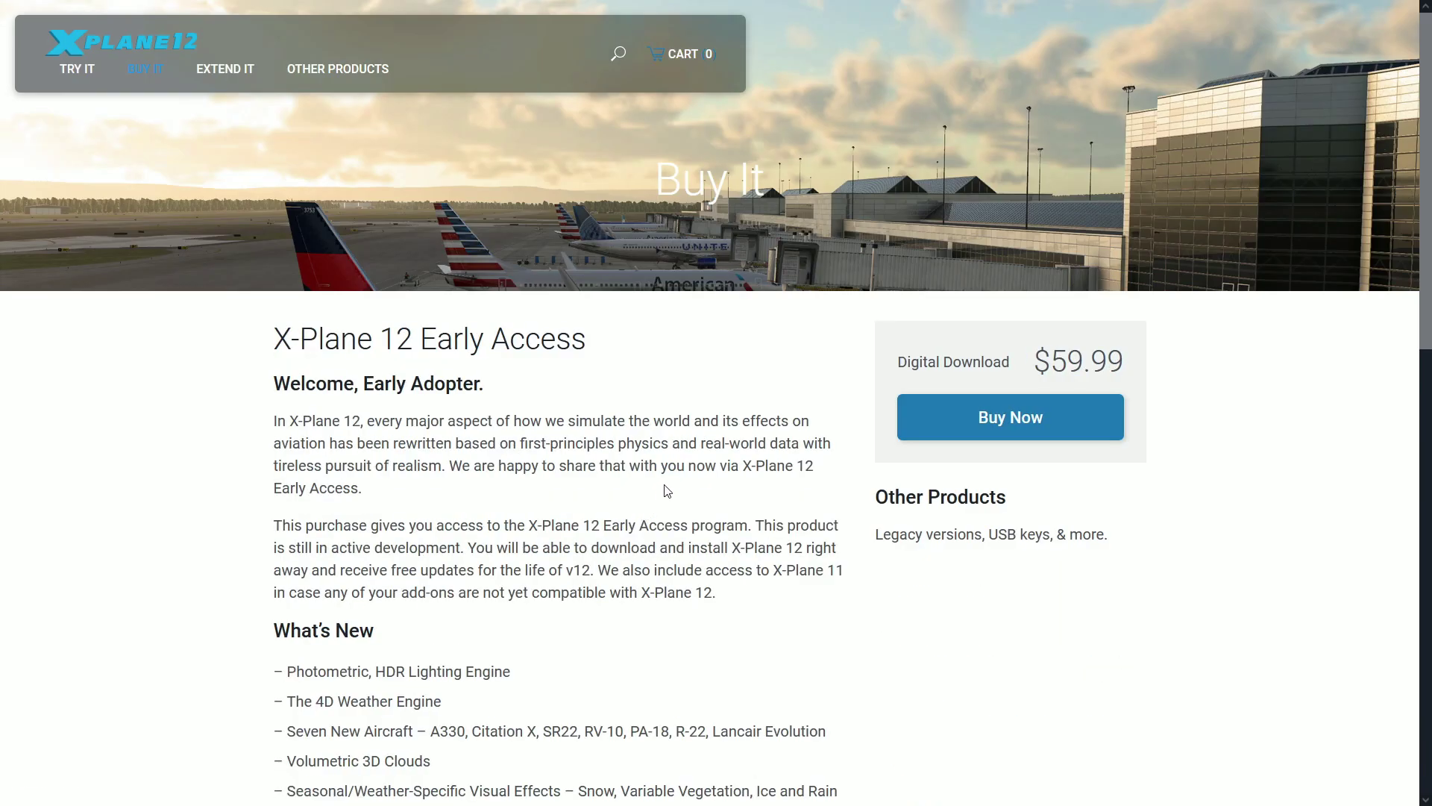
scroll(665, 488, "down", 1)
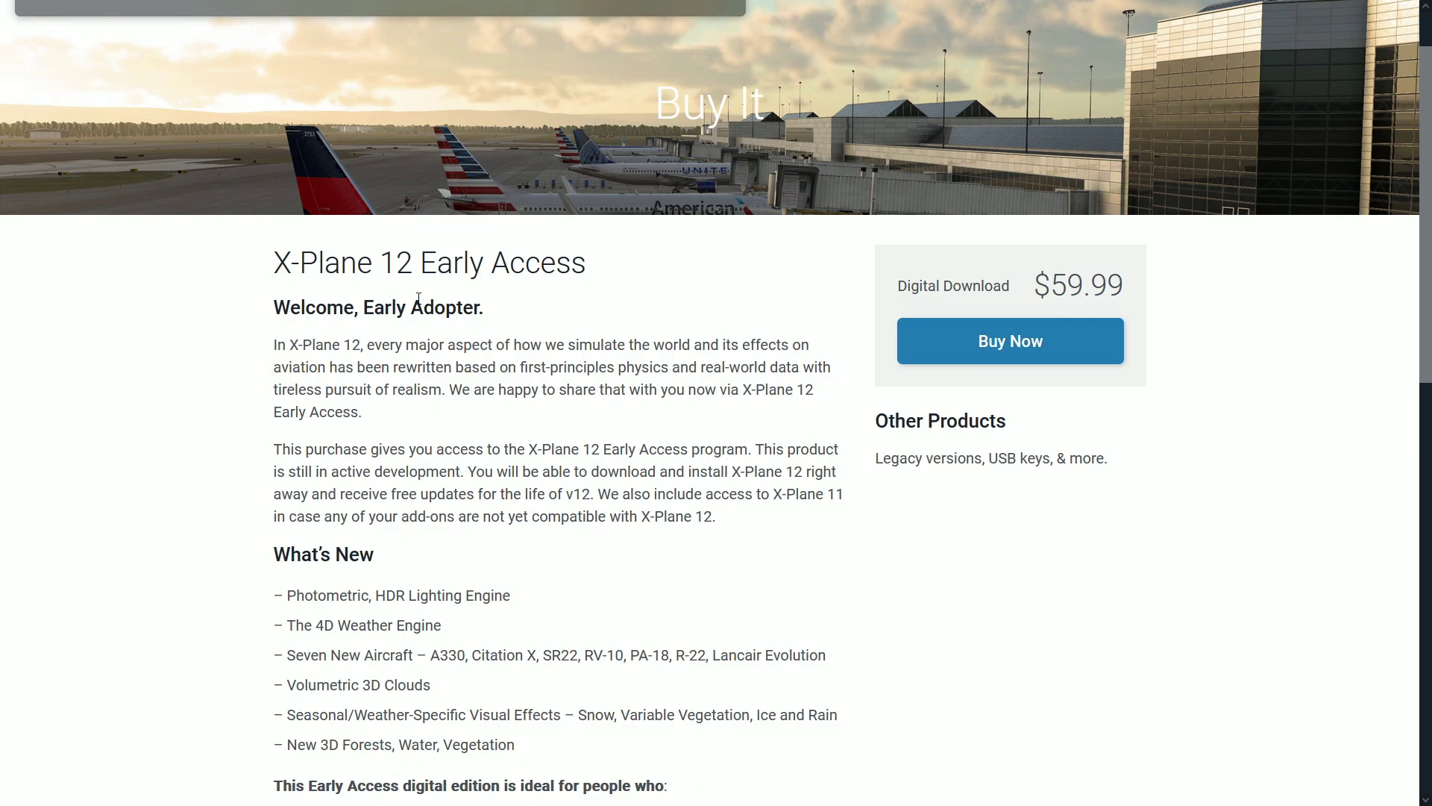
scroll(662, 423, "down", 2)
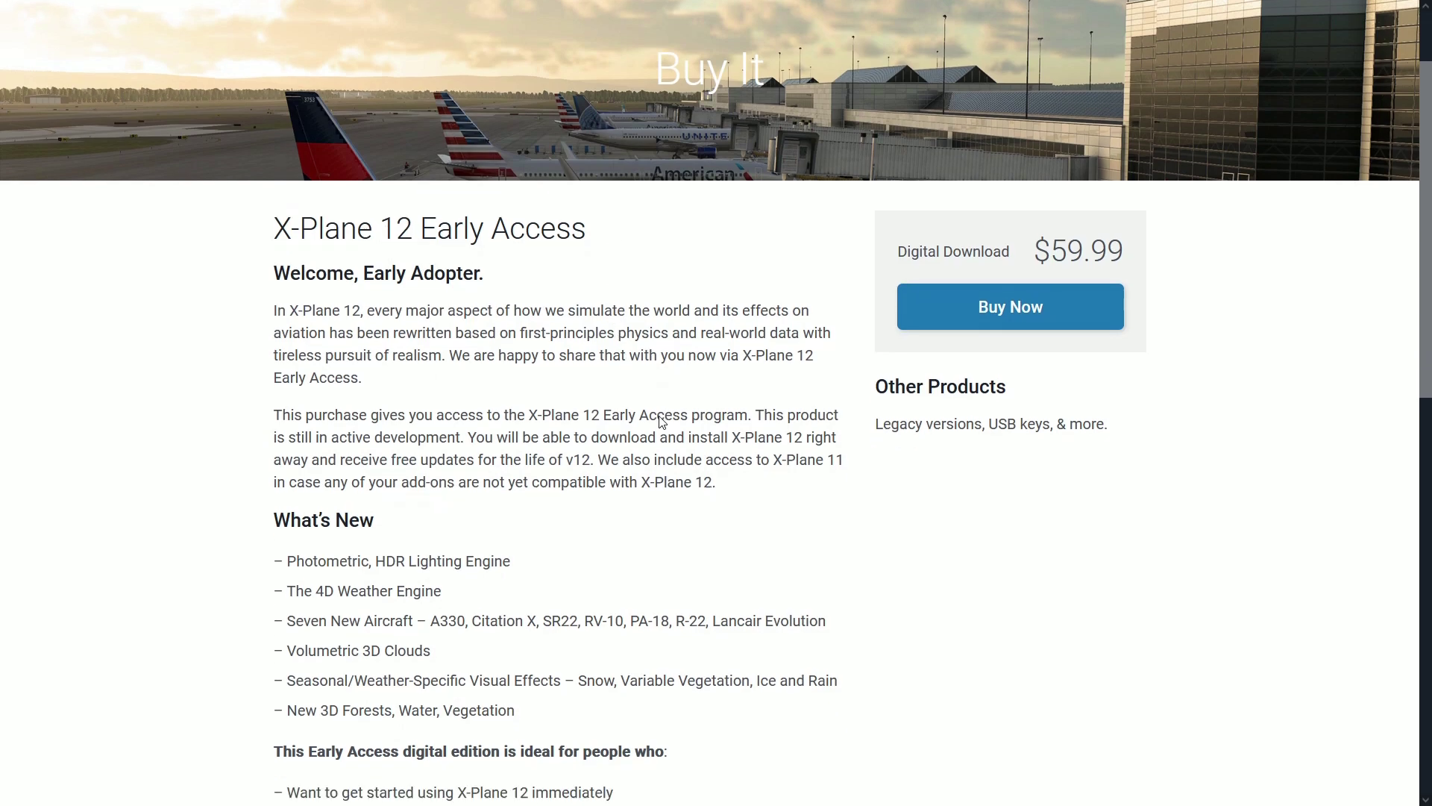
scroll(662, 422, "down", 2)
scroll(662, 422, "up", 4)
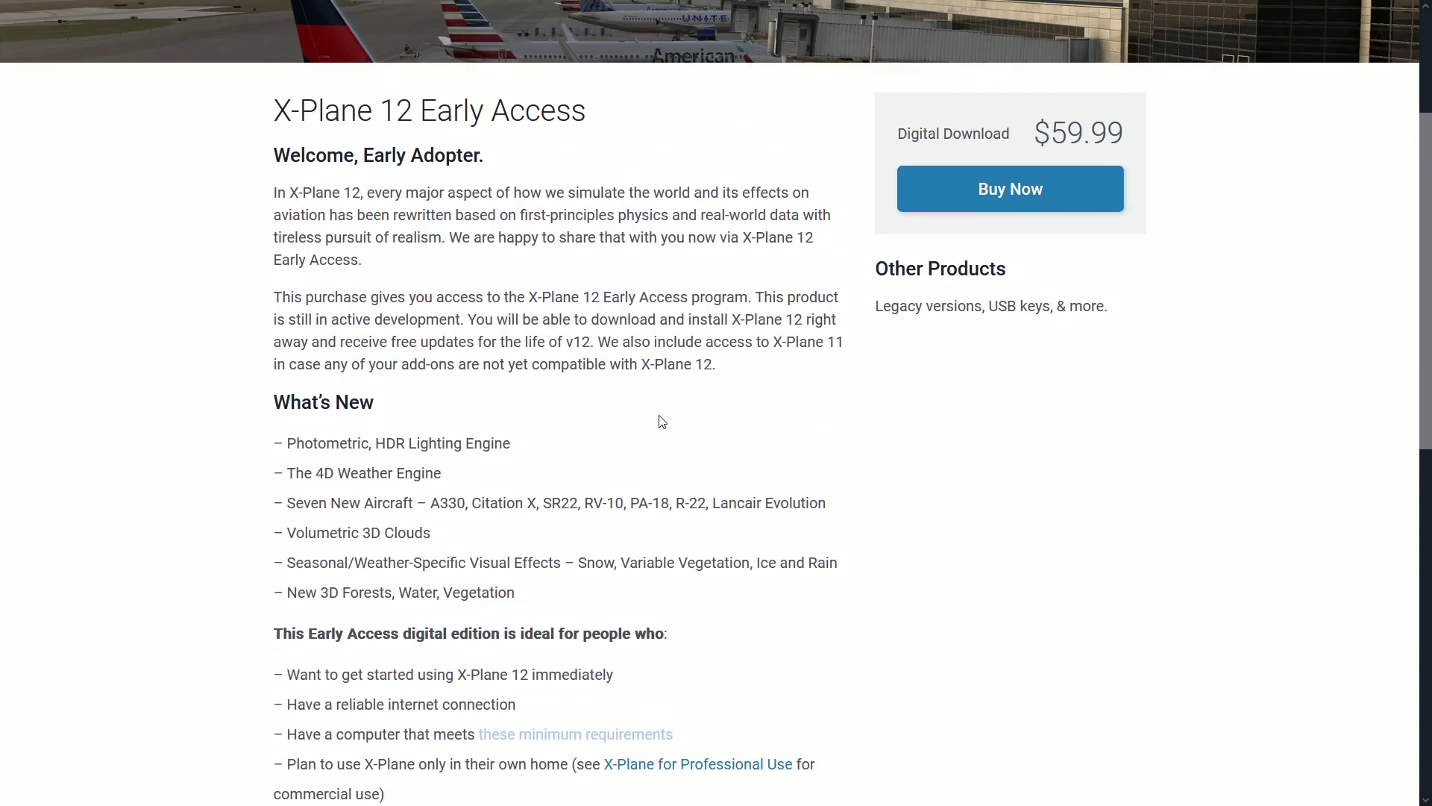
scroll(661, 422, "down", 9)
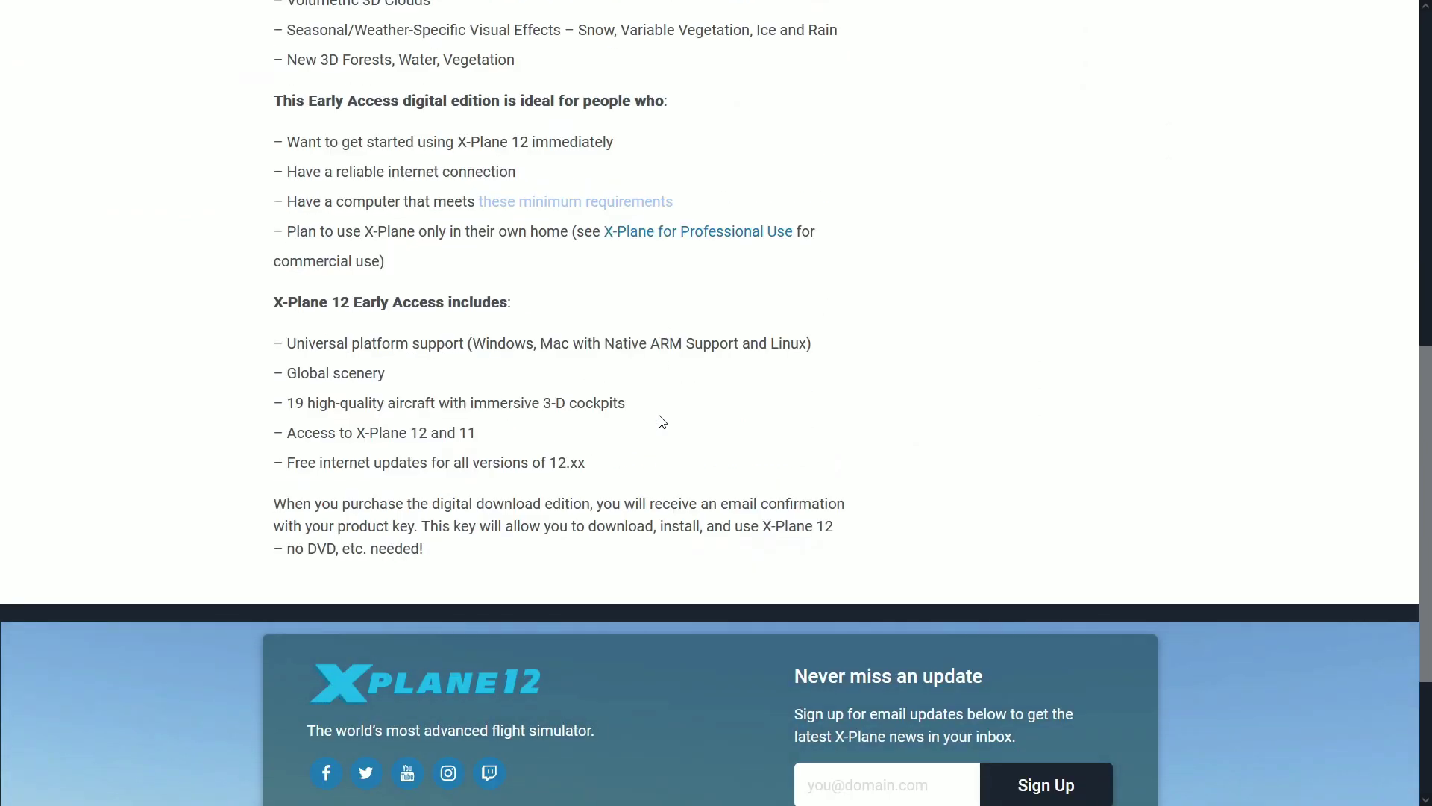
scroll(661, 423, "up", 10)
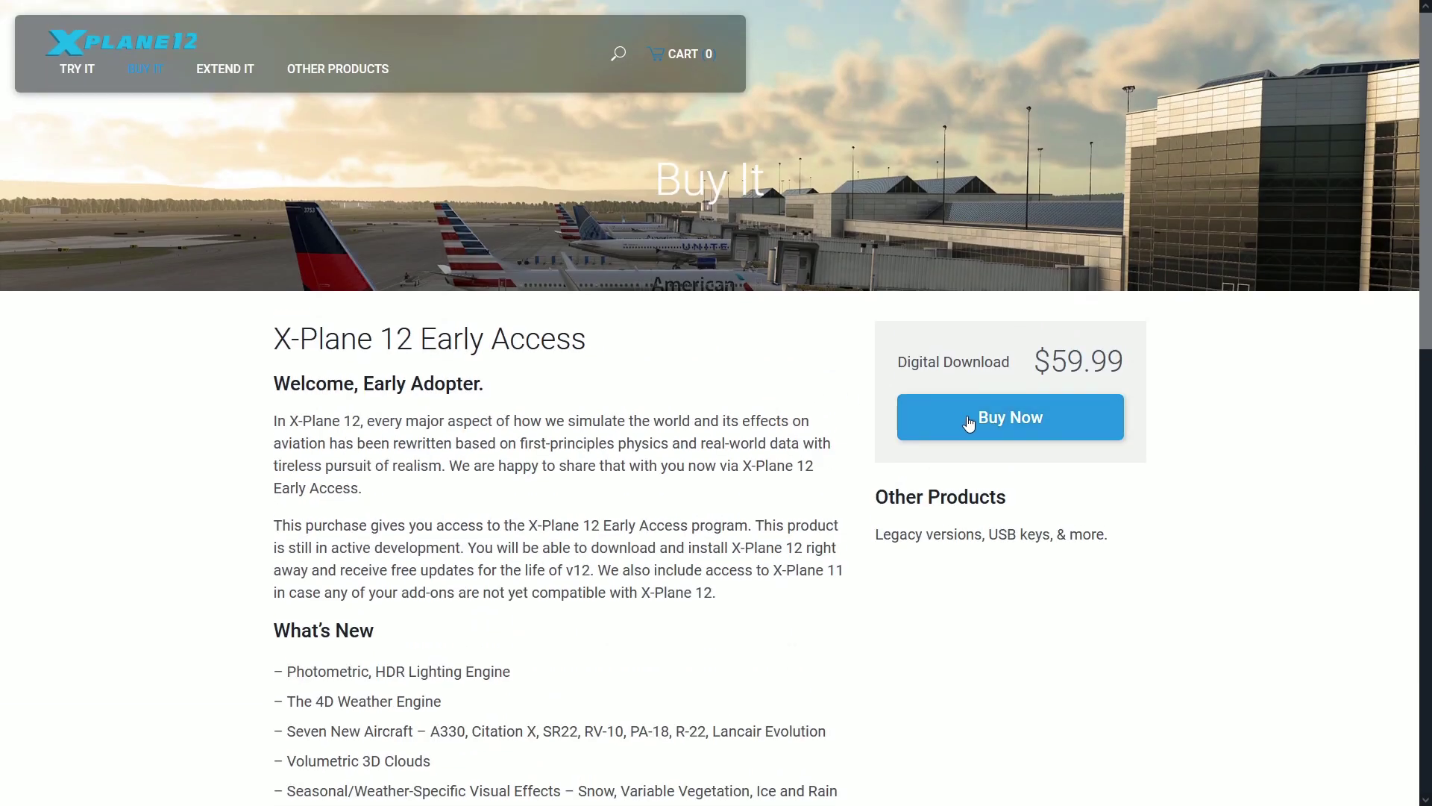
- Add X-Plane 12 Early Access to the cart and proceed to checkout
left_click(1012, 424)
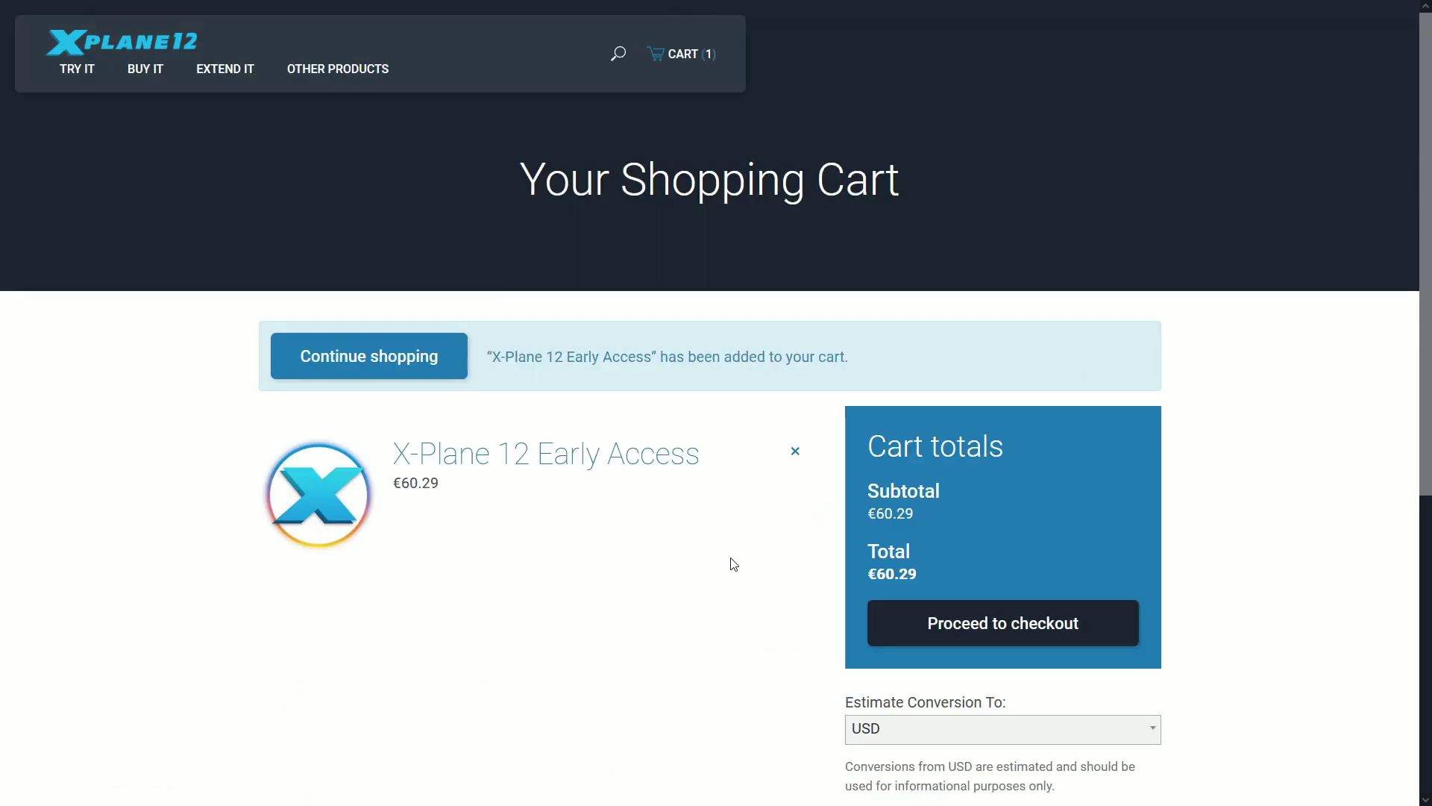
scroll(734, 565, "down", 1)
scroll(734, 565, "down", 1)
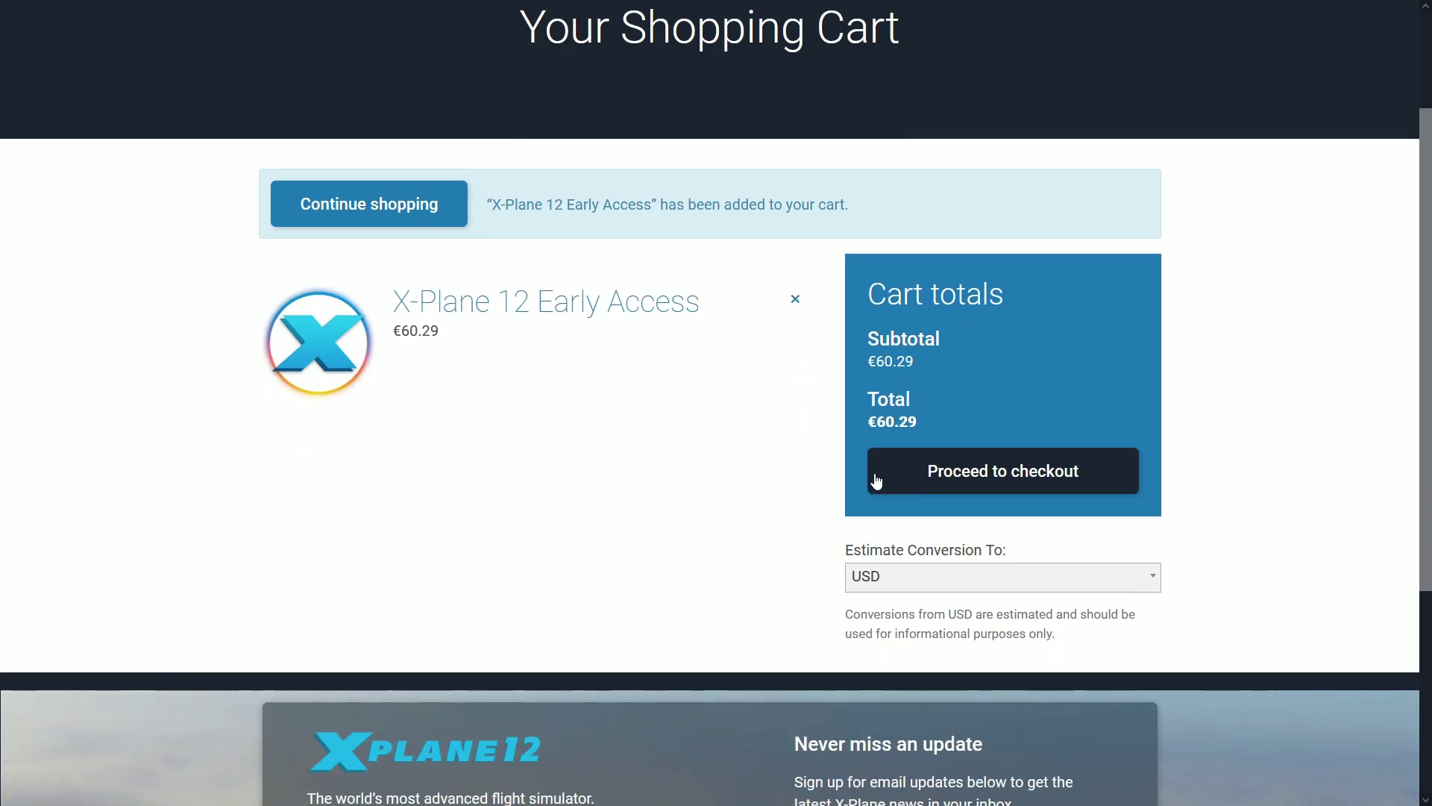
left_click(987, 473)
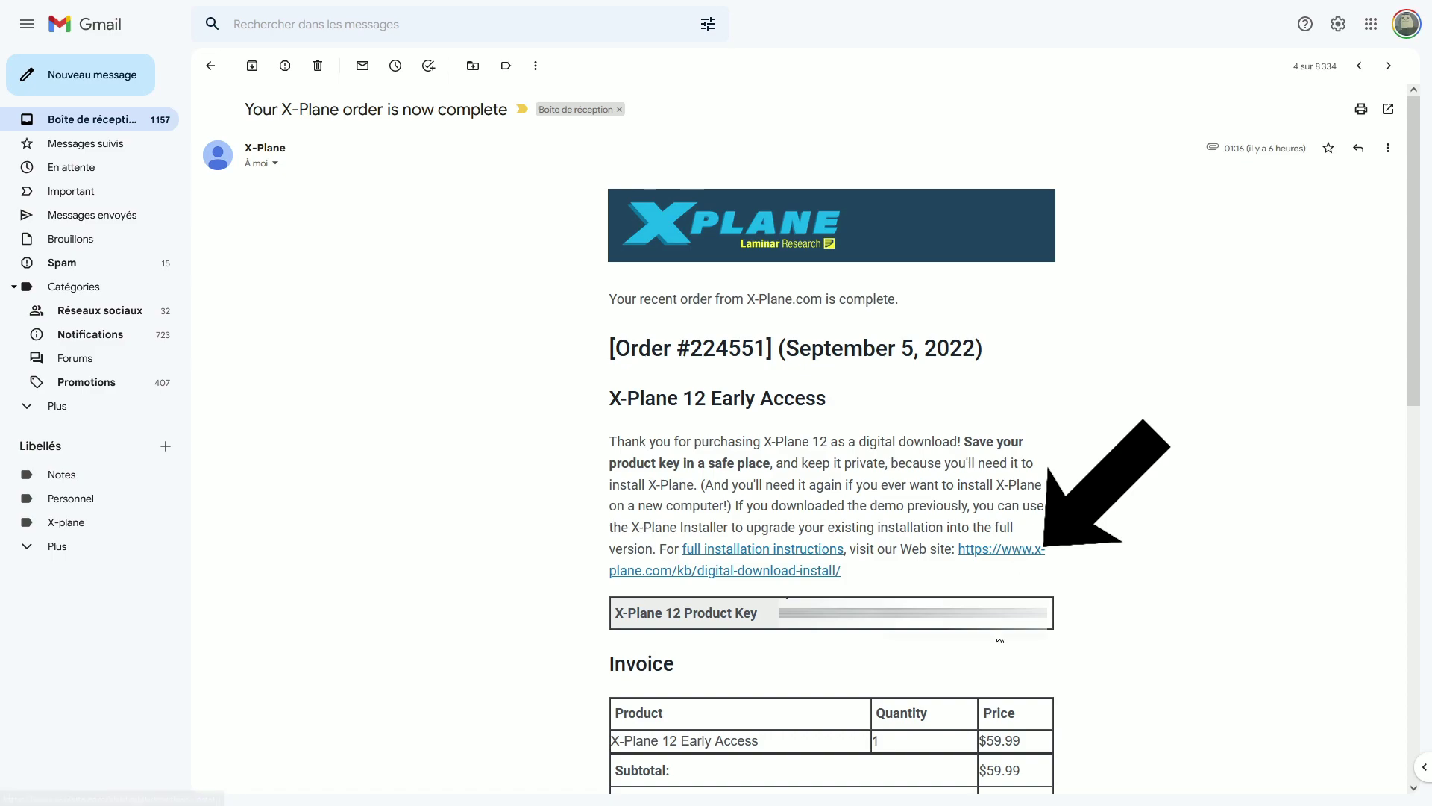
- Select the product key in the order email and copy it with 'Copier'
double_click(911, 612)
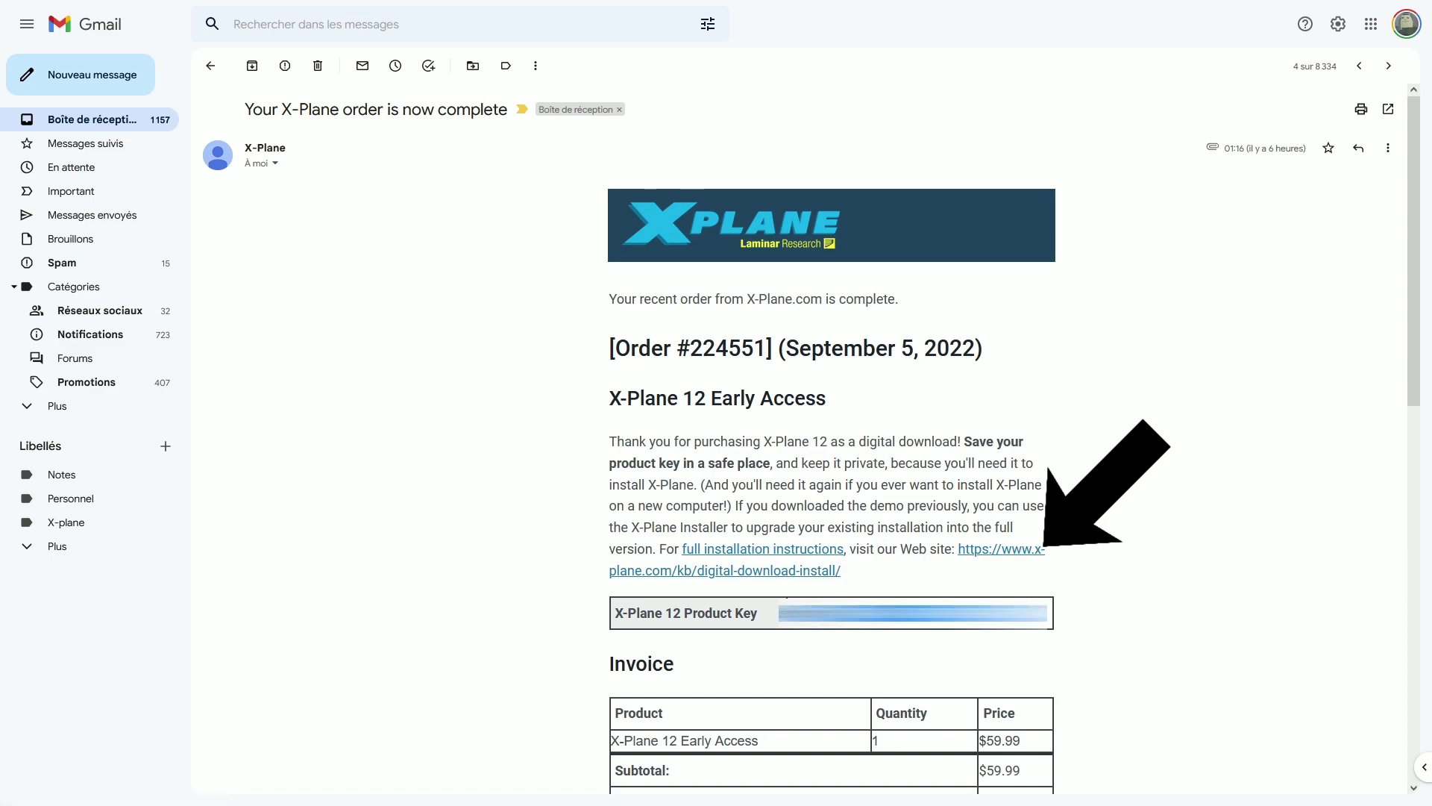
right_click(817, 612)
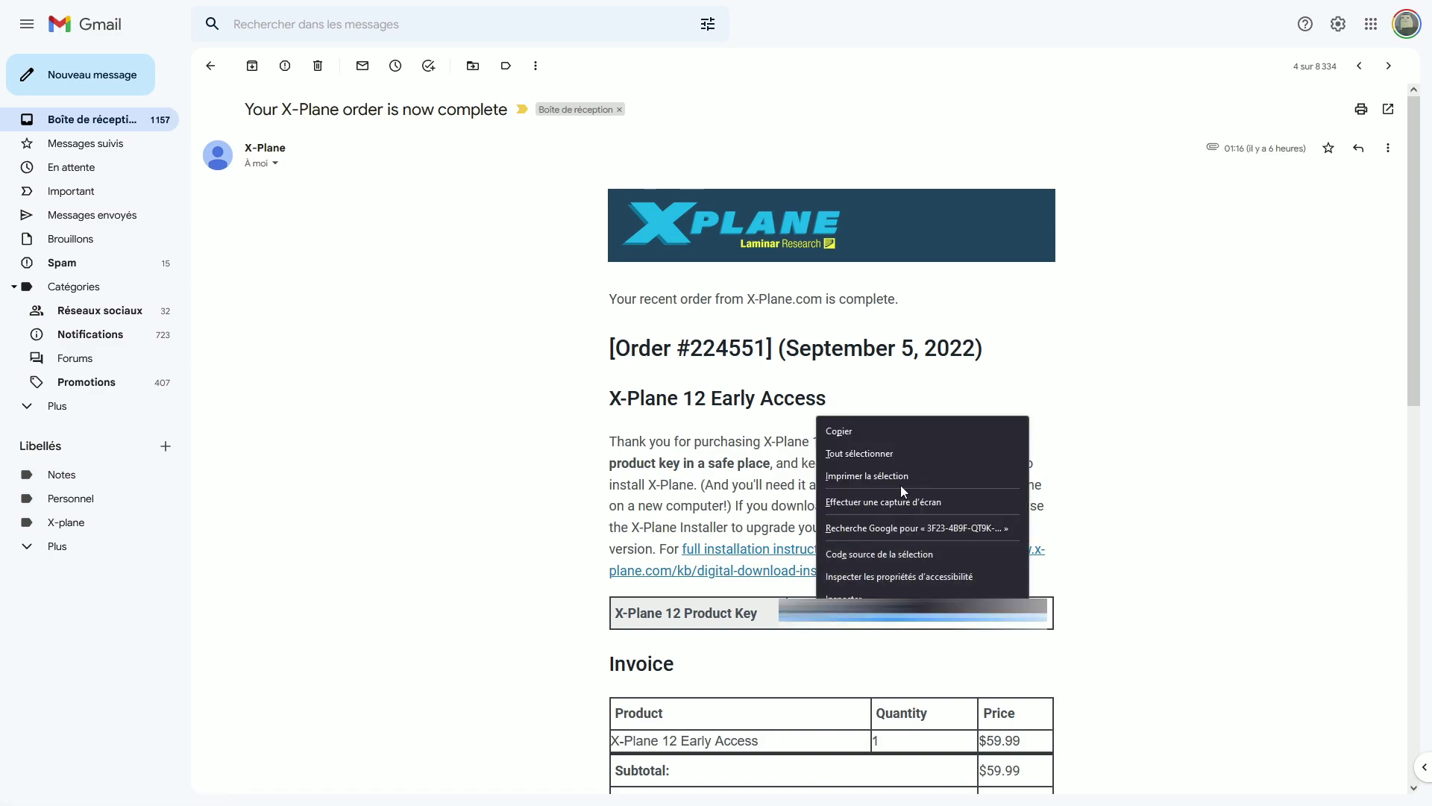
left_click(883, 431)
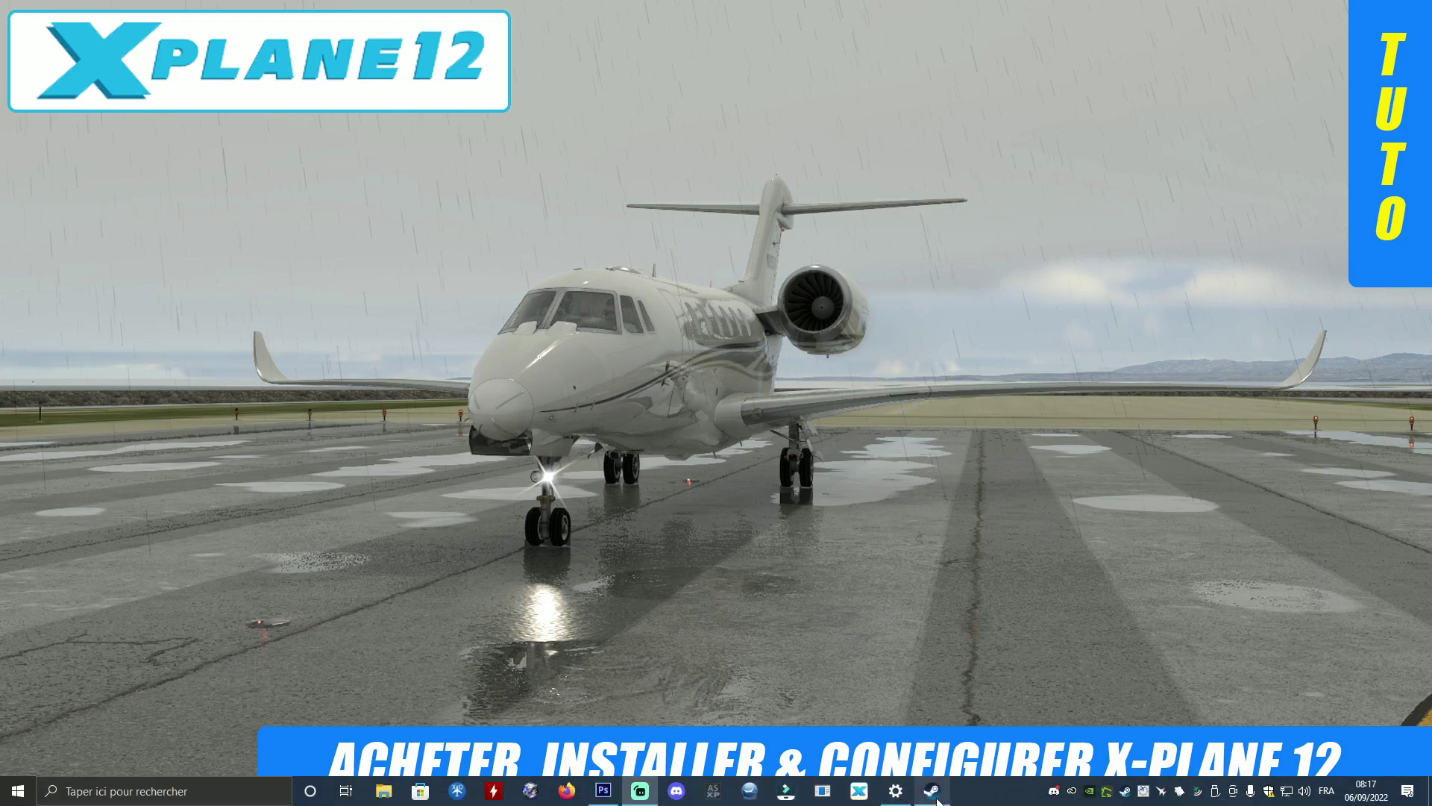
- In the Steam store, search for 'x-plane', which shows only X-Plane 11 items
left_click(938, 800)
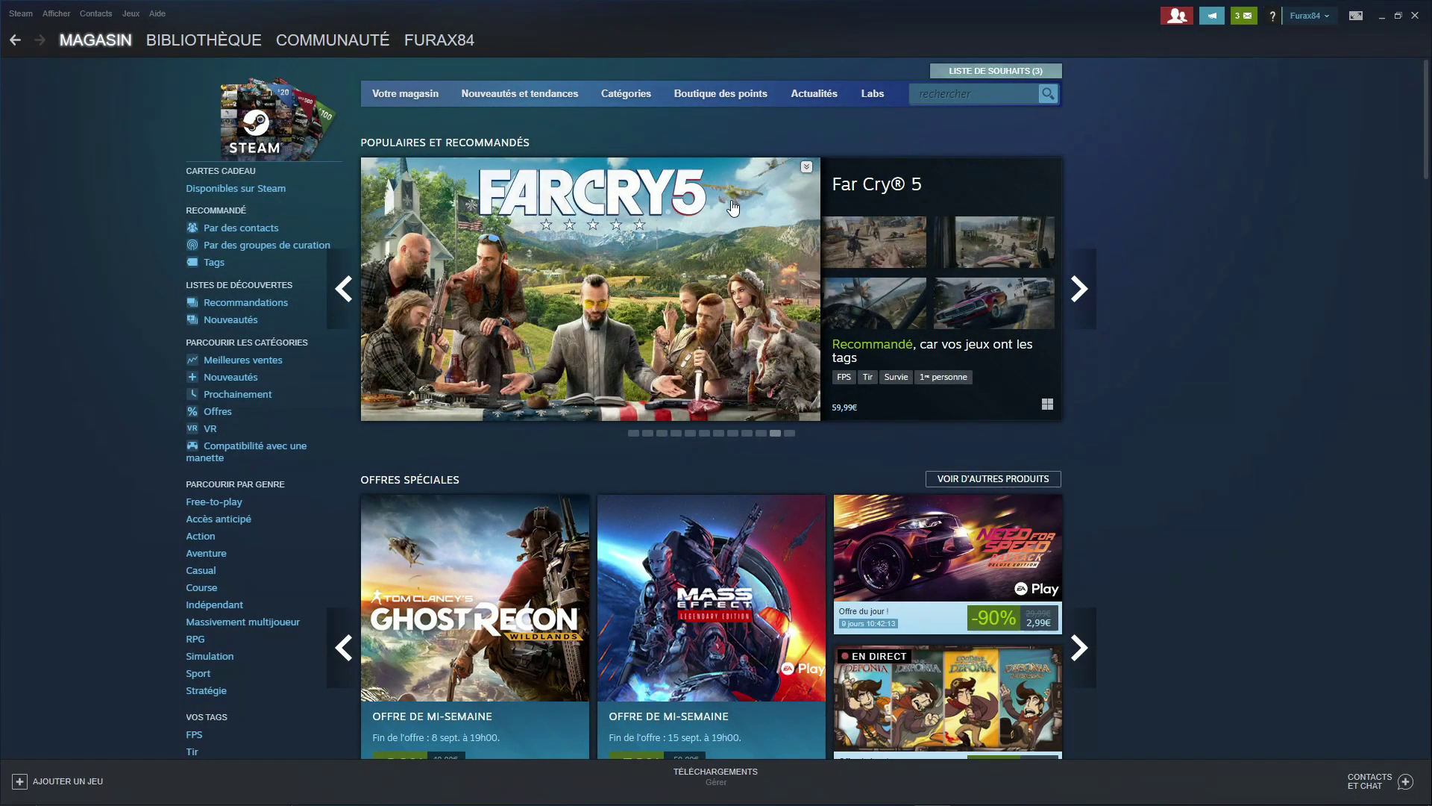
left_click(958, 91)
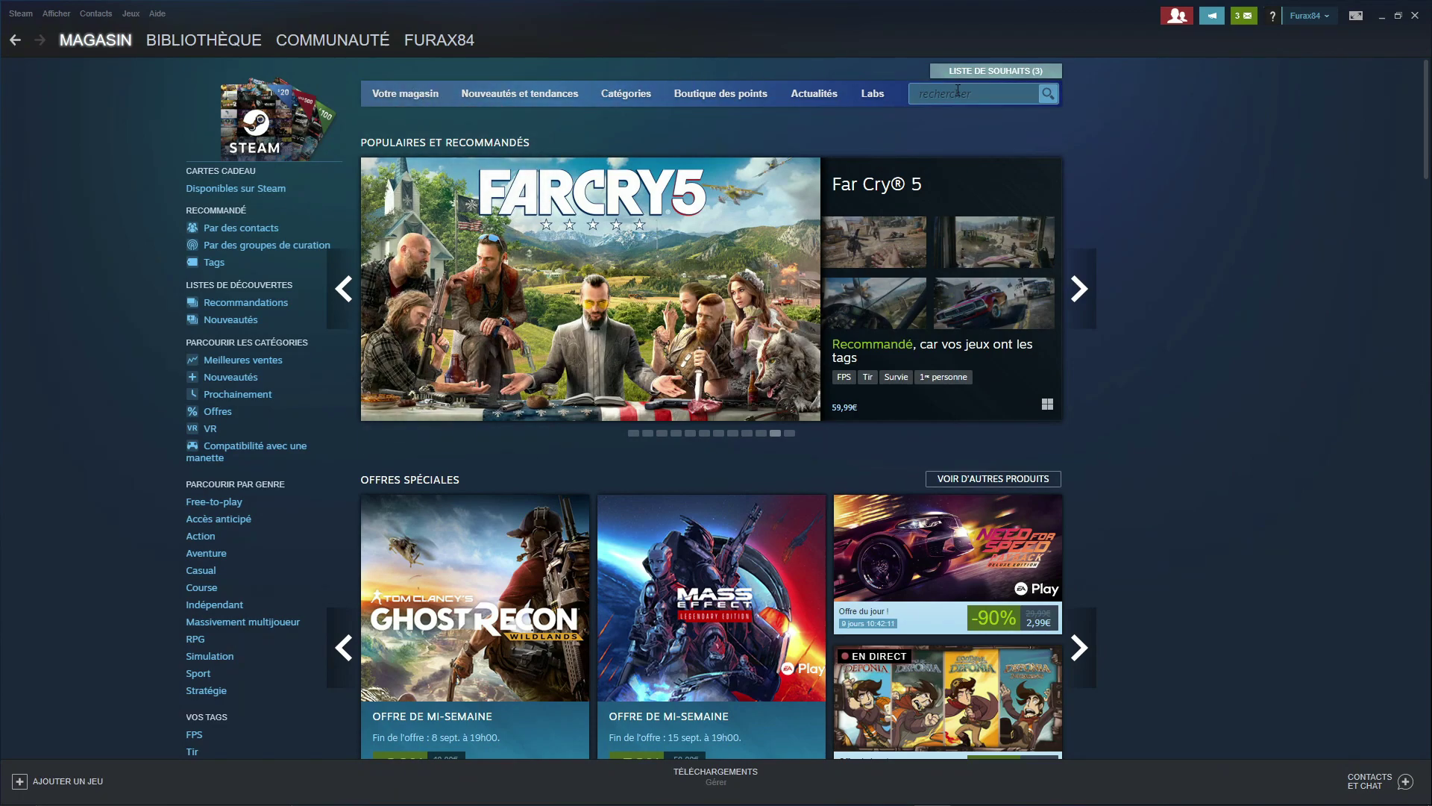
left_click(968, 95)
type("pl")
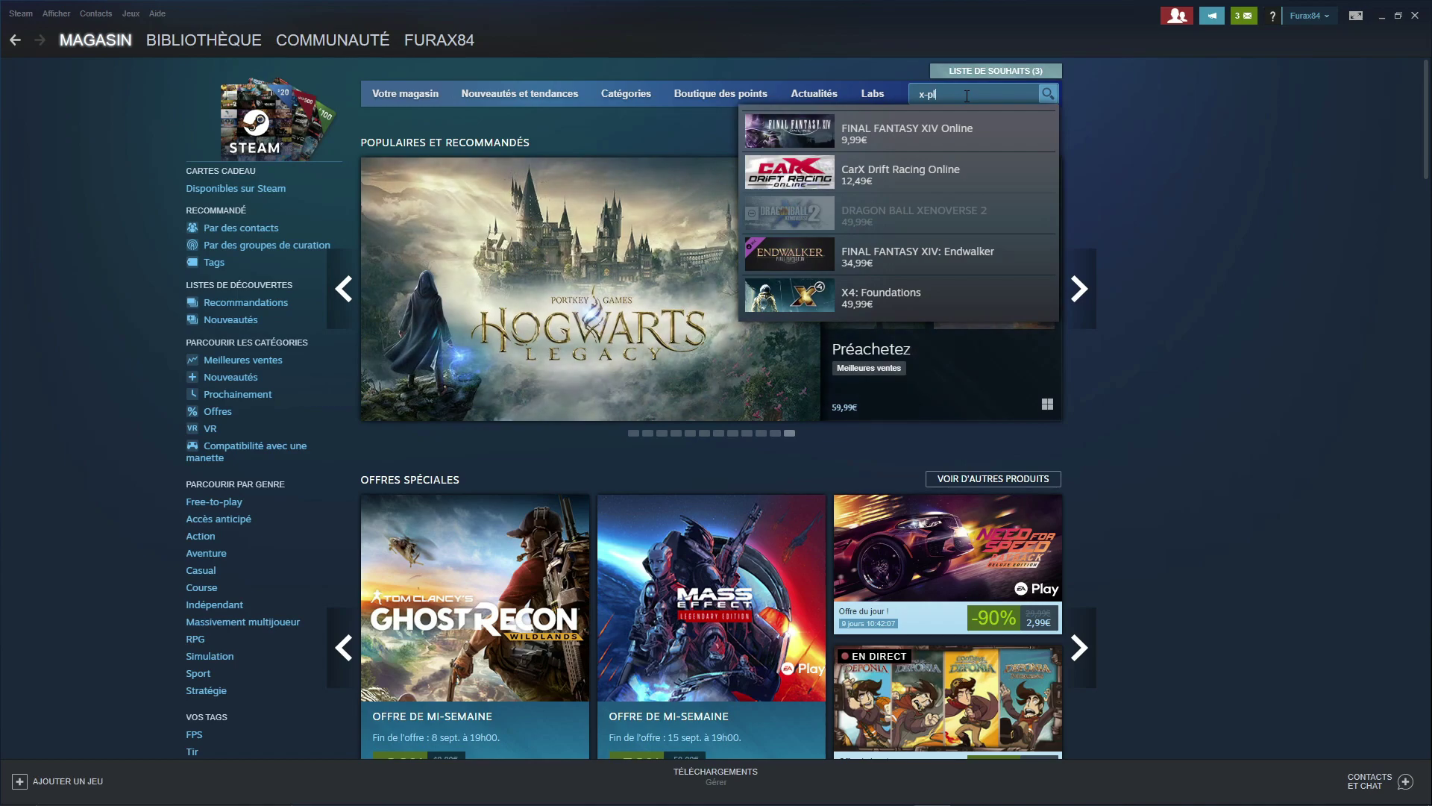
type("ane")
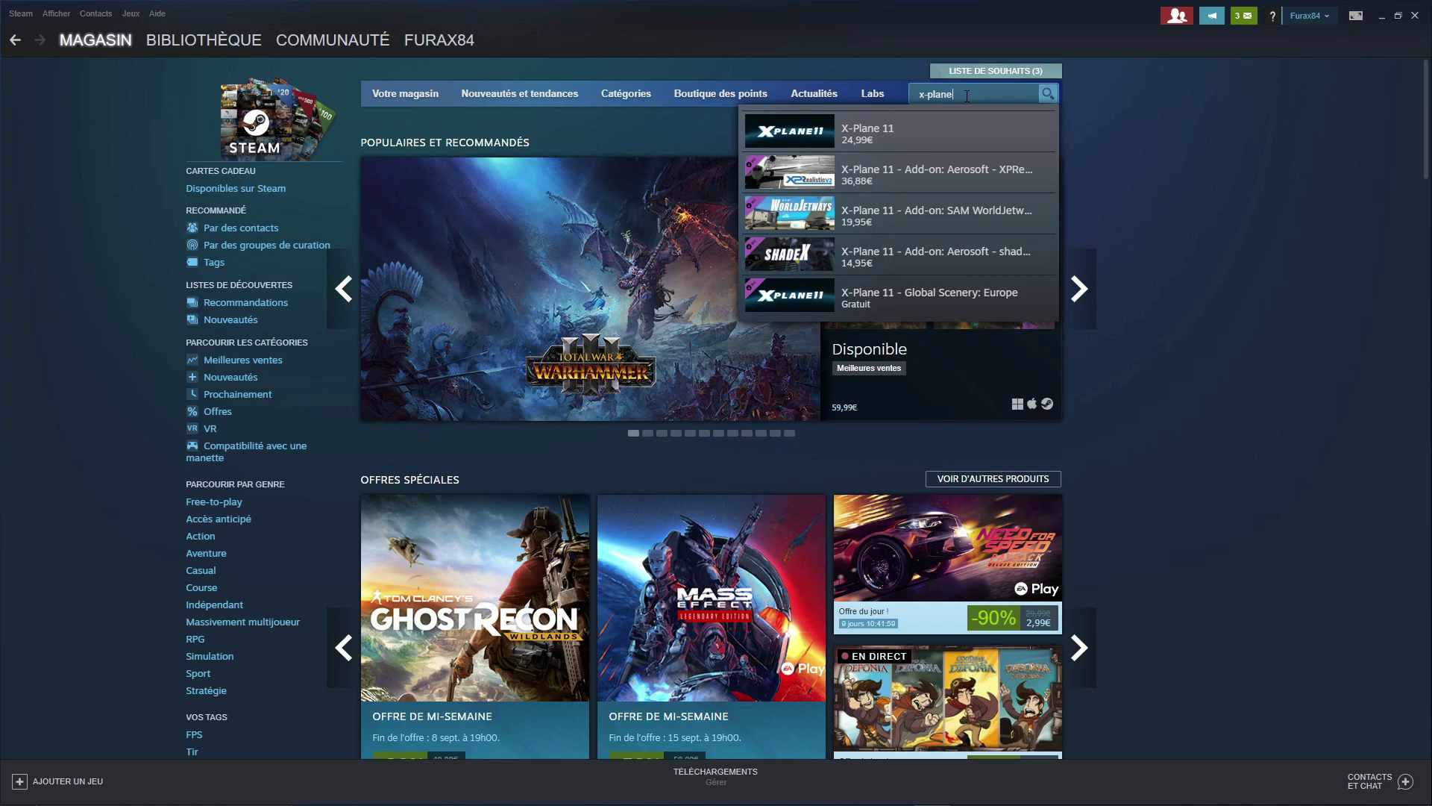
key("BackSpace")
key("BackSpace")
key("BackSpace")
type("xpl")
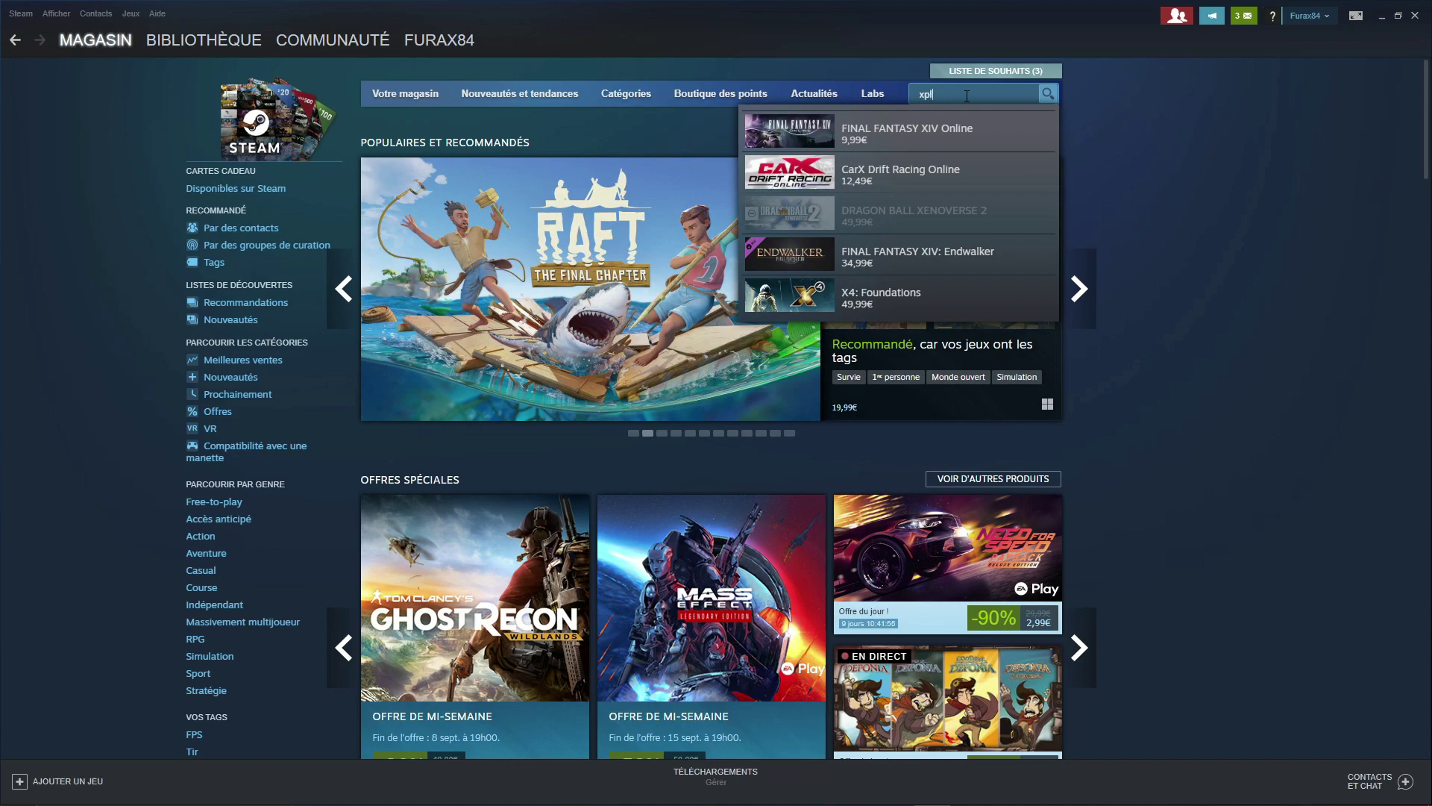
type("ane")
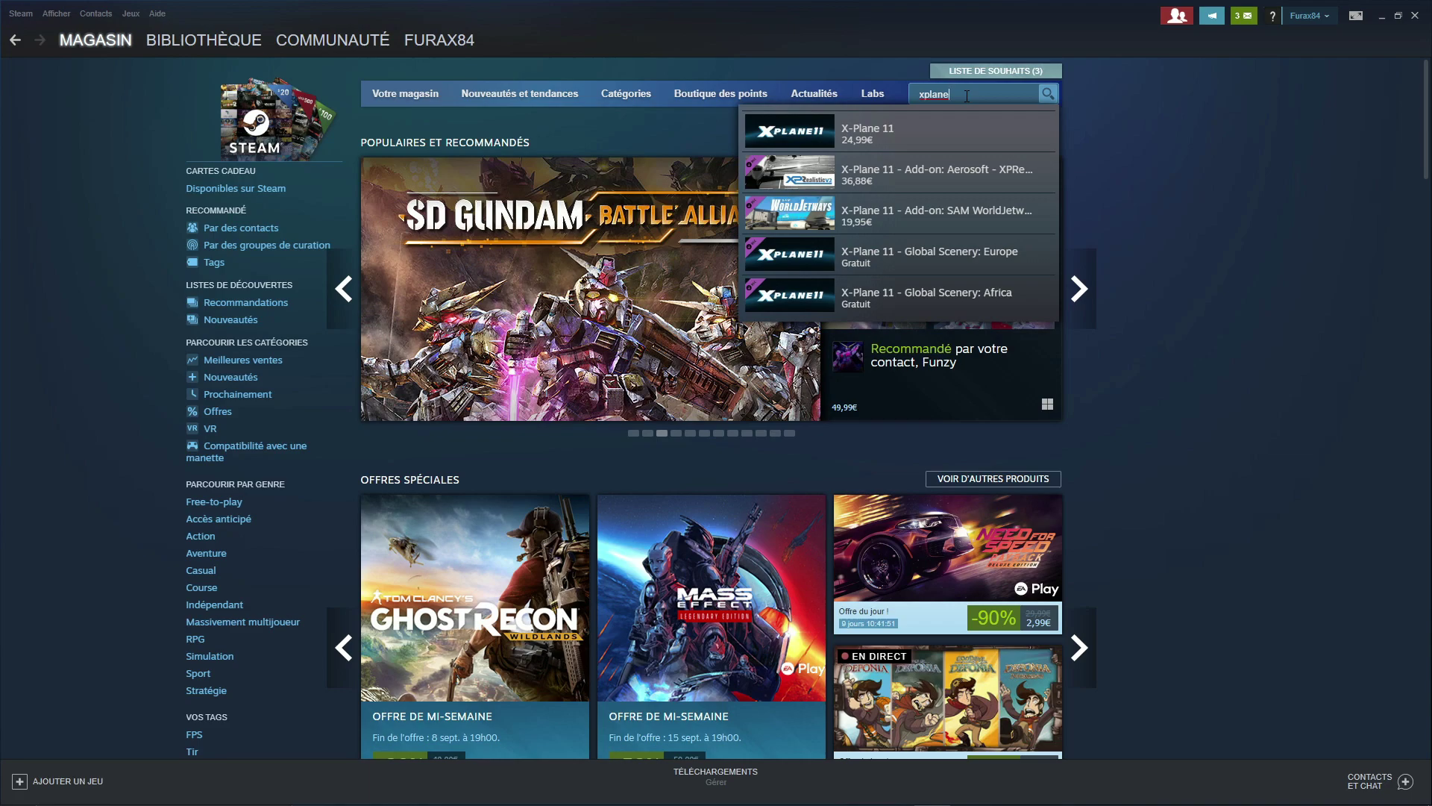
- Replace the Steam search with 'flight', then switch to the X-Plane12InstallerWindows folder
key("ctrl+a")
key("BackSpace")
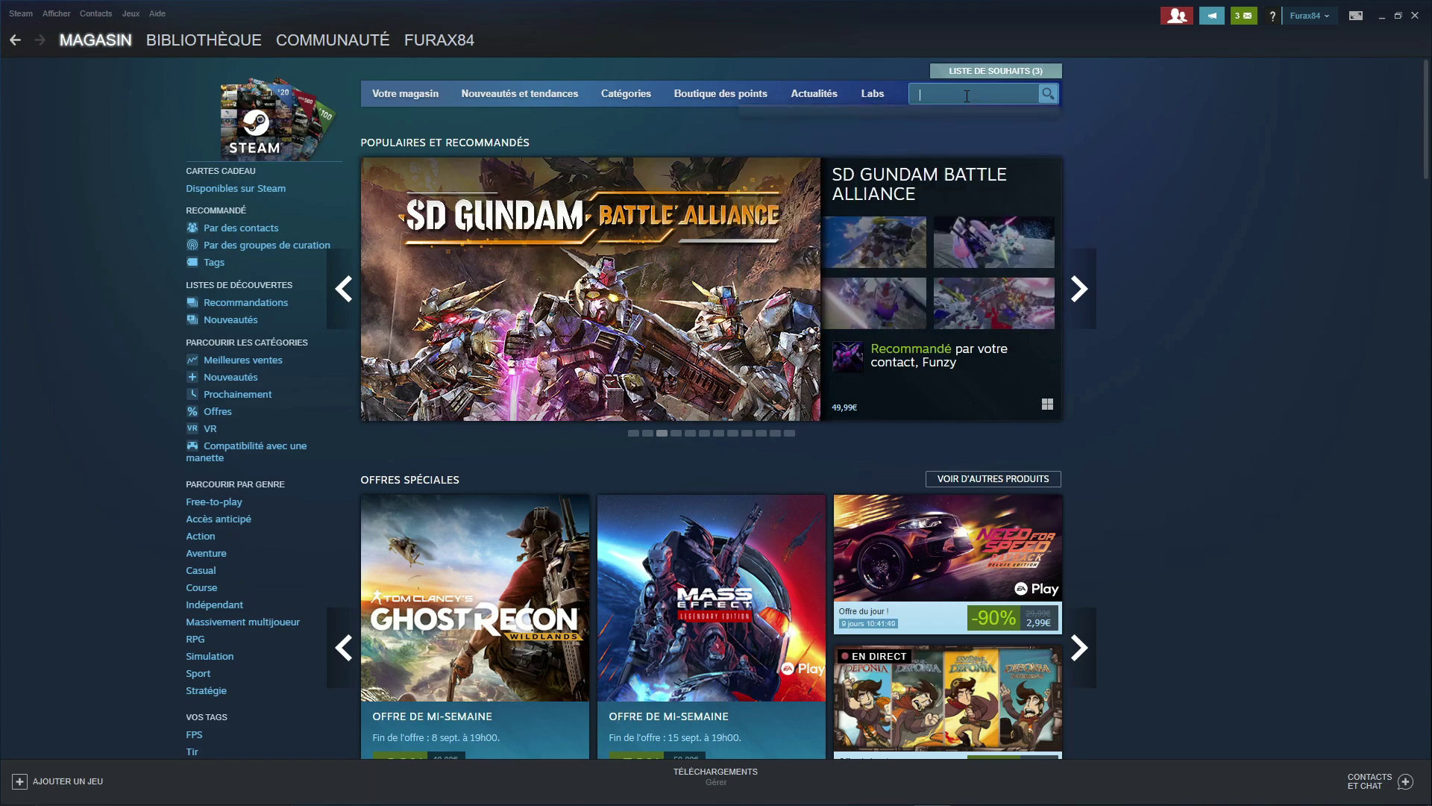
type("flight")
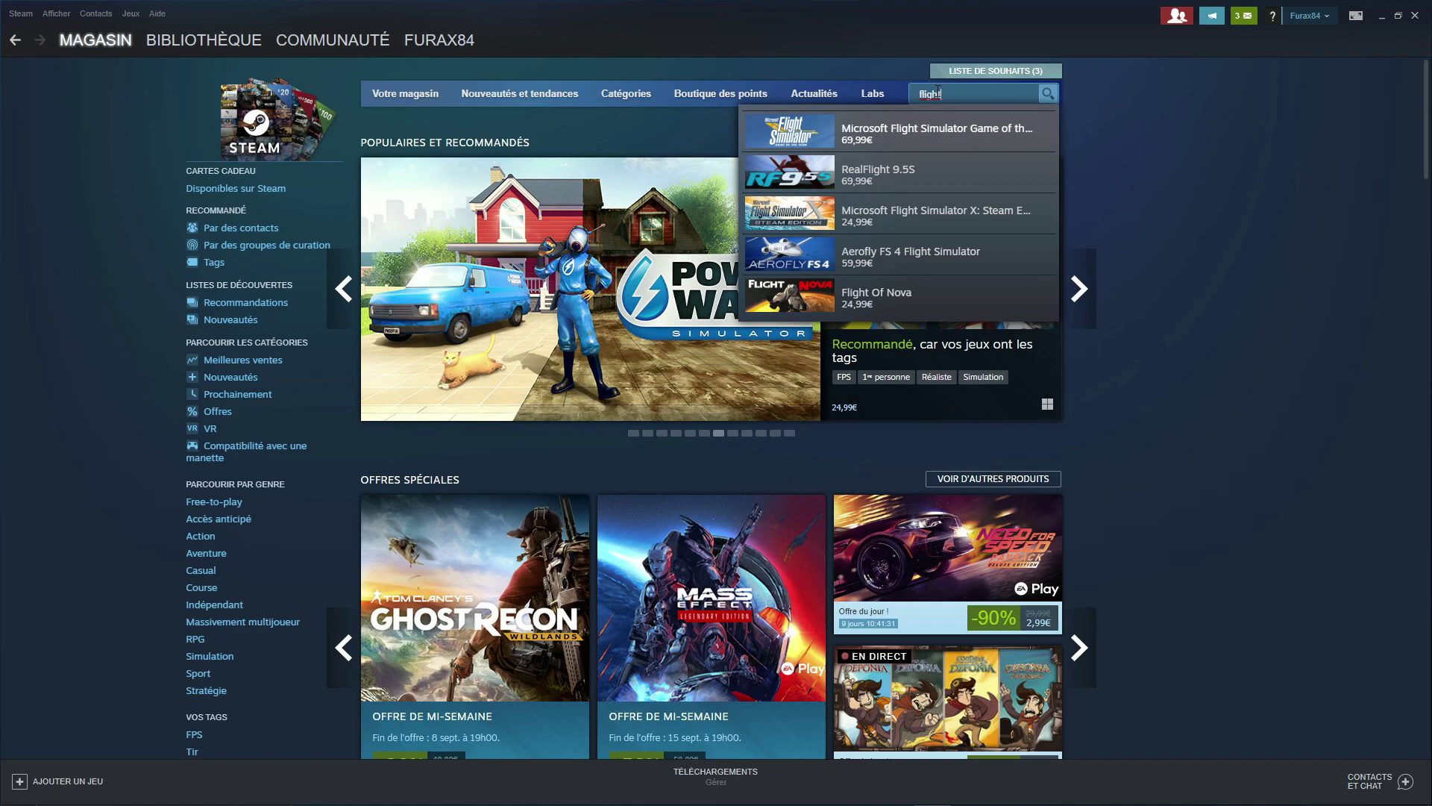
left_click(1186, 155)
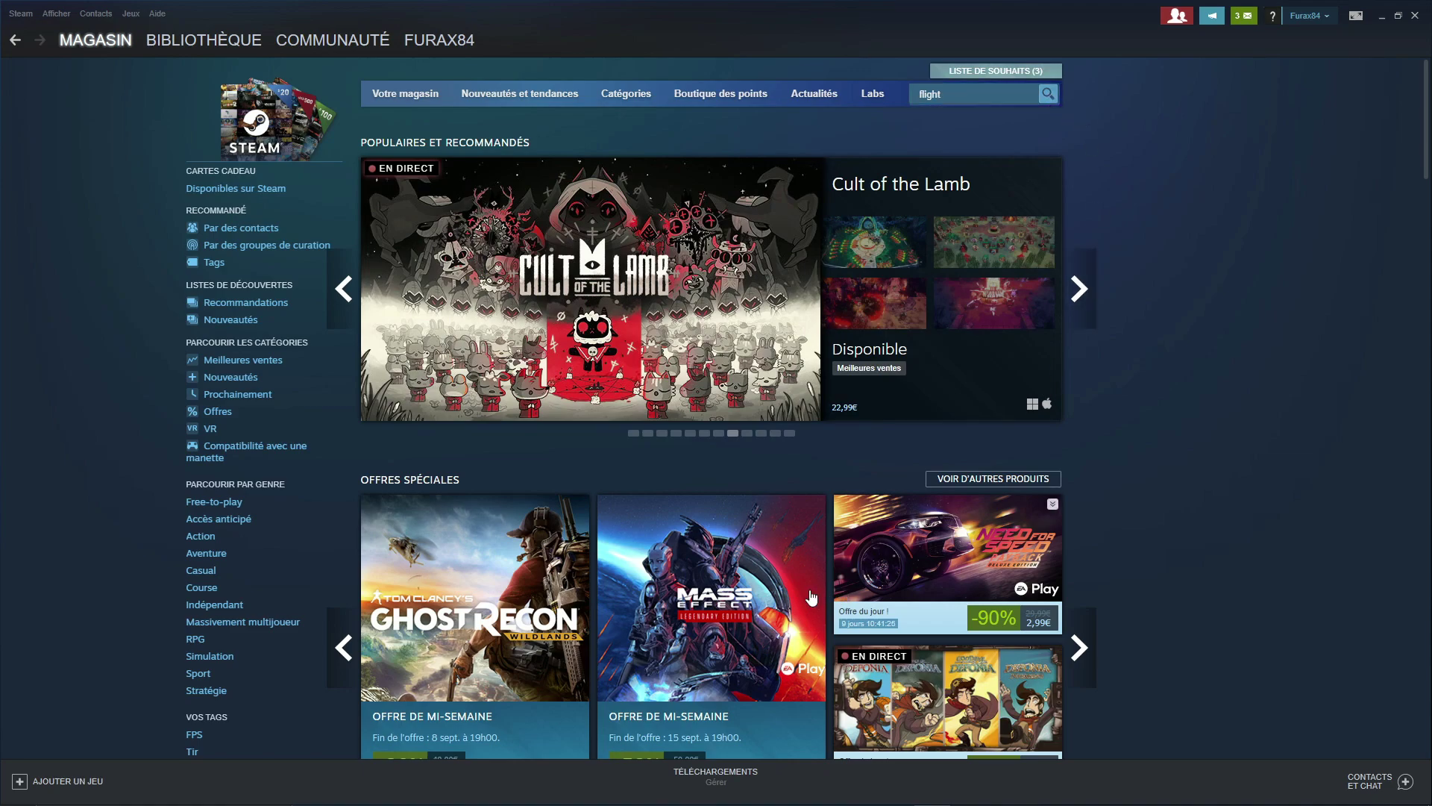
mouse_move(766, 640)
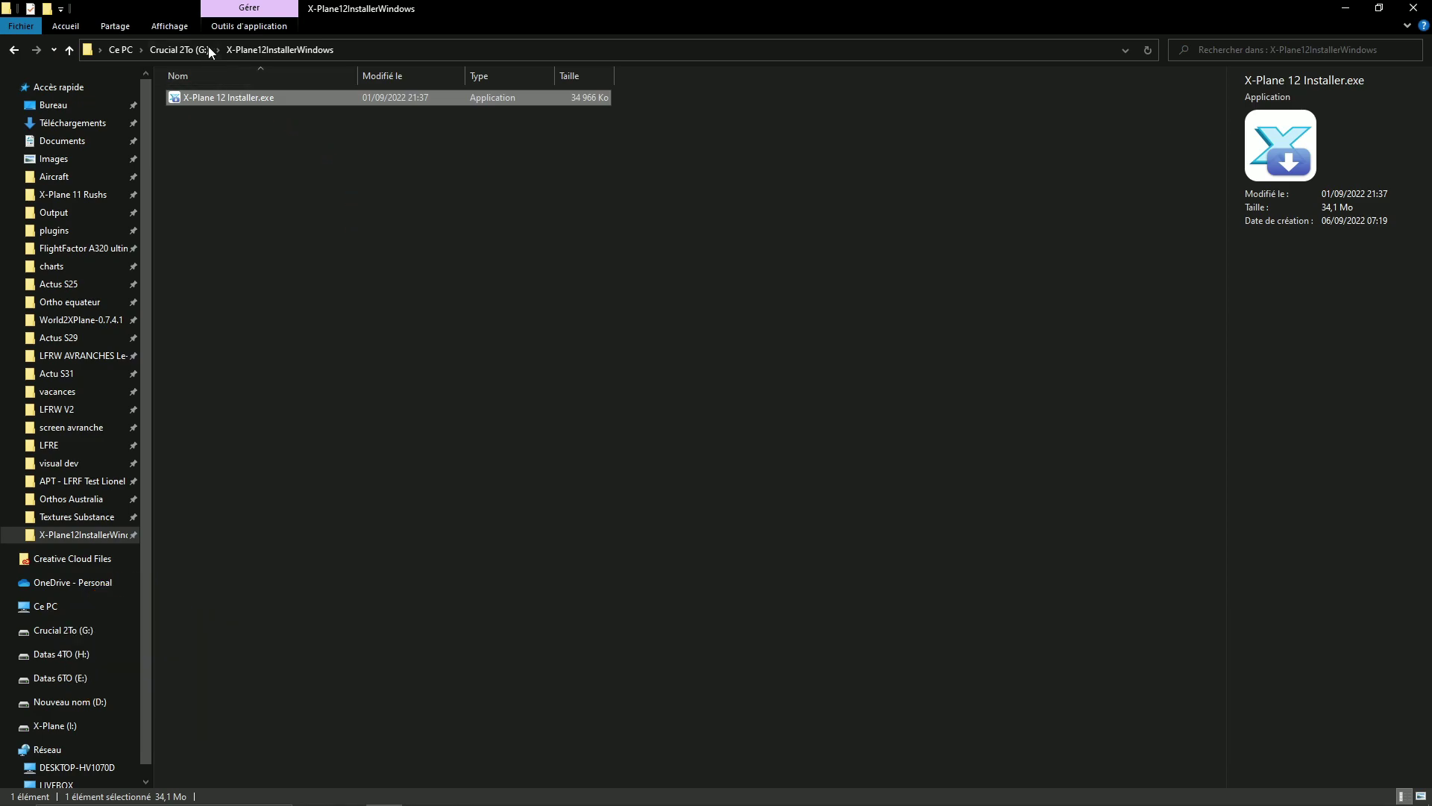
- Run X-Plane 12 Installer.exe, choose 'Installer une version achetée' and submit the pasted product key
double_click(218, 97)
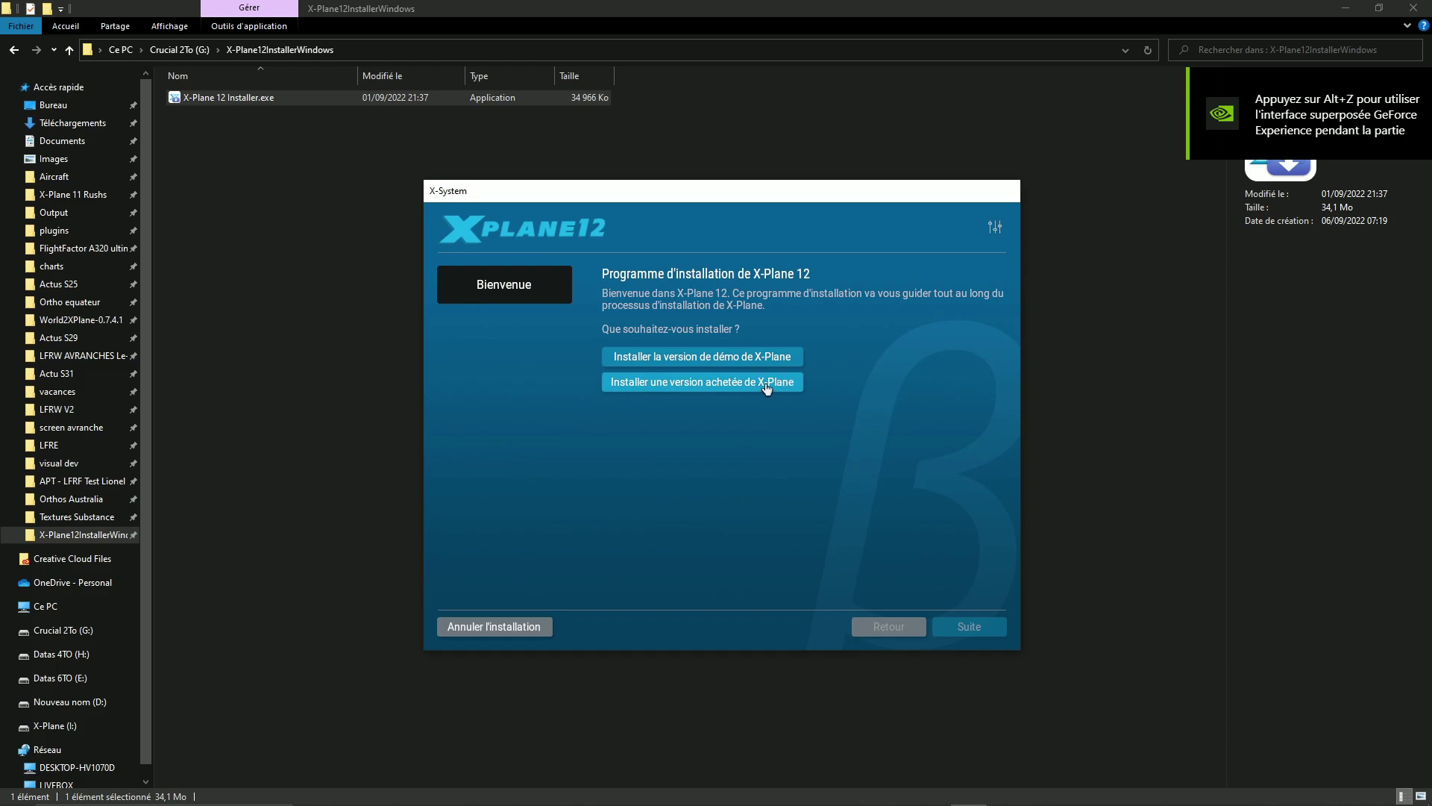
left_click(766, 384)
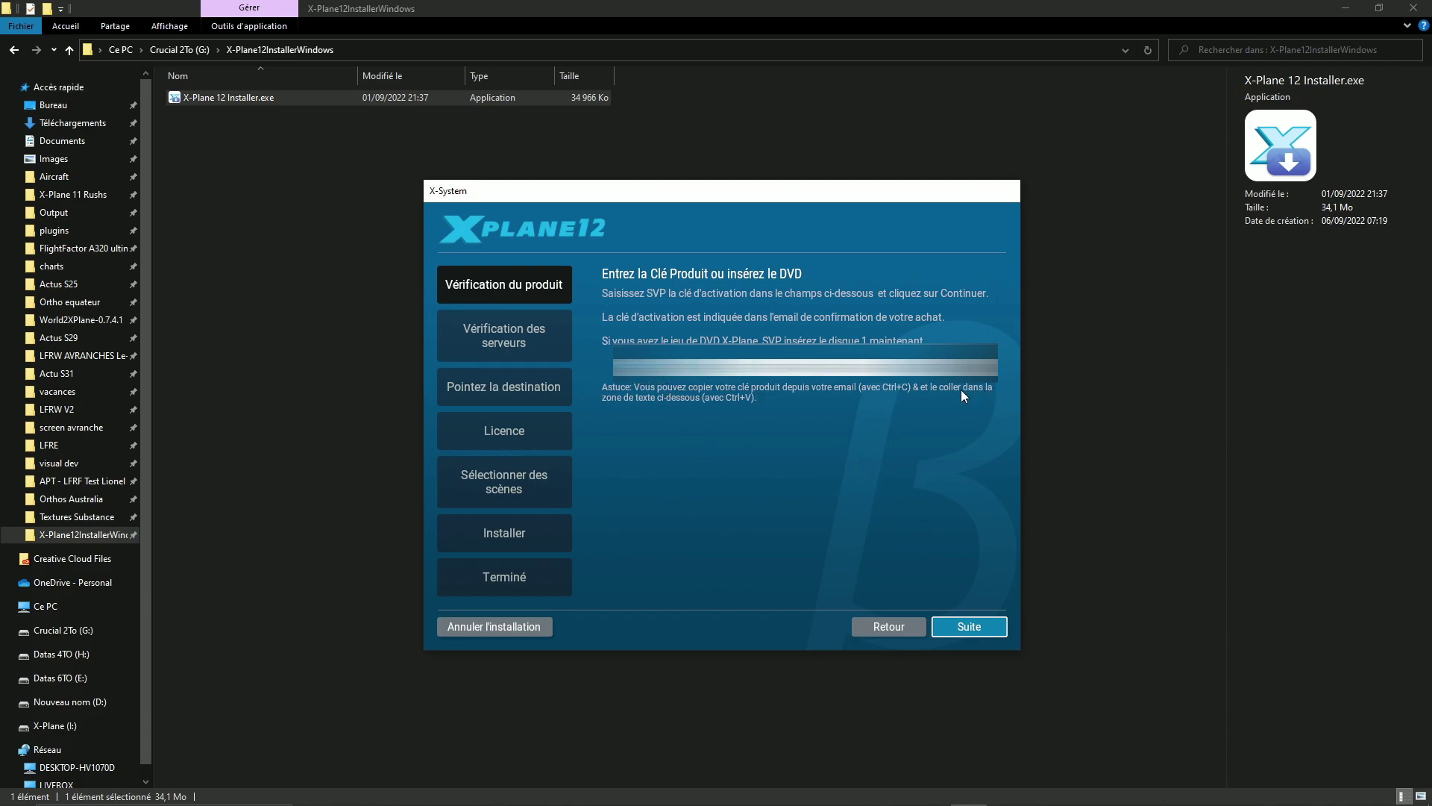
left_click(970, 627)
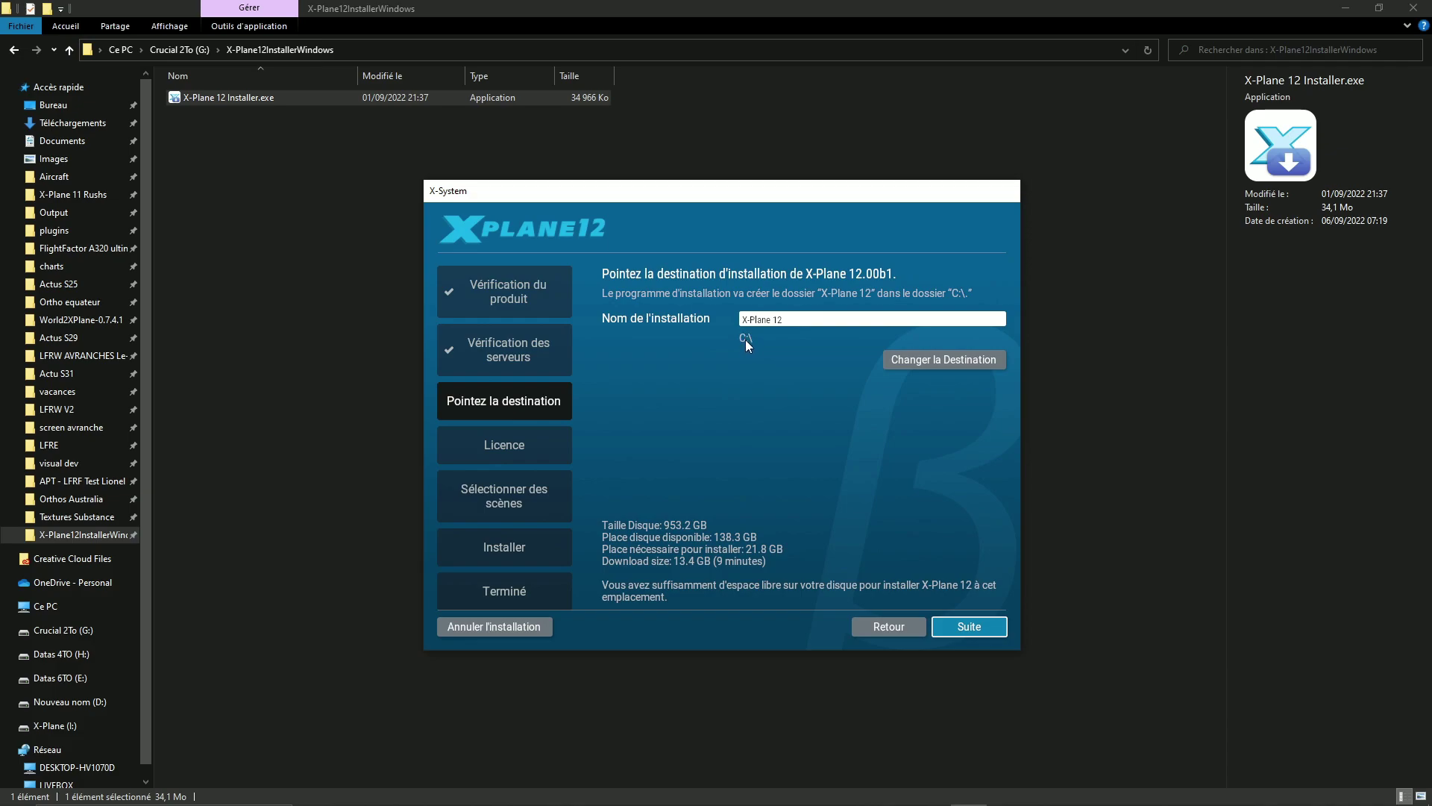
- Change the install destination to the Desktop ('Bureau') folder
left_click(928, 370)
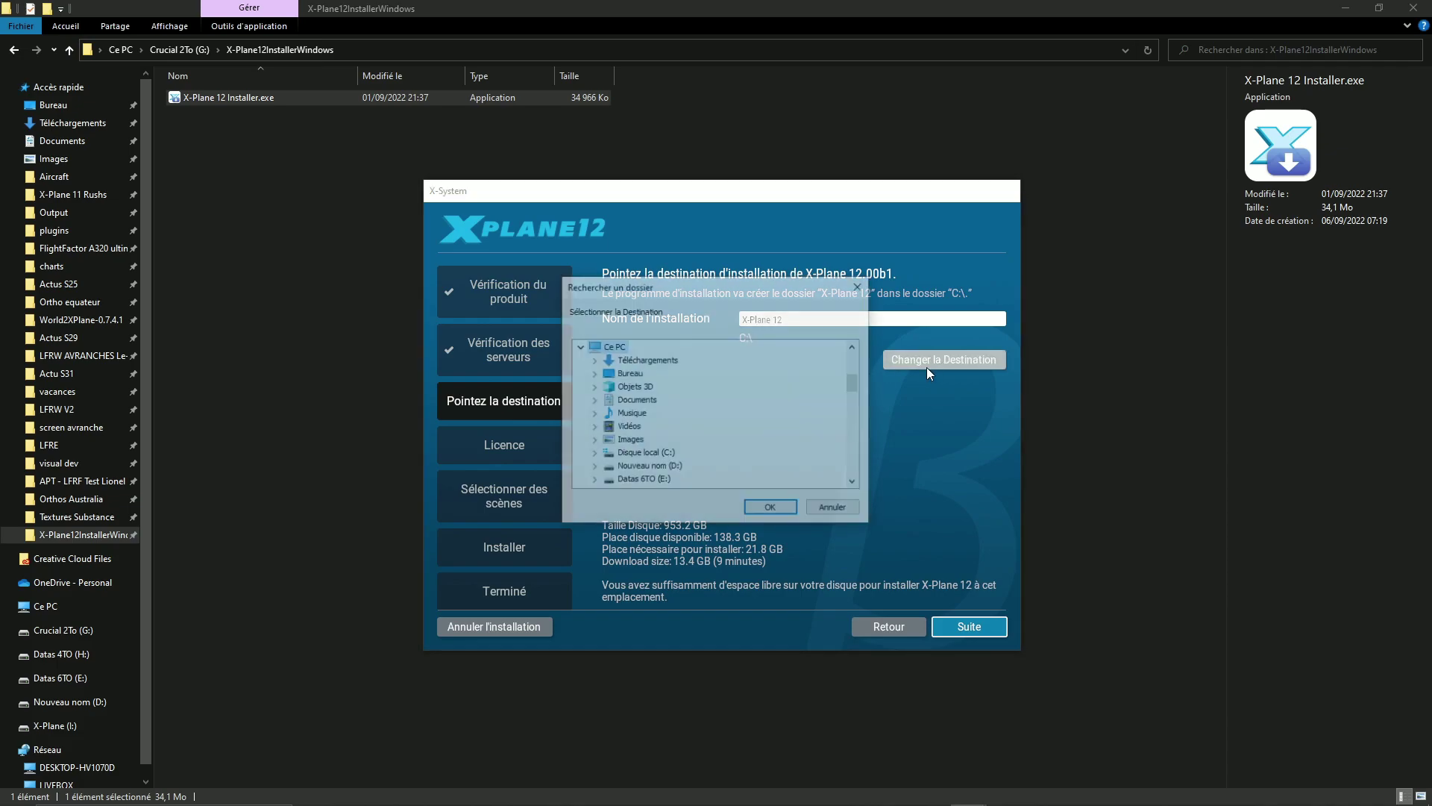
left_click(625, 373)
left_click(772, 509)
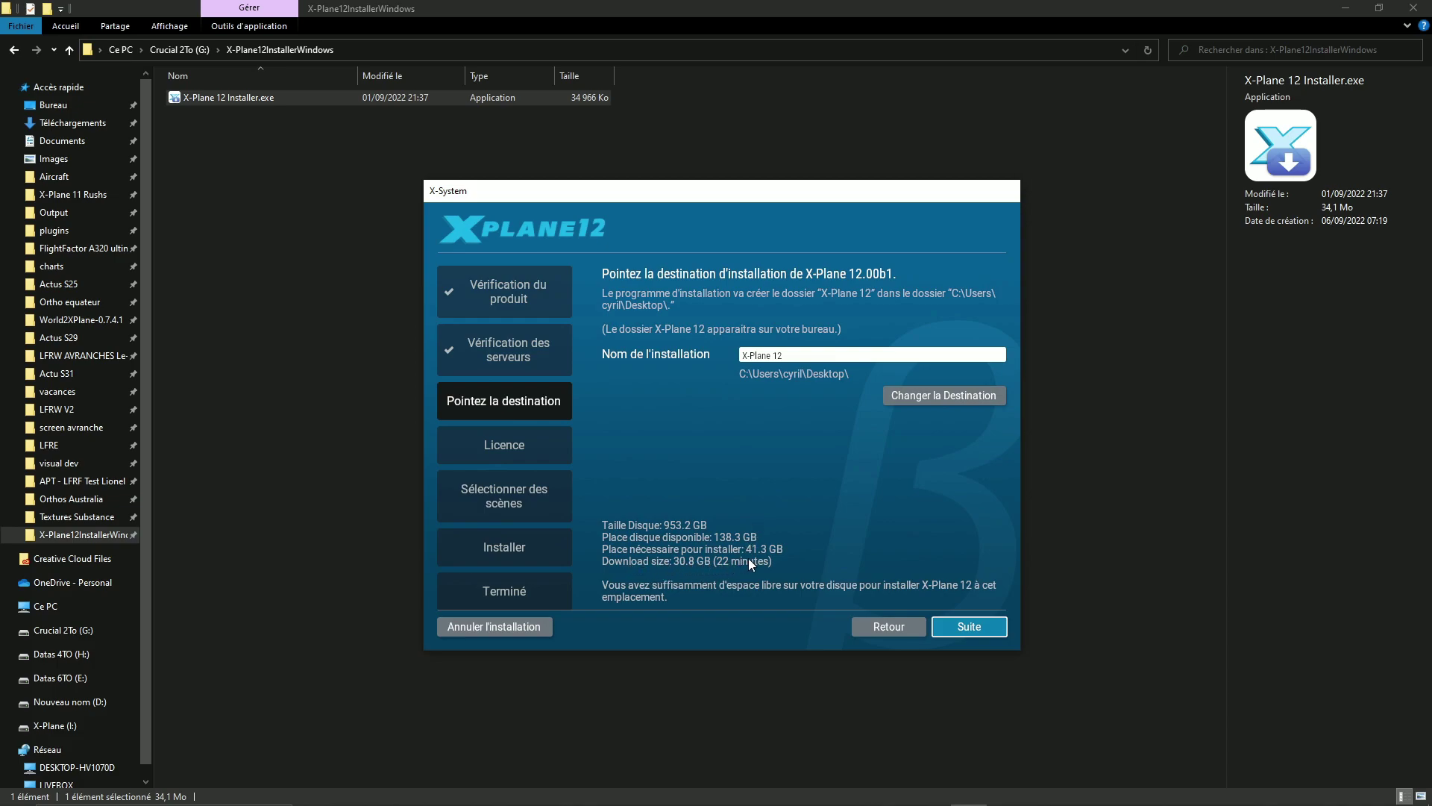
- Tick 'J'accepte les conditions de l'EULA' and continue to the Sélectionner des scènes page
left_click(972, 628)
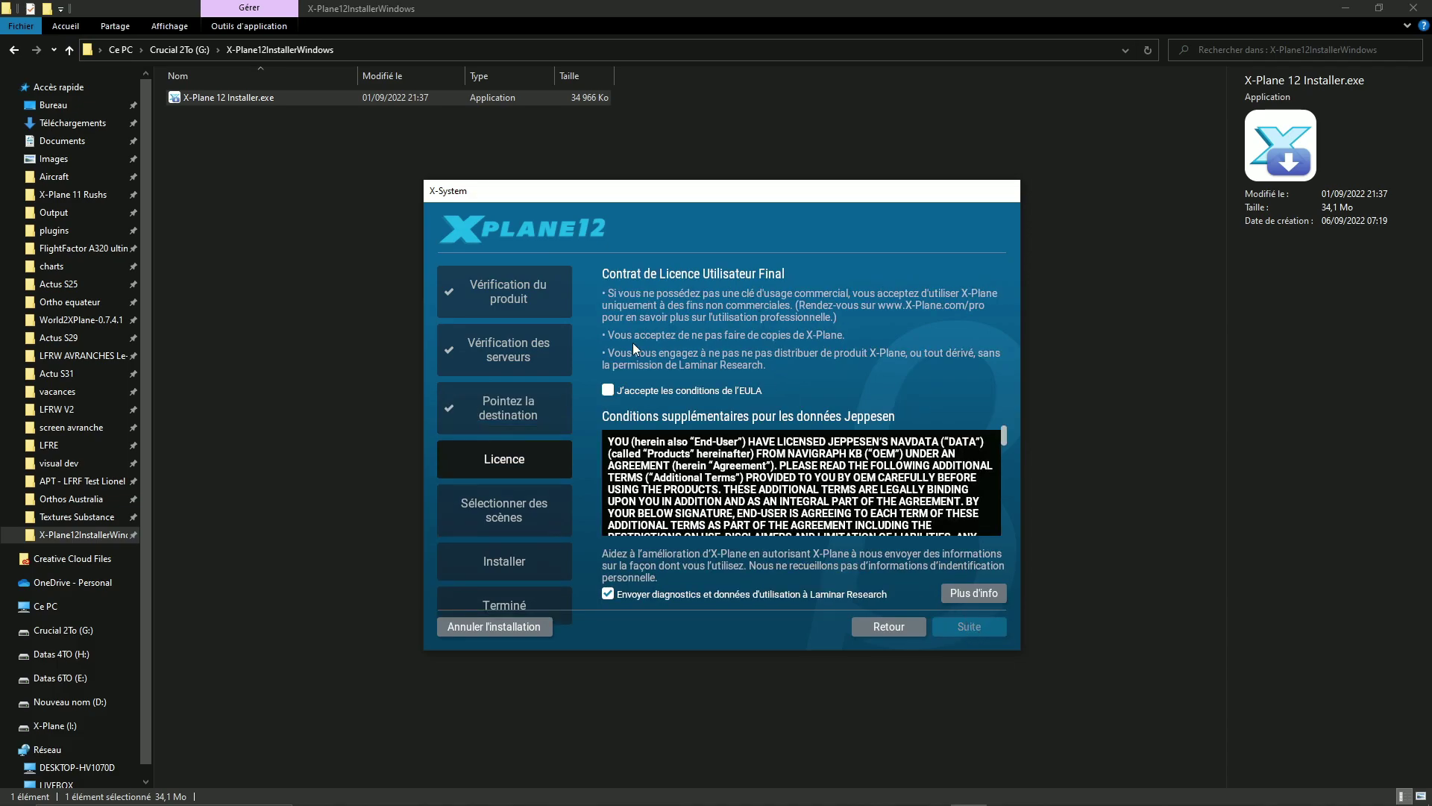
left_click(608, 389)
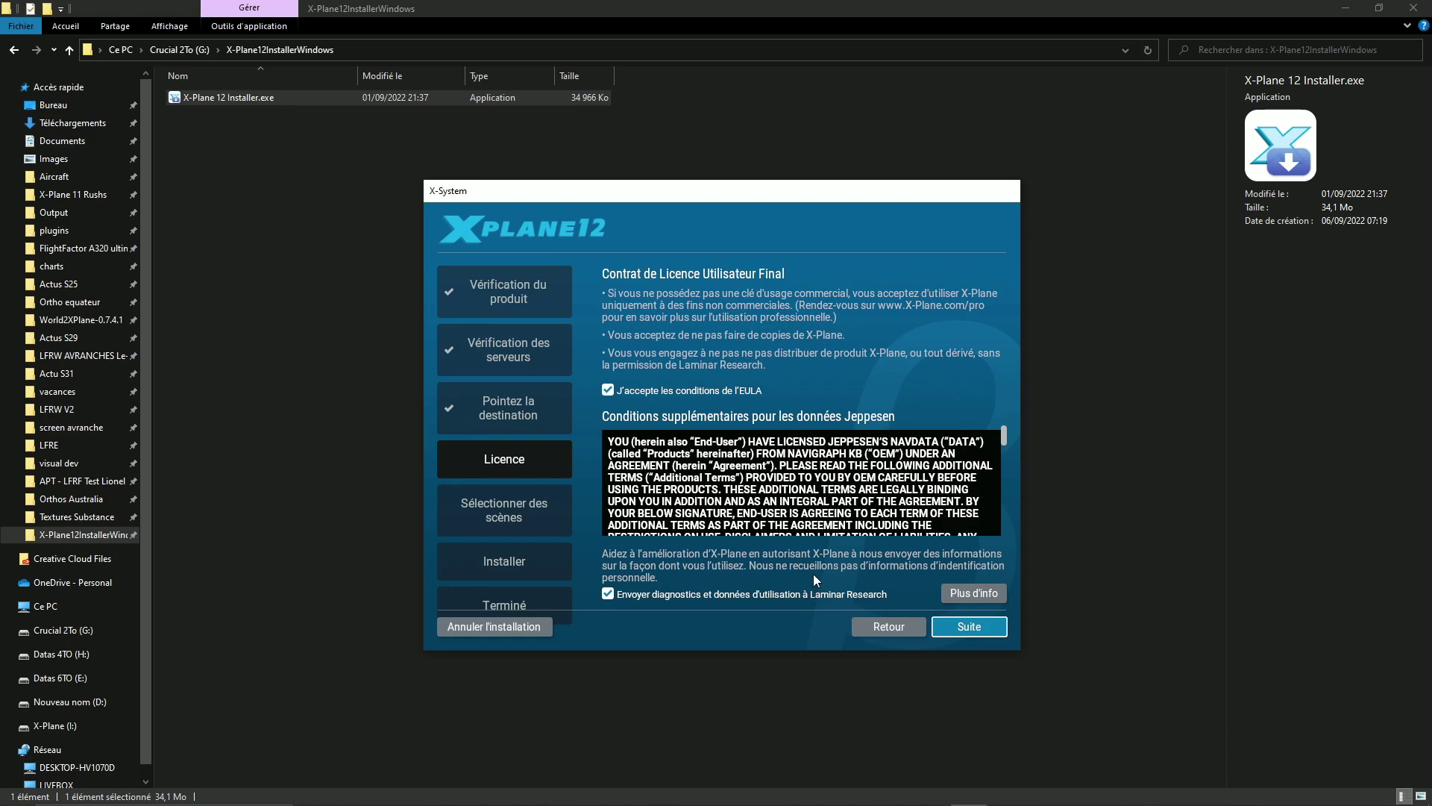
scroll(818, 515, "down", 3)
scroll(818, 515, "up", 3)
left_click(970, 629)
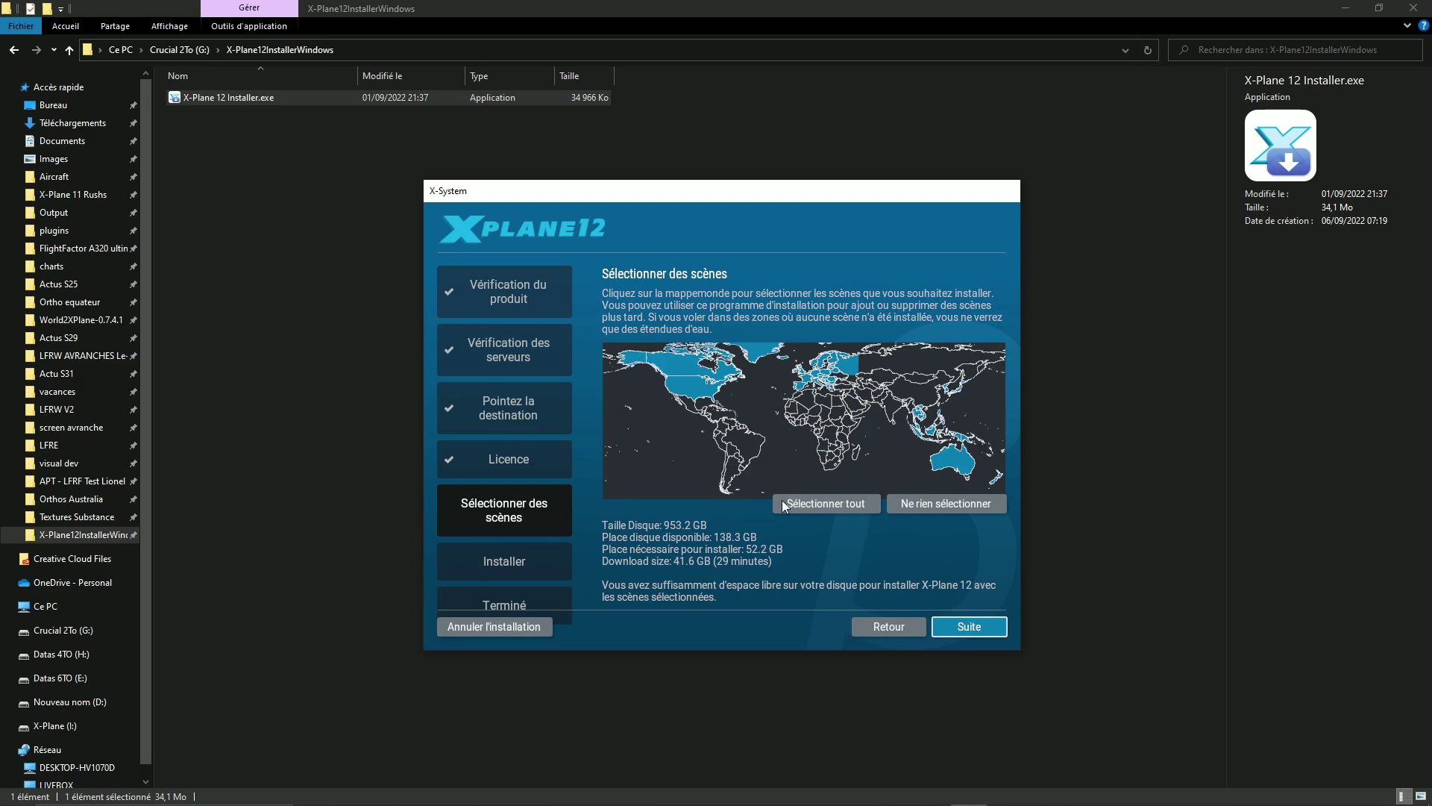
- Deselect Australia and both North America regions on the map, keeping only Europe
left_click(969, 466)
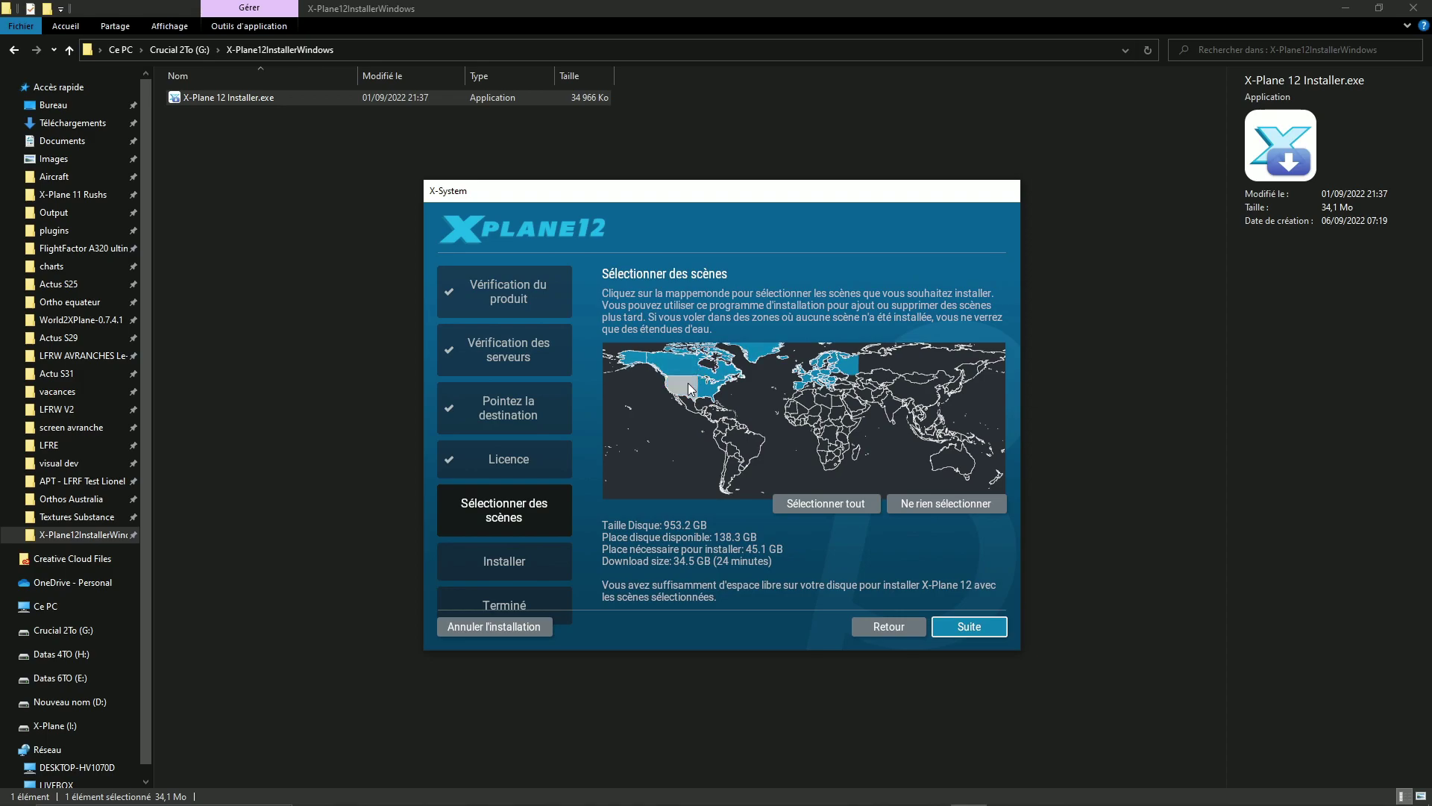
left_click_drag(668, 359, 701, 377)
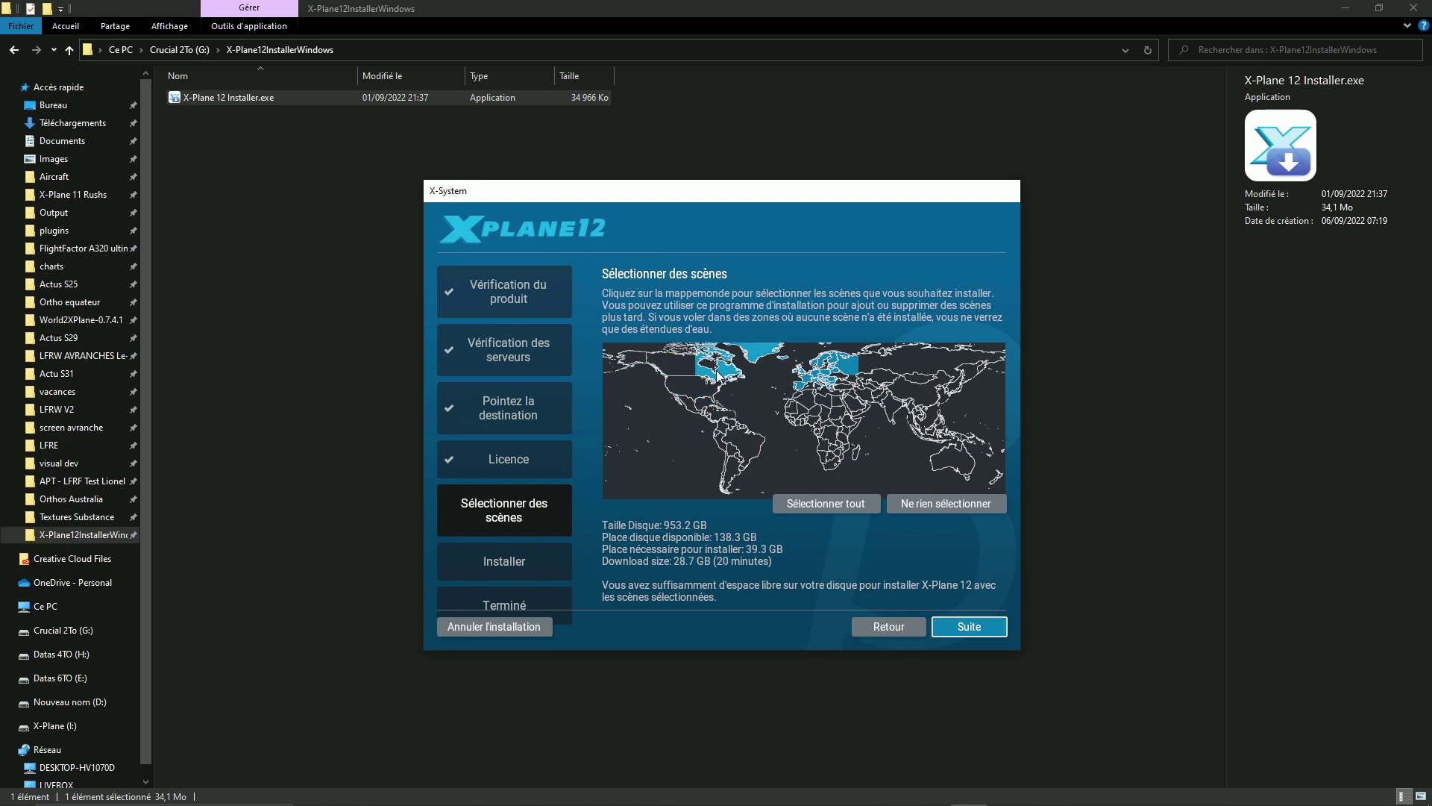
left_click(718, 373)
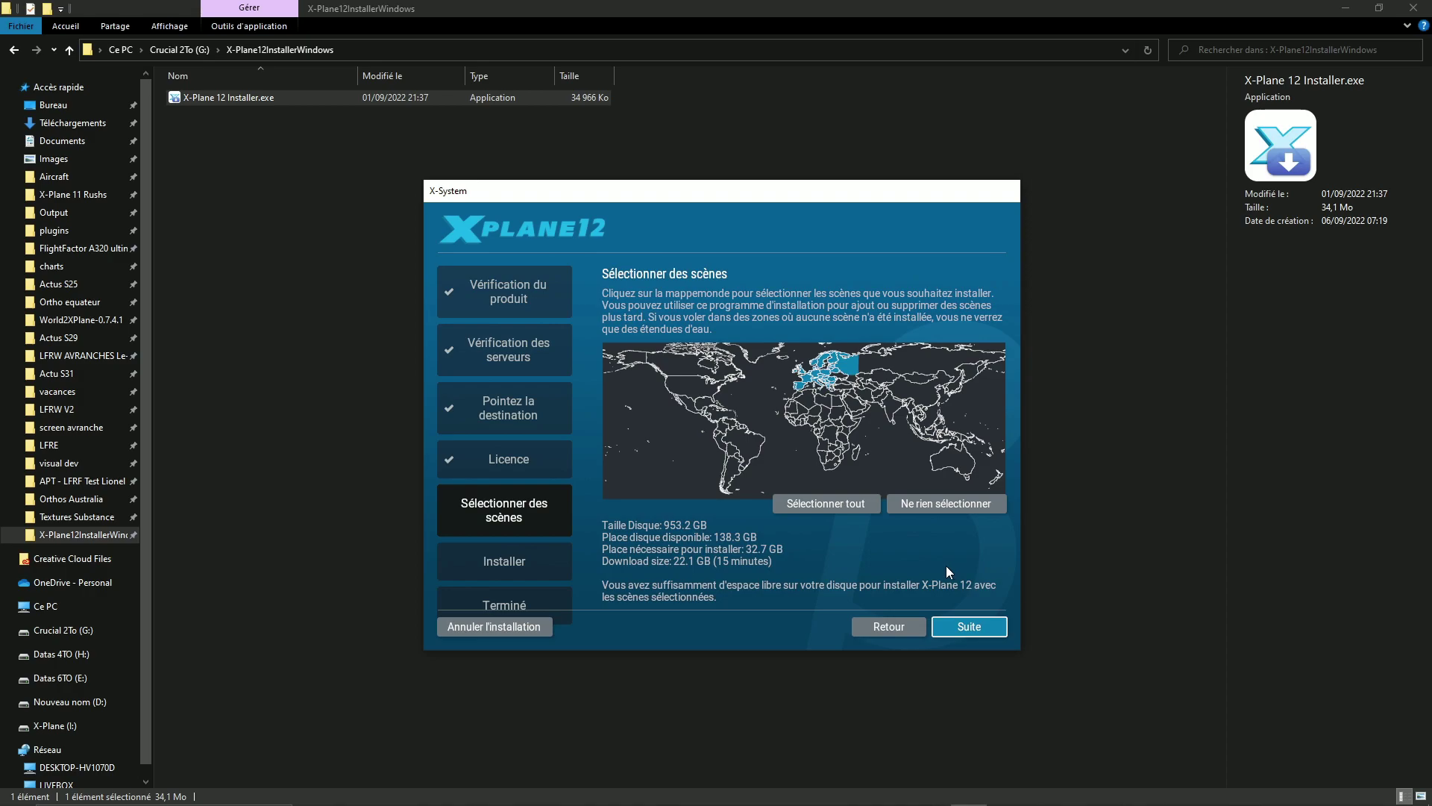
- Start the installation and continue once 'Installation de X-Plane terminée' appears
left_click(969, 630)
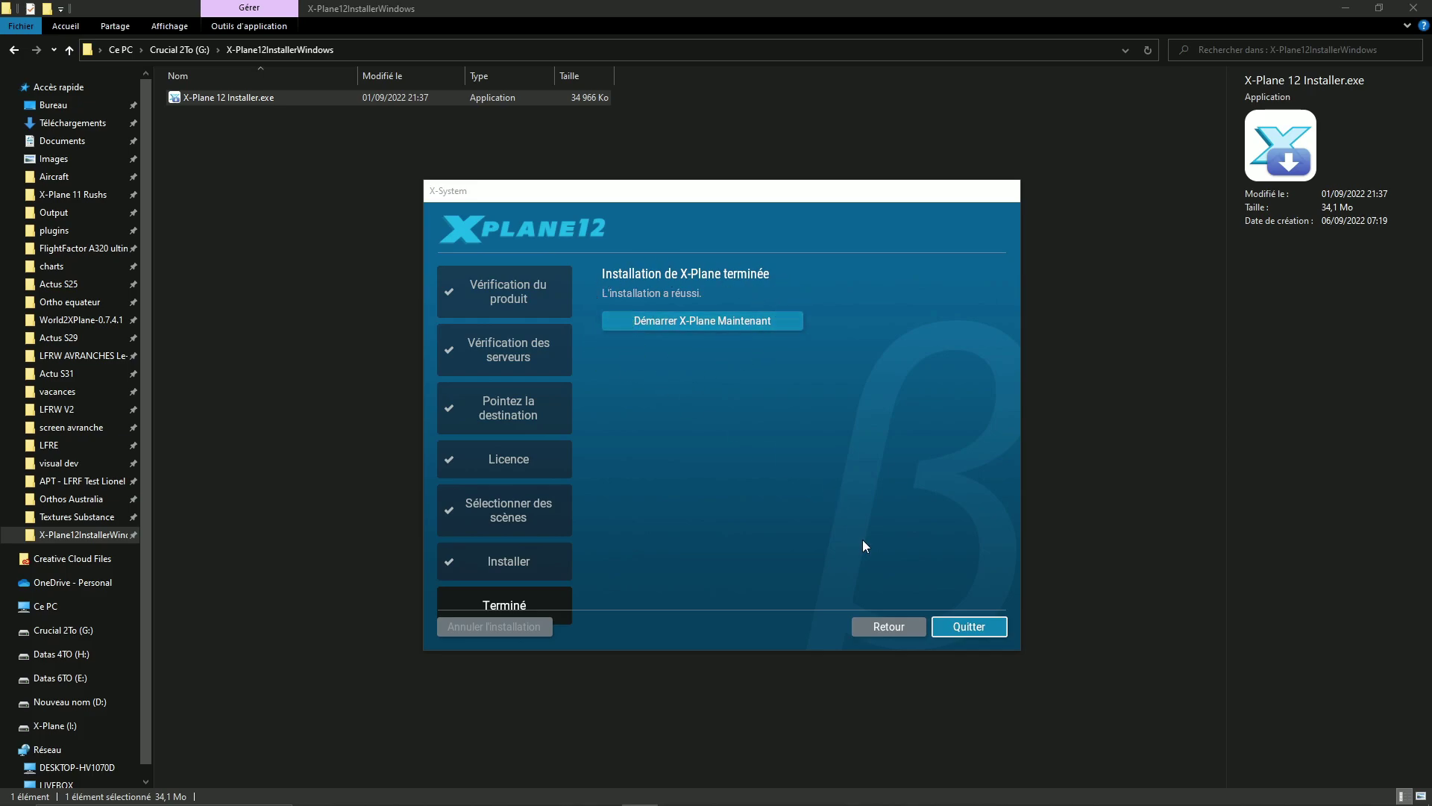
left_click(896, 628)
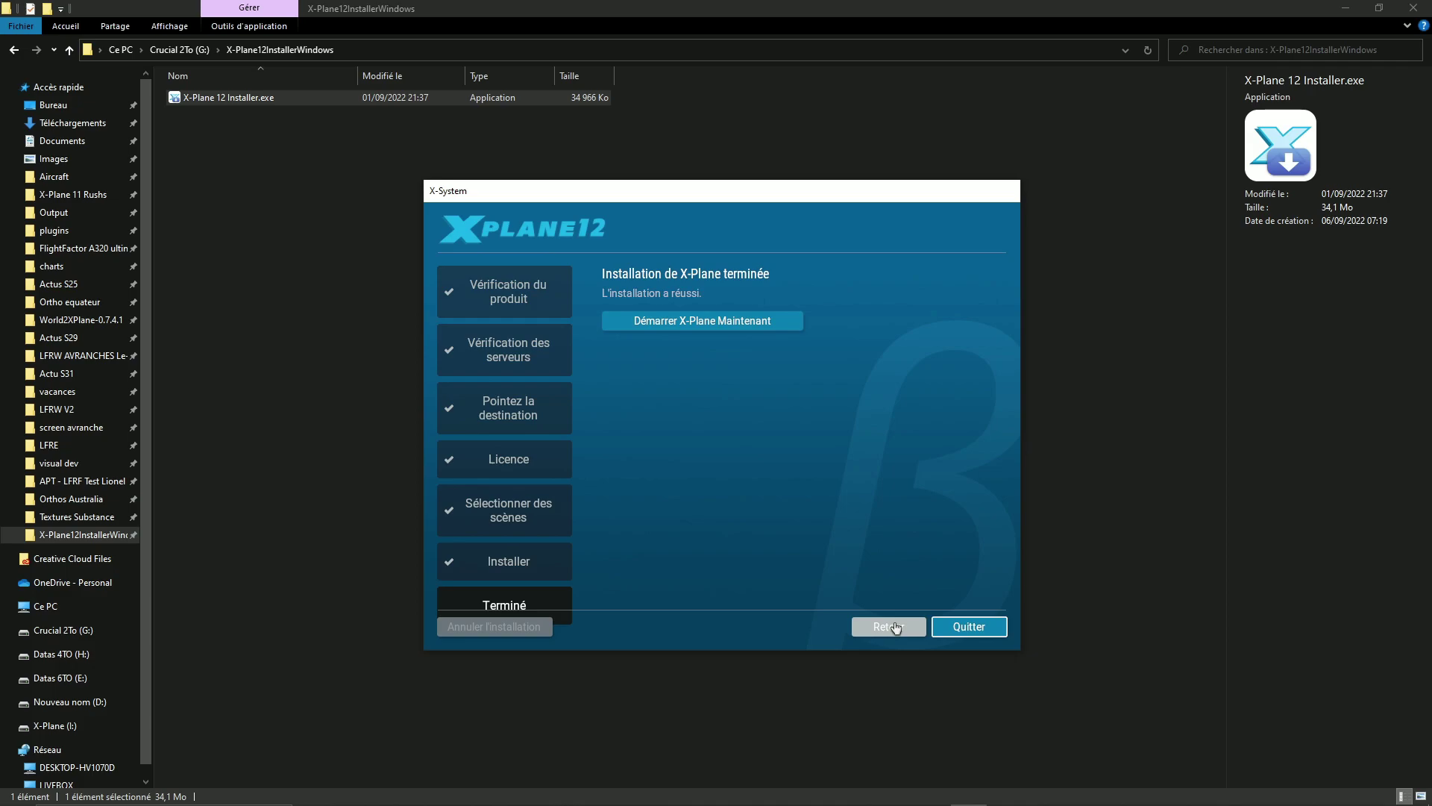
- Quit the installer, open the Desktop's X-Plane 12 folder and show X-Plane.exe's context menu
left_click(961, 624)
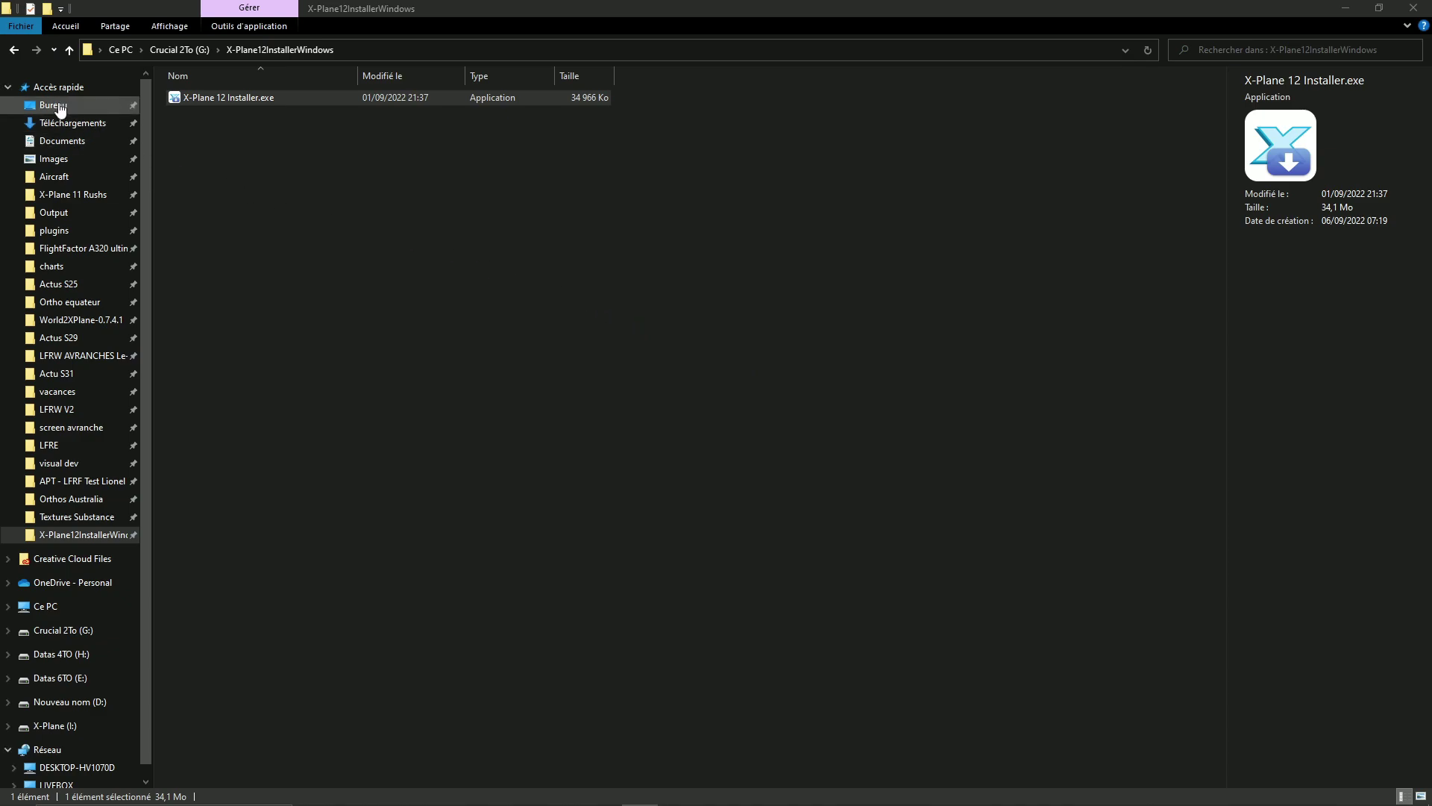
left_click(74, 103)
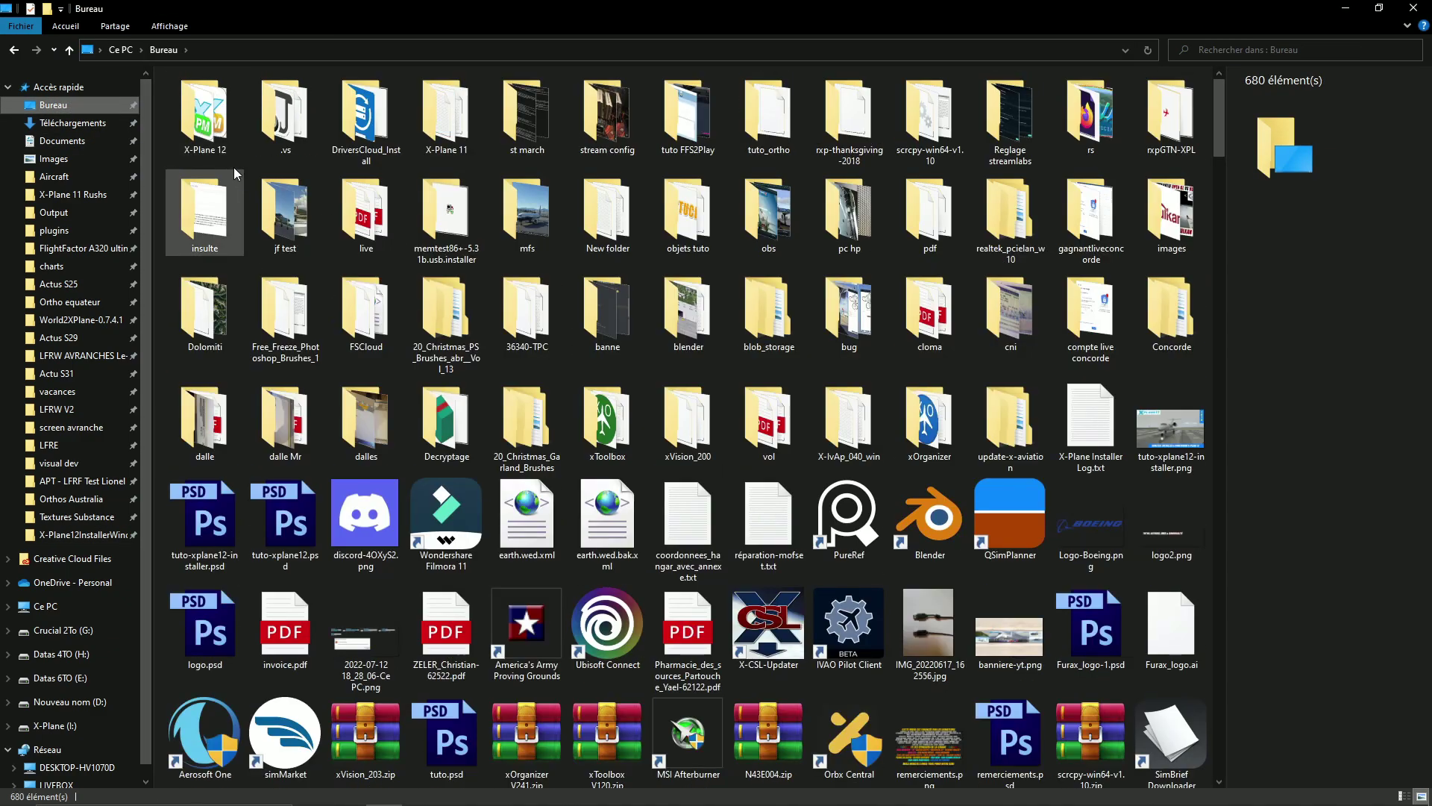
double_click(208, 113)
left_click(226, 275)
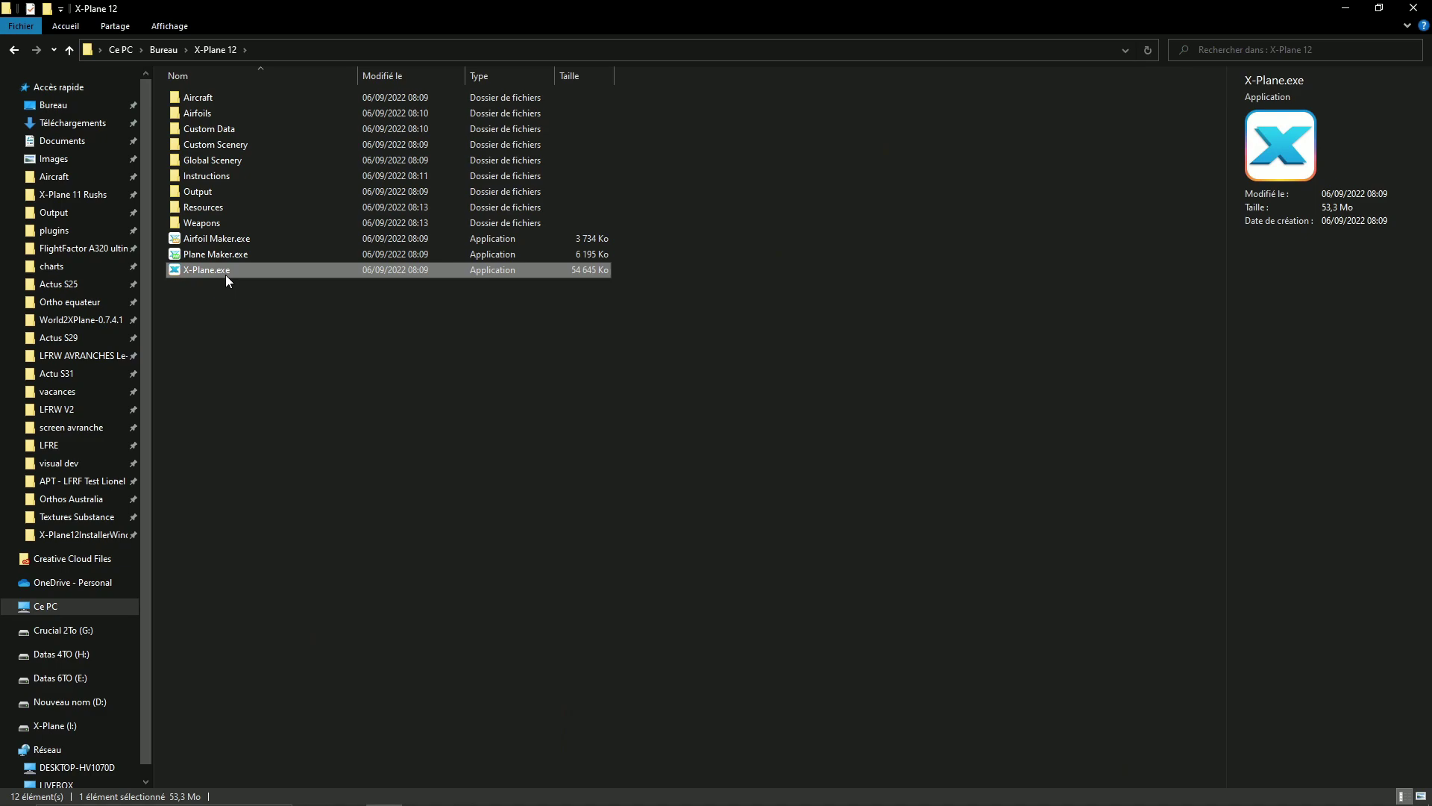
right_click(226, 274)
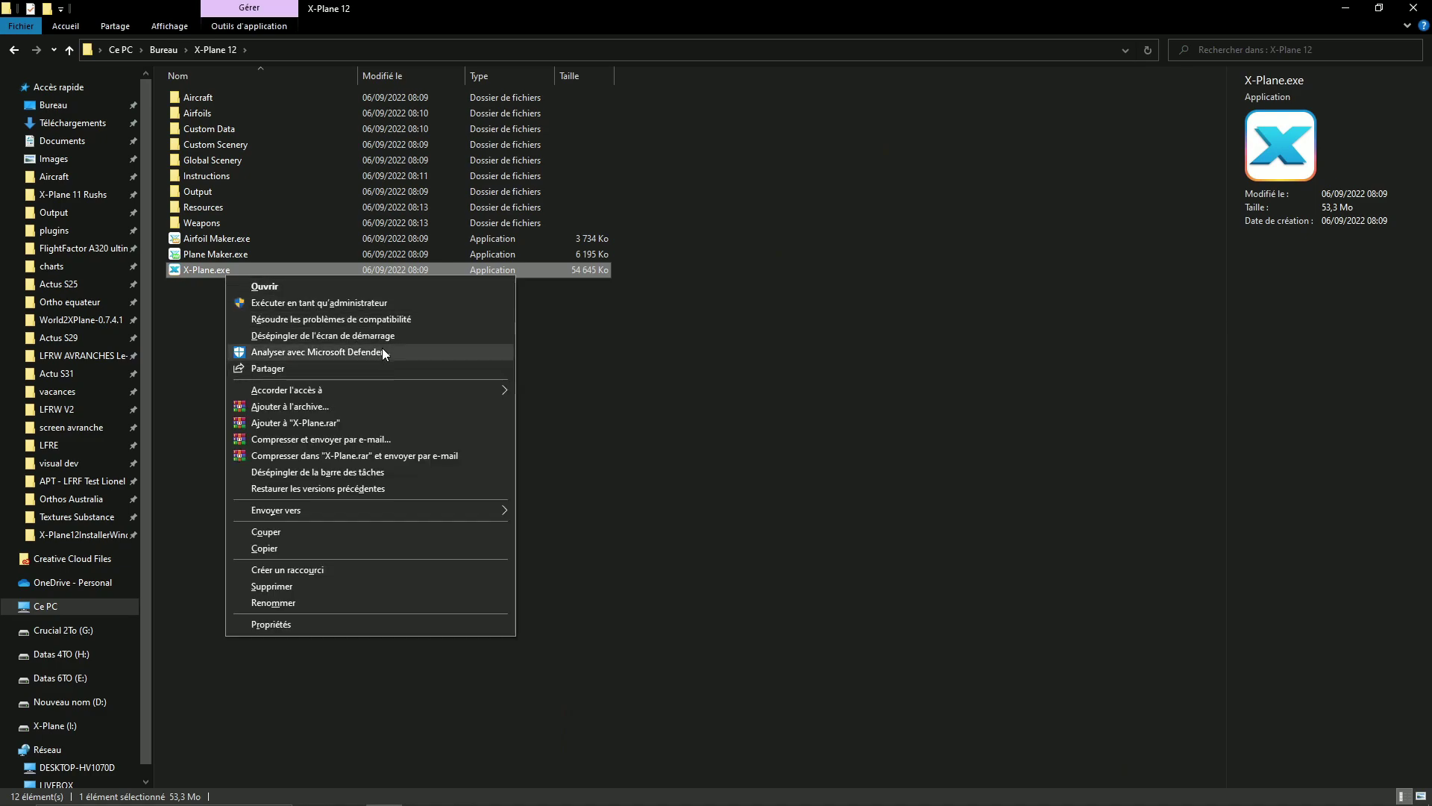
- Pin X-Plane.exe to the Start menu from its File Explorer context menu
left_click(304, 337)
right_click(244, 274)
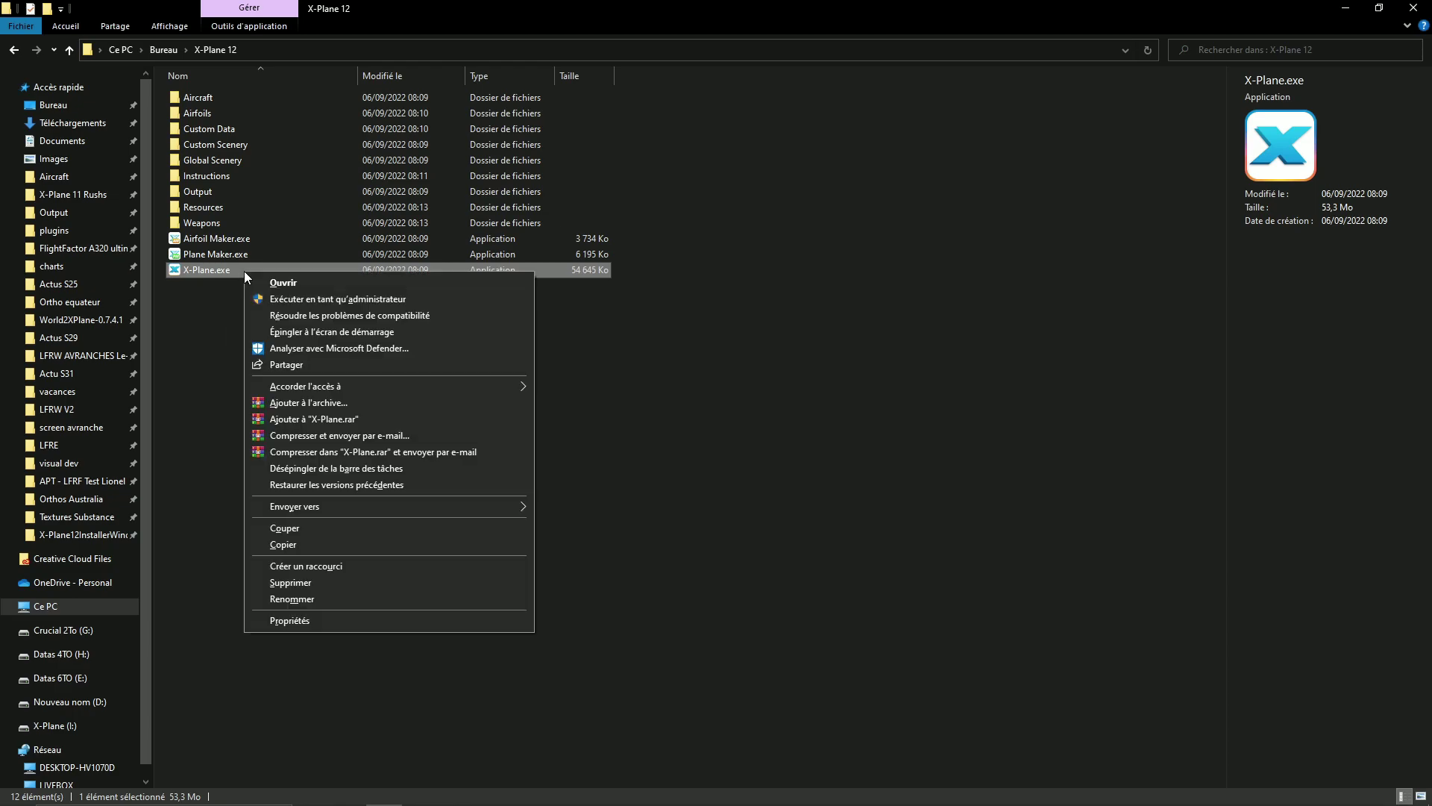
left_click(325, 329)
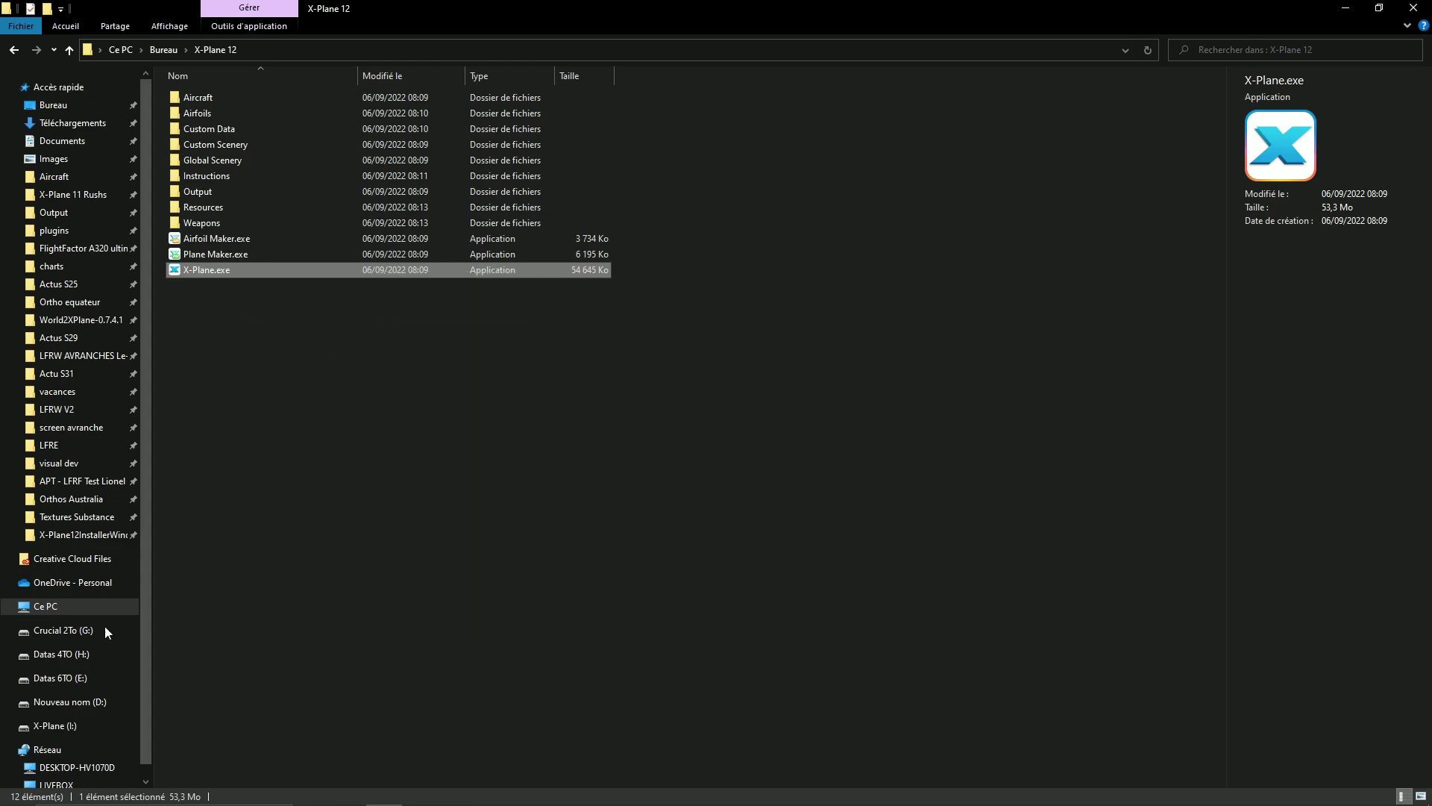
left_click(700, 334)
- Drag the X-Plane tile from the Start menu onto the taskbar to pin it
key("super")
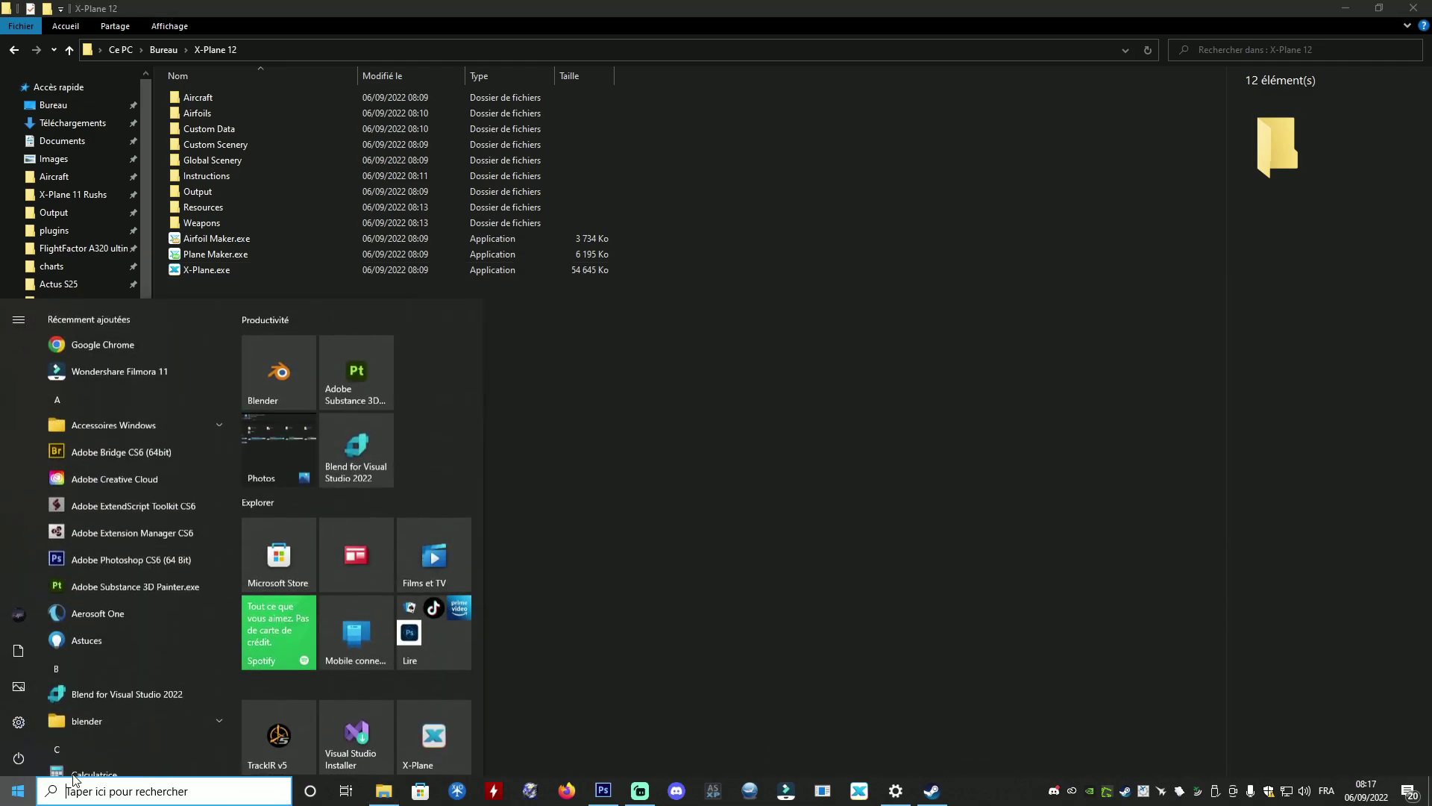
scroll(394, 582, "down", 1)
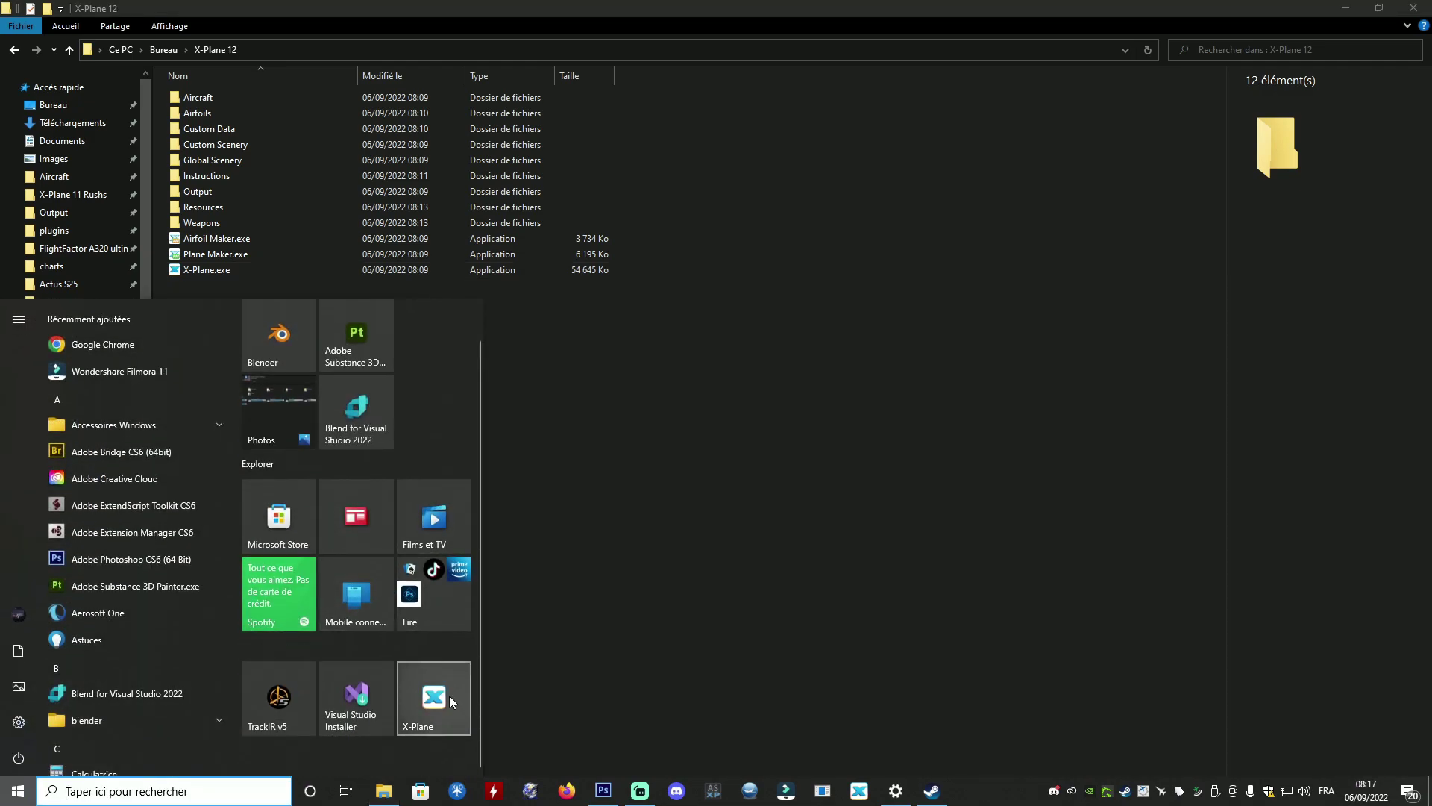
mouse_move(441, 691)
left_mouse_down()
mouse_move(728, 739)
mouse_move(902, 789)
mouse_move(373, 646)
mouse_move(440, 690)
mouse_move(437, 739)
mouse_move(434, 627)
left_mouse_up()
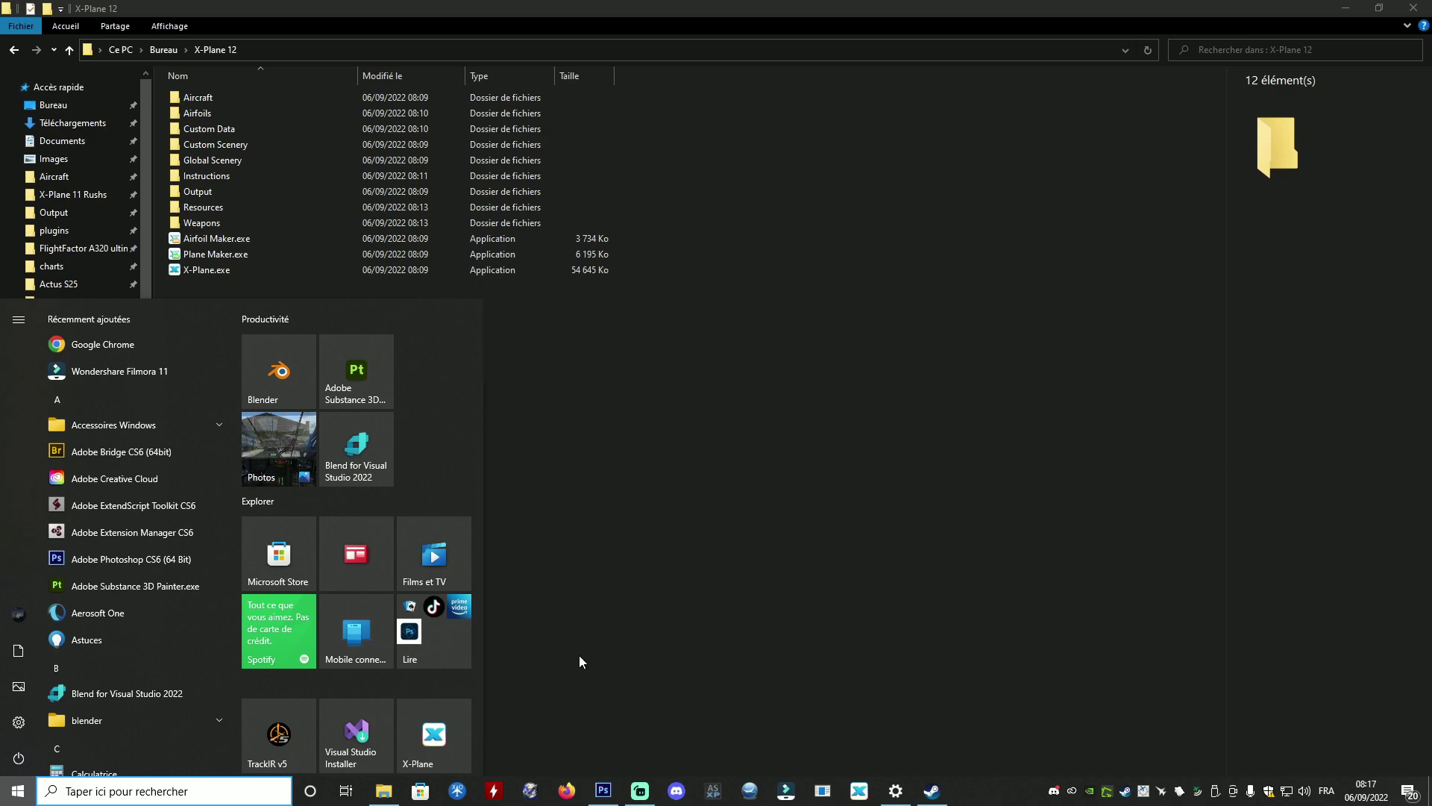
left_click(600, 585)
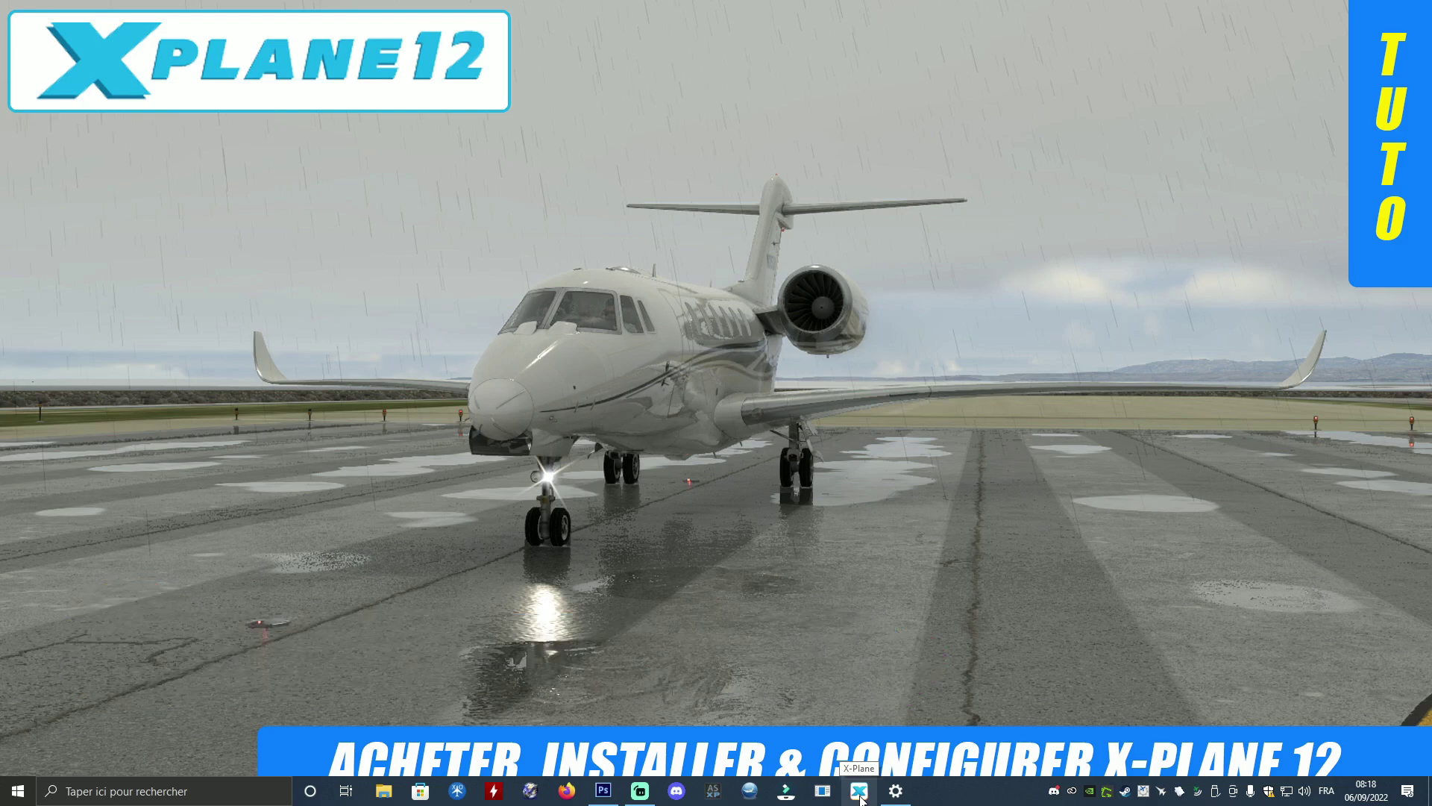
- Launch X-Plane 12 from its taskbar icon and let it load the Cirrus on the runway
left_click(862, 798)
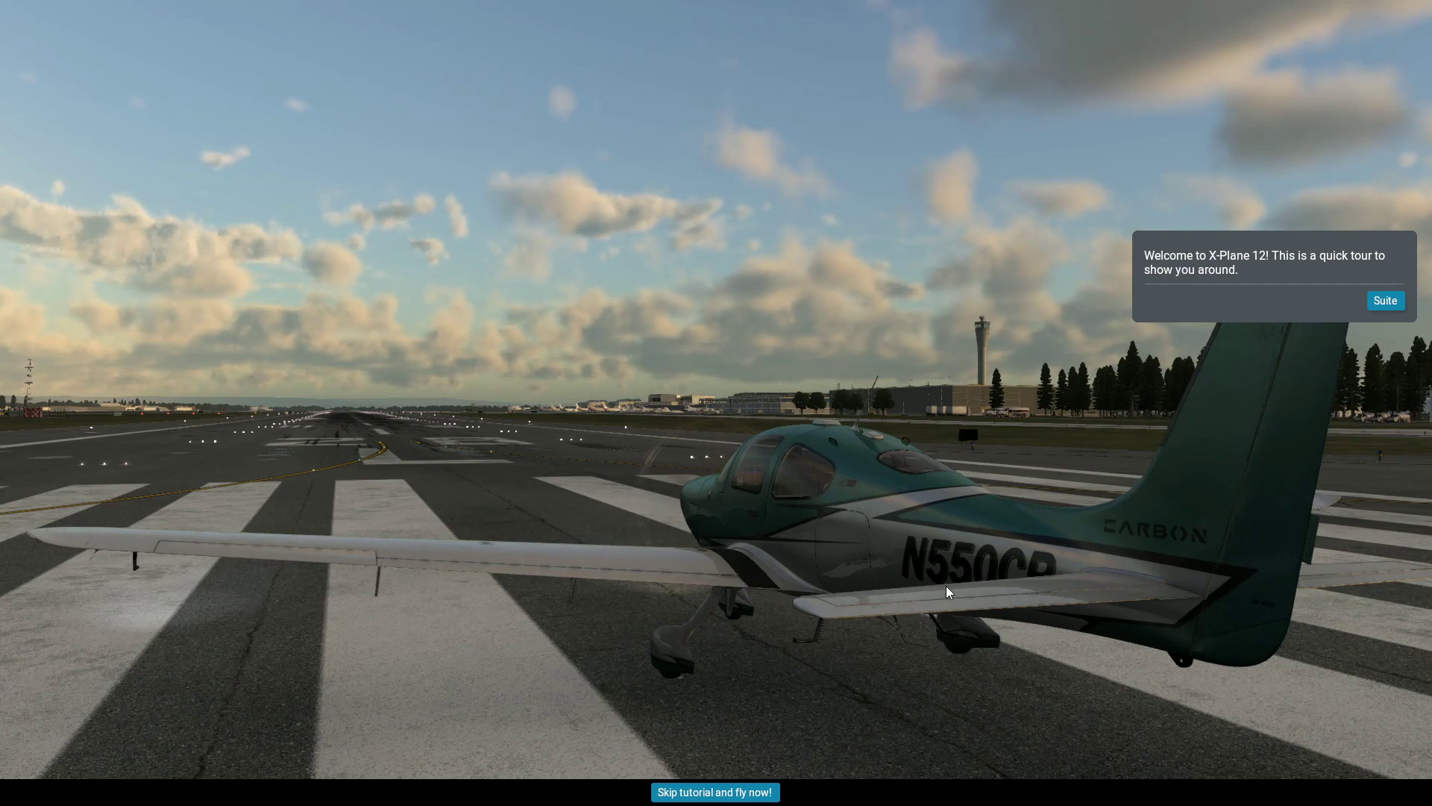
- Advance the welcome tour, calibrate the HOTAS Warthog Throttle axes and start the centring countdown
left_click(1385, 301)
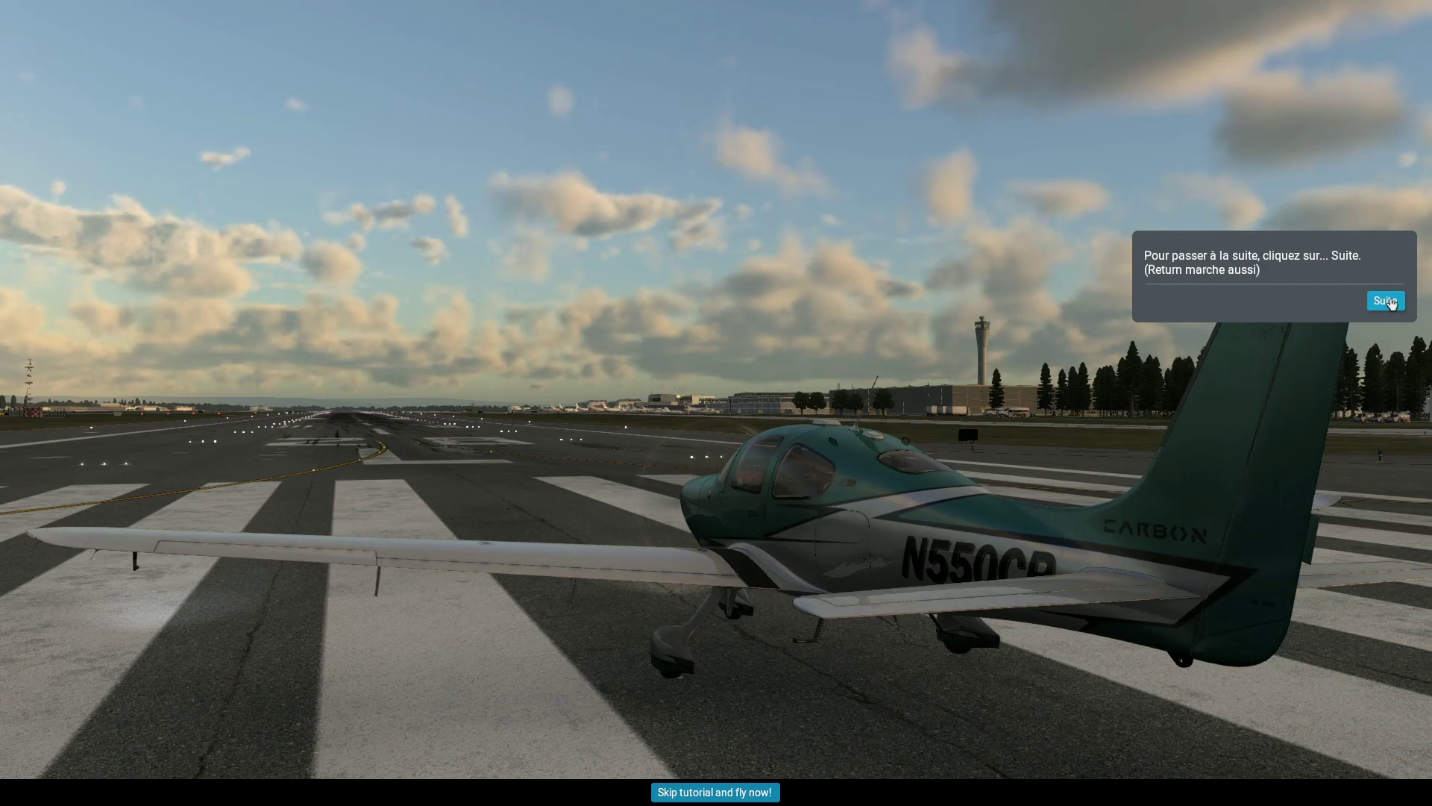
left_click(1388, 301)
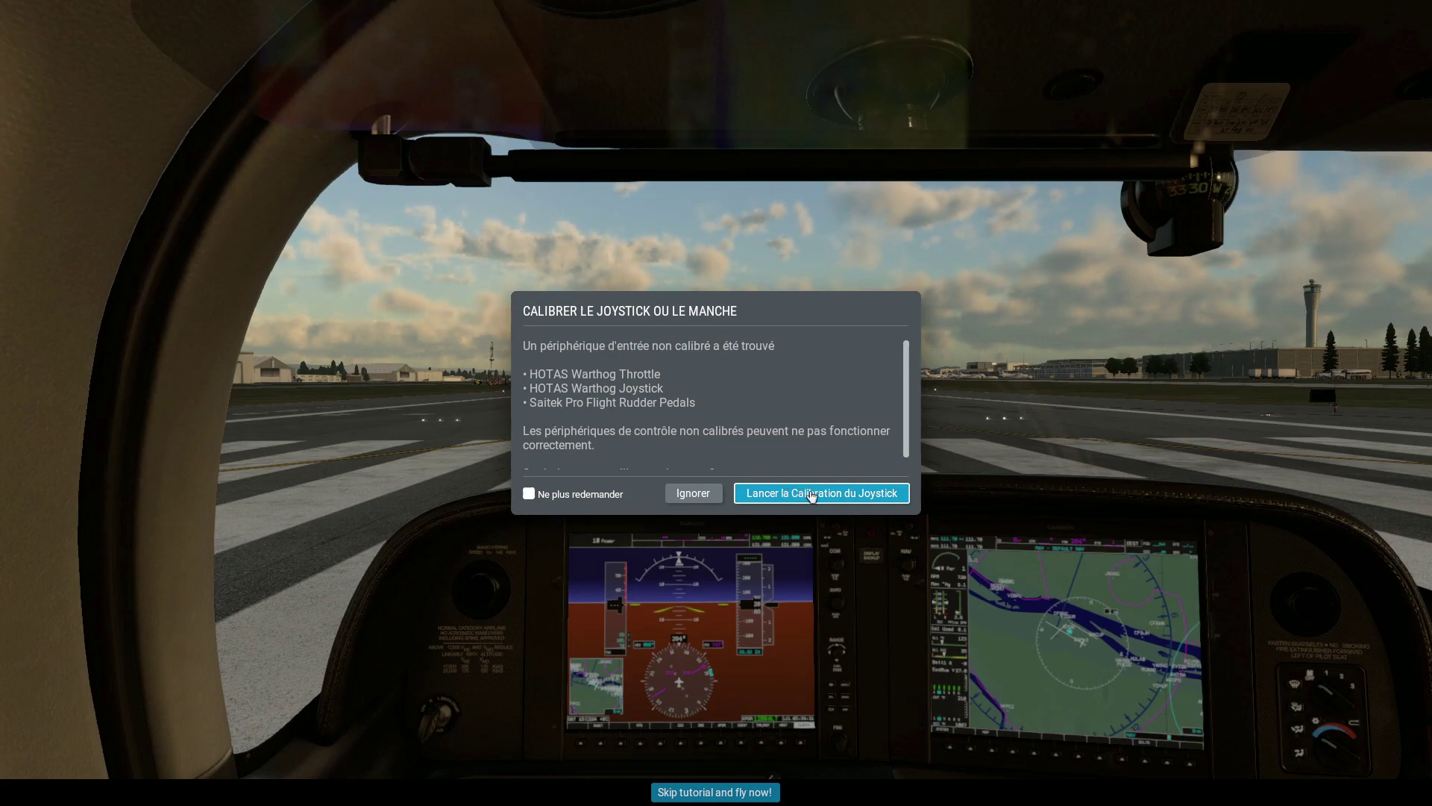
left_click(811, 496)
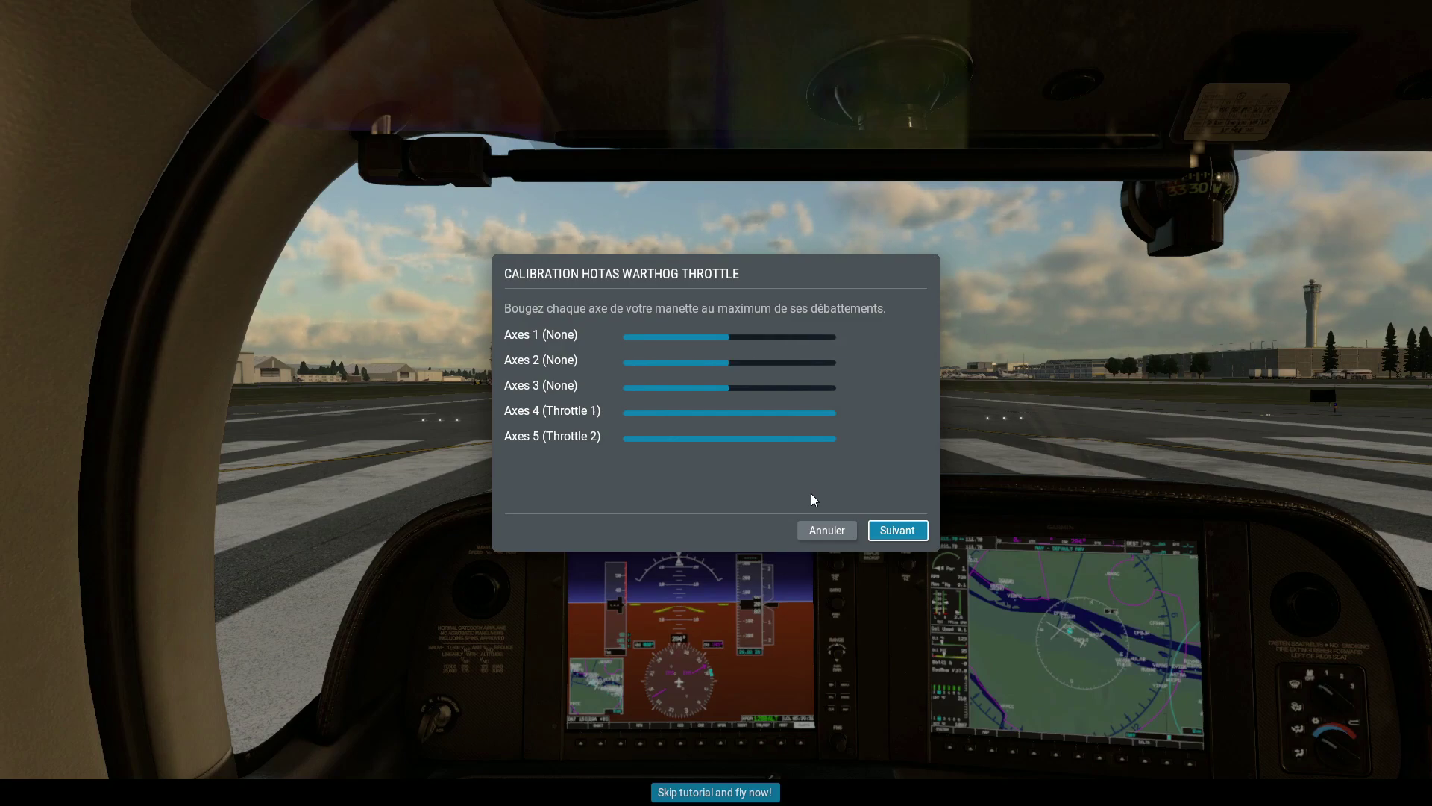
left_click(896, 532)
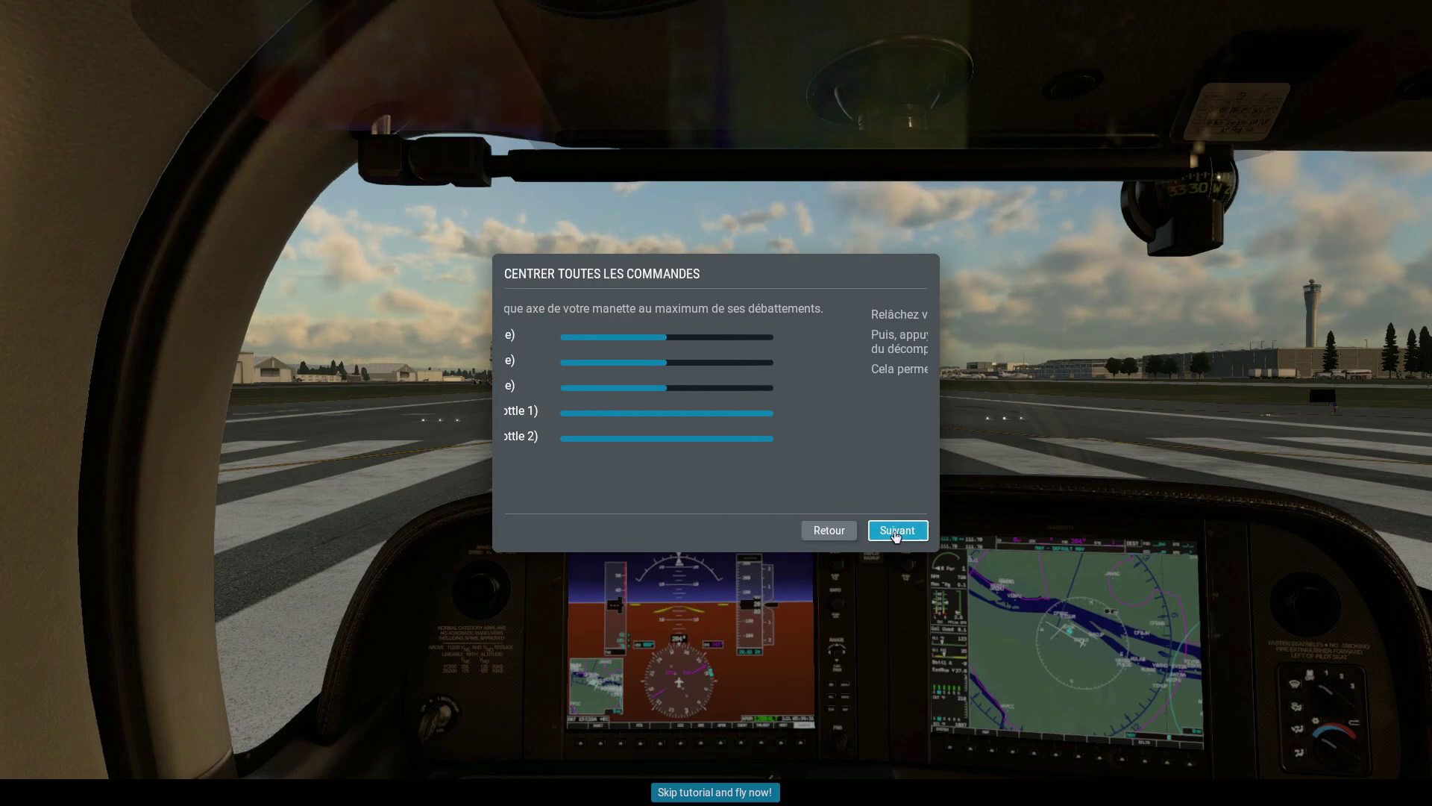
left_click(895, 531)
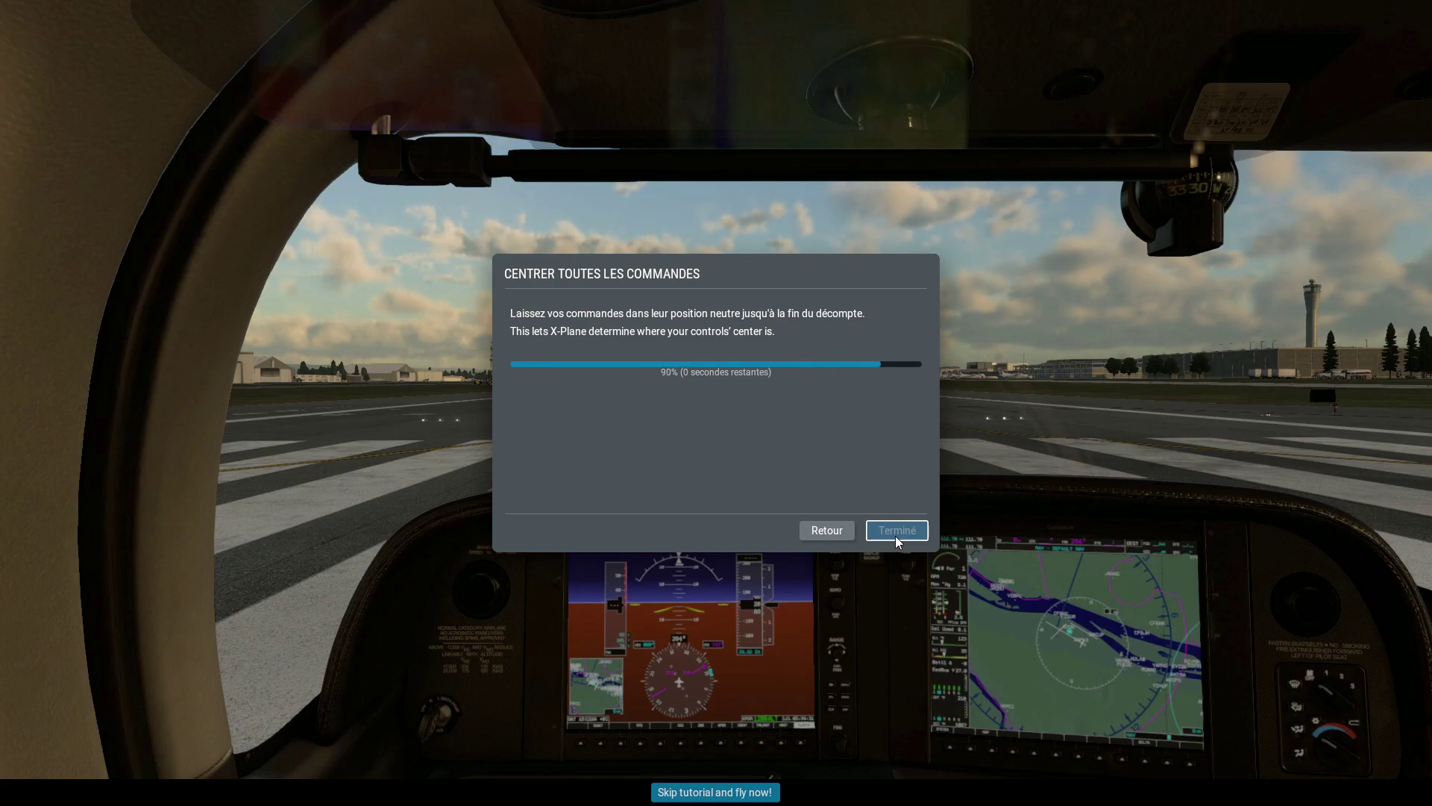
- Finish calibration, skip through the look, zoom and view-centring tips, and hide the basic-keys reminder
left_click(896, 533)
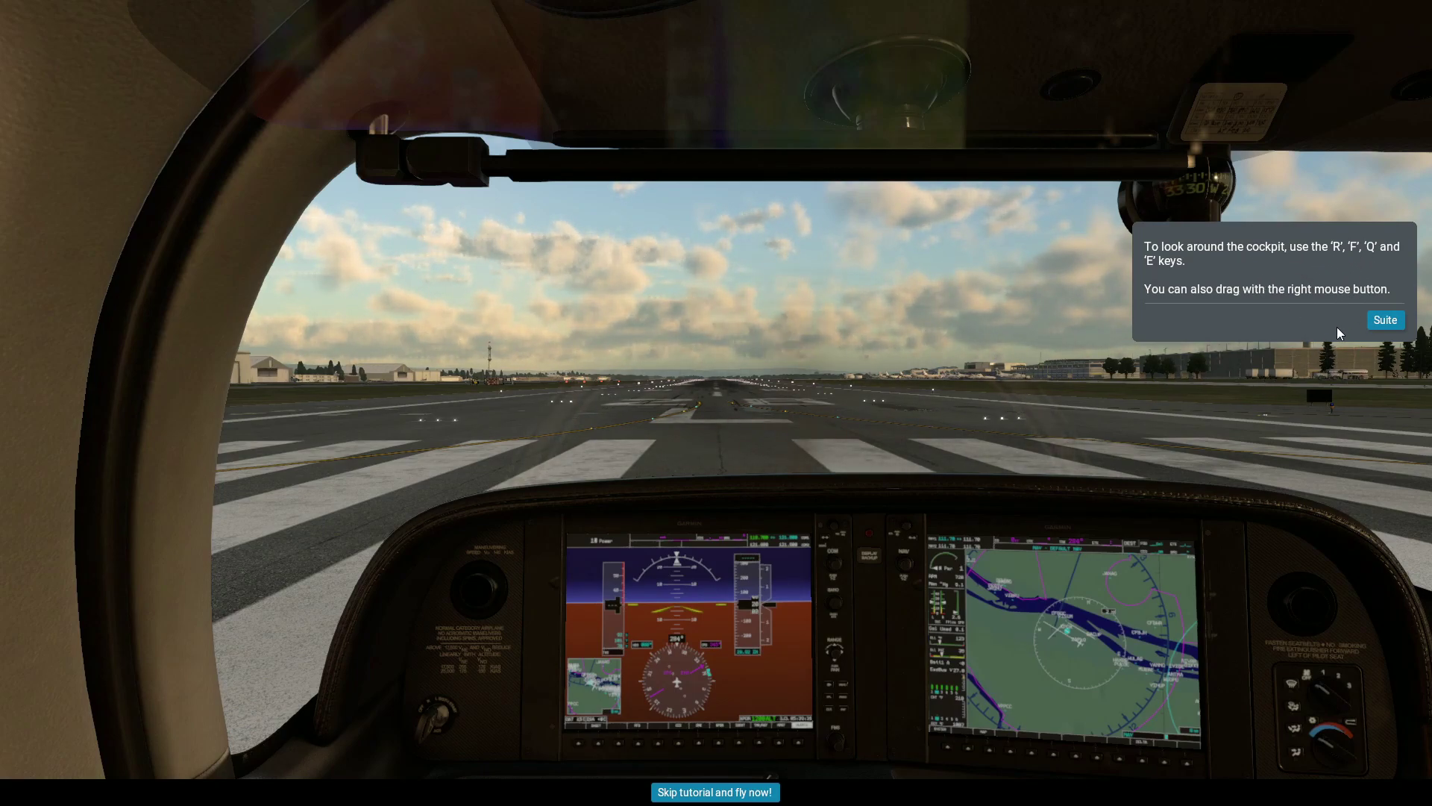
left_click(1386, 320)
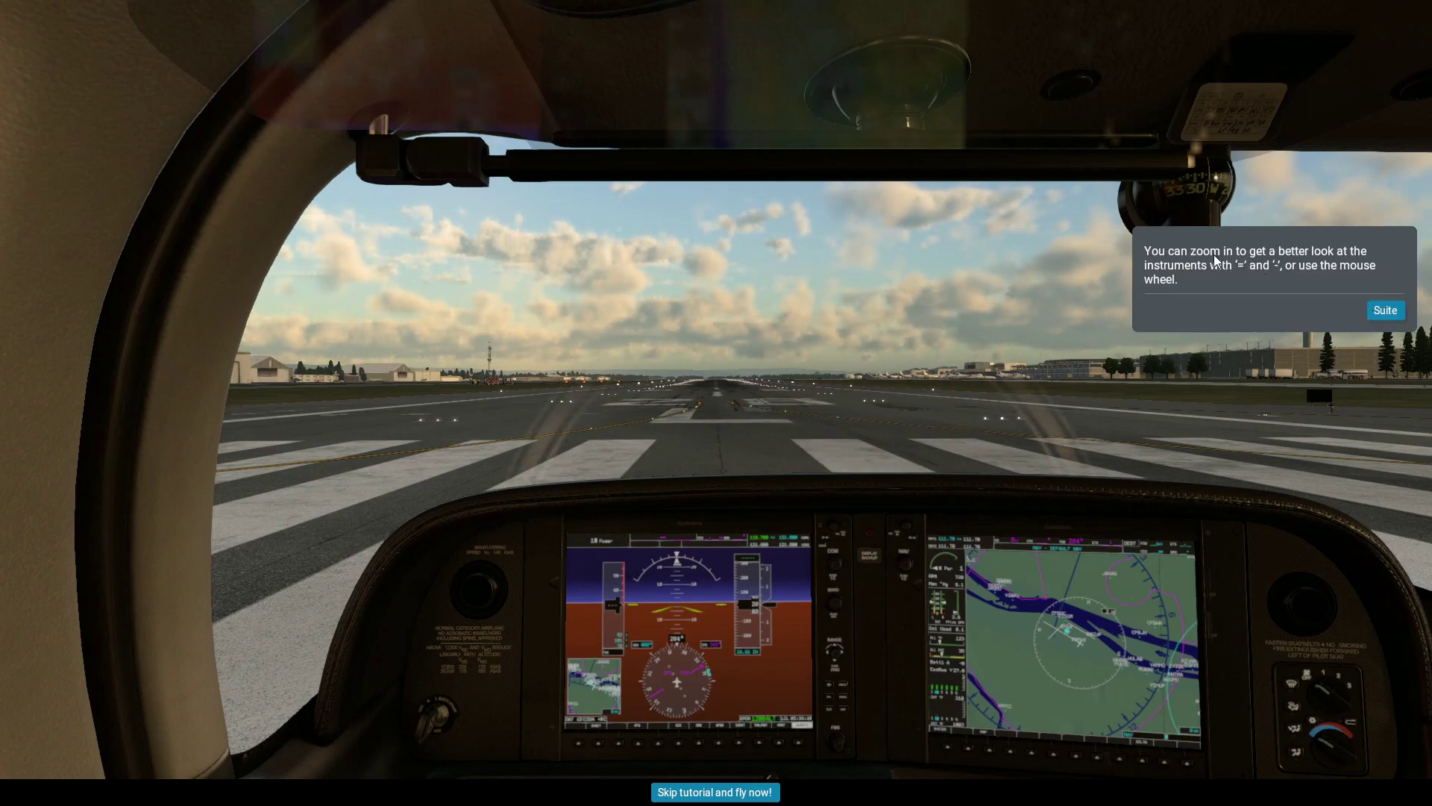
left_click(1383, 309)
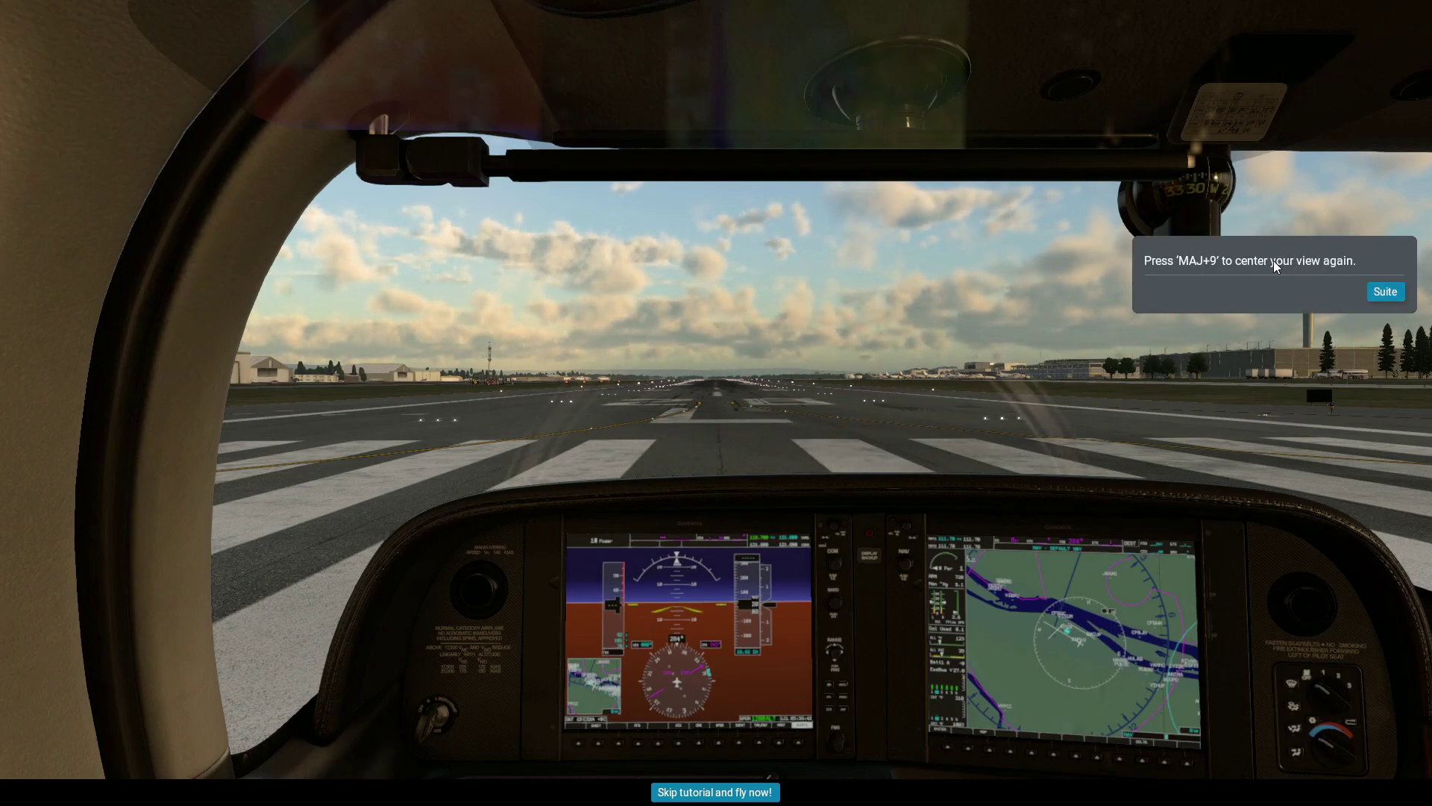
left_click(1387, 293)
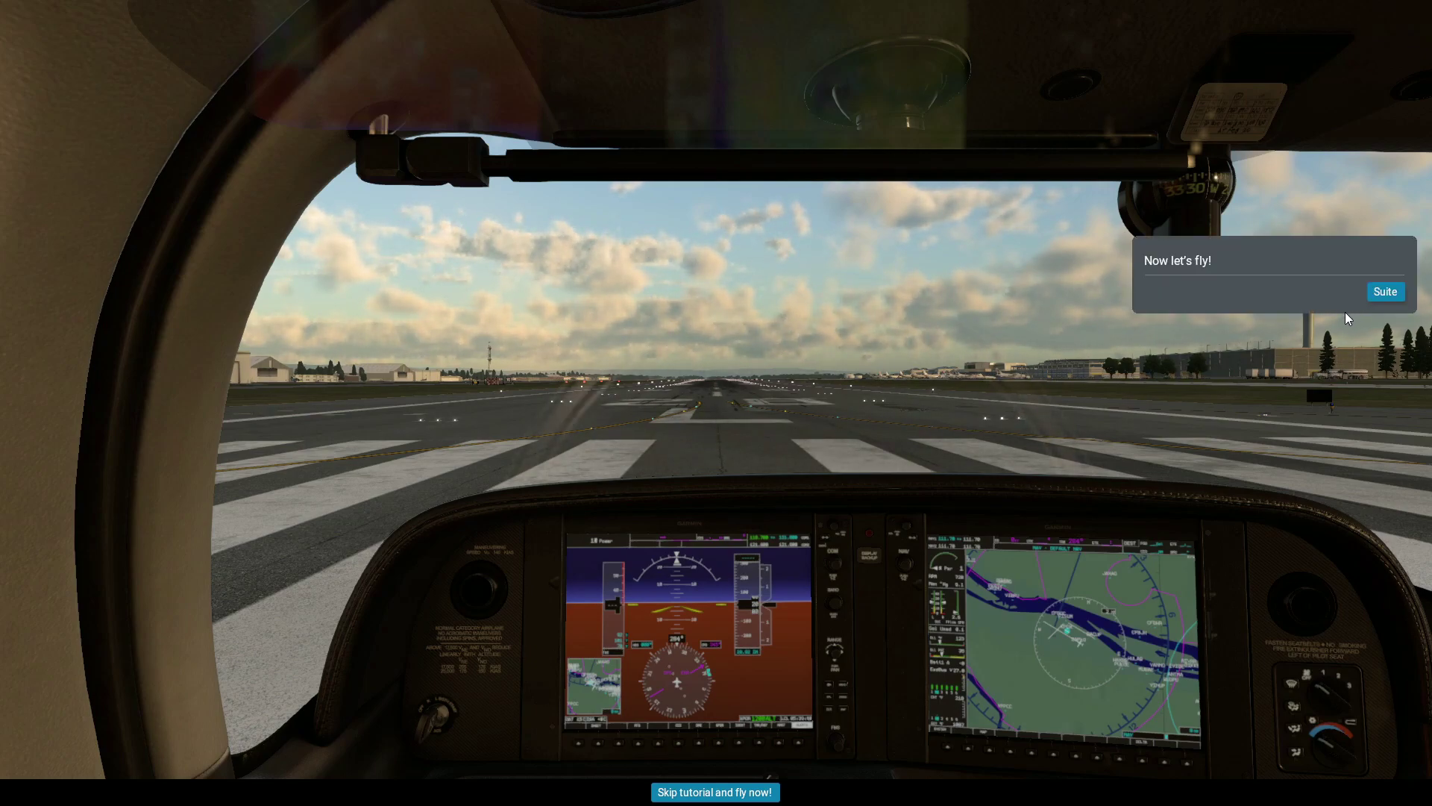
left_click(1384, 292)
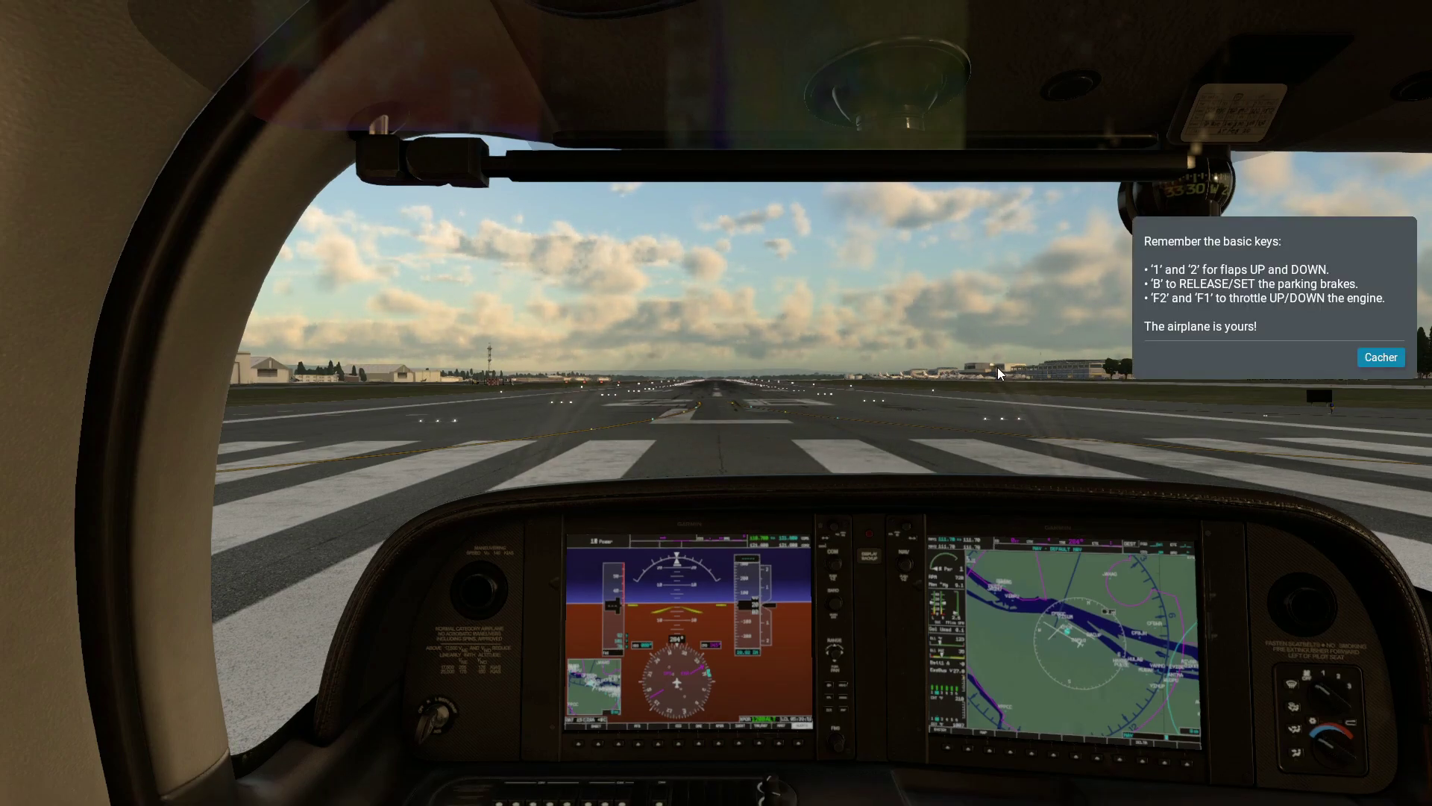
left_click(1380, 357)
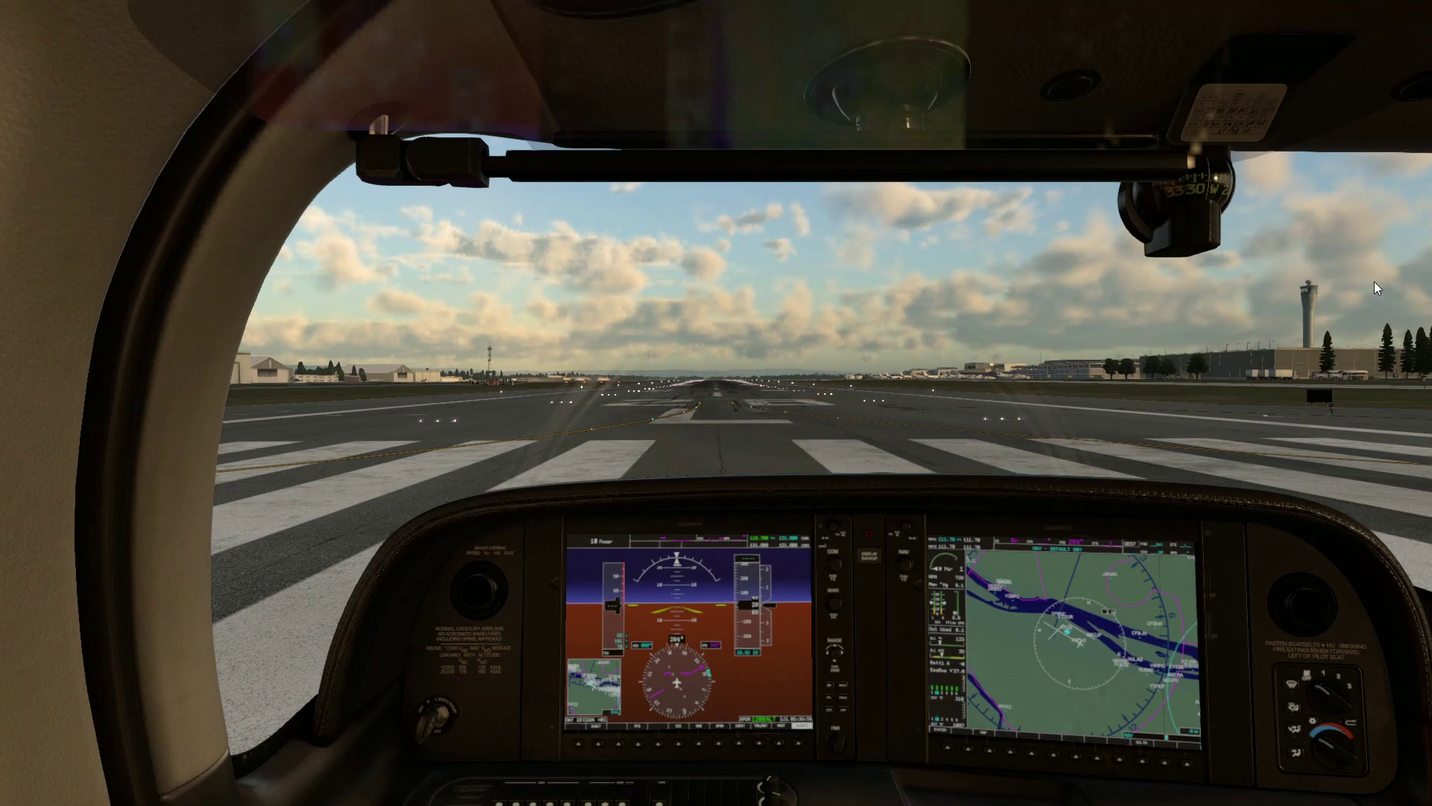
- Calibrate the HOTAS Warthog Joystick in the Joystick settings, recording axis ranges and centre
left_click(1400, 10)
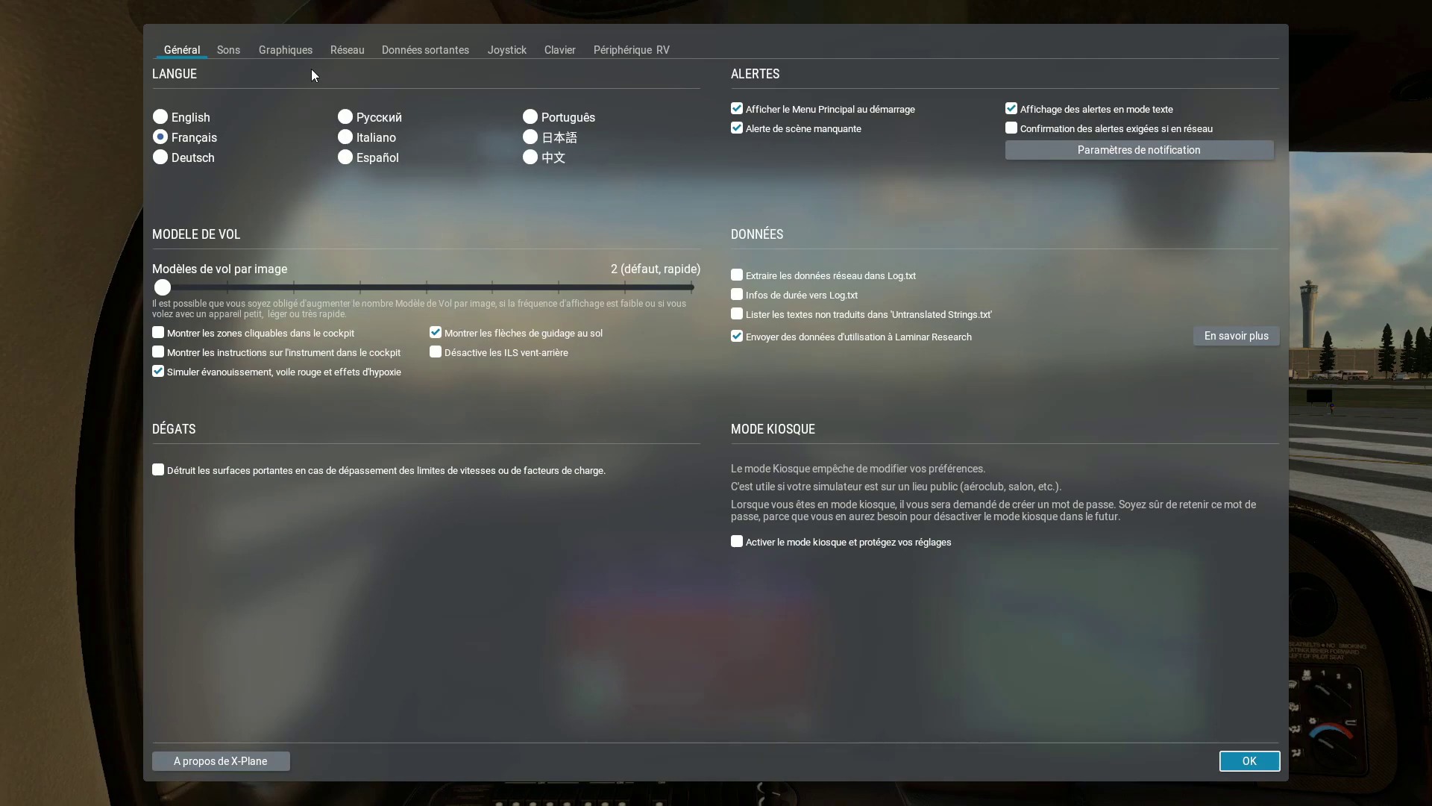
left_click(502, 51)
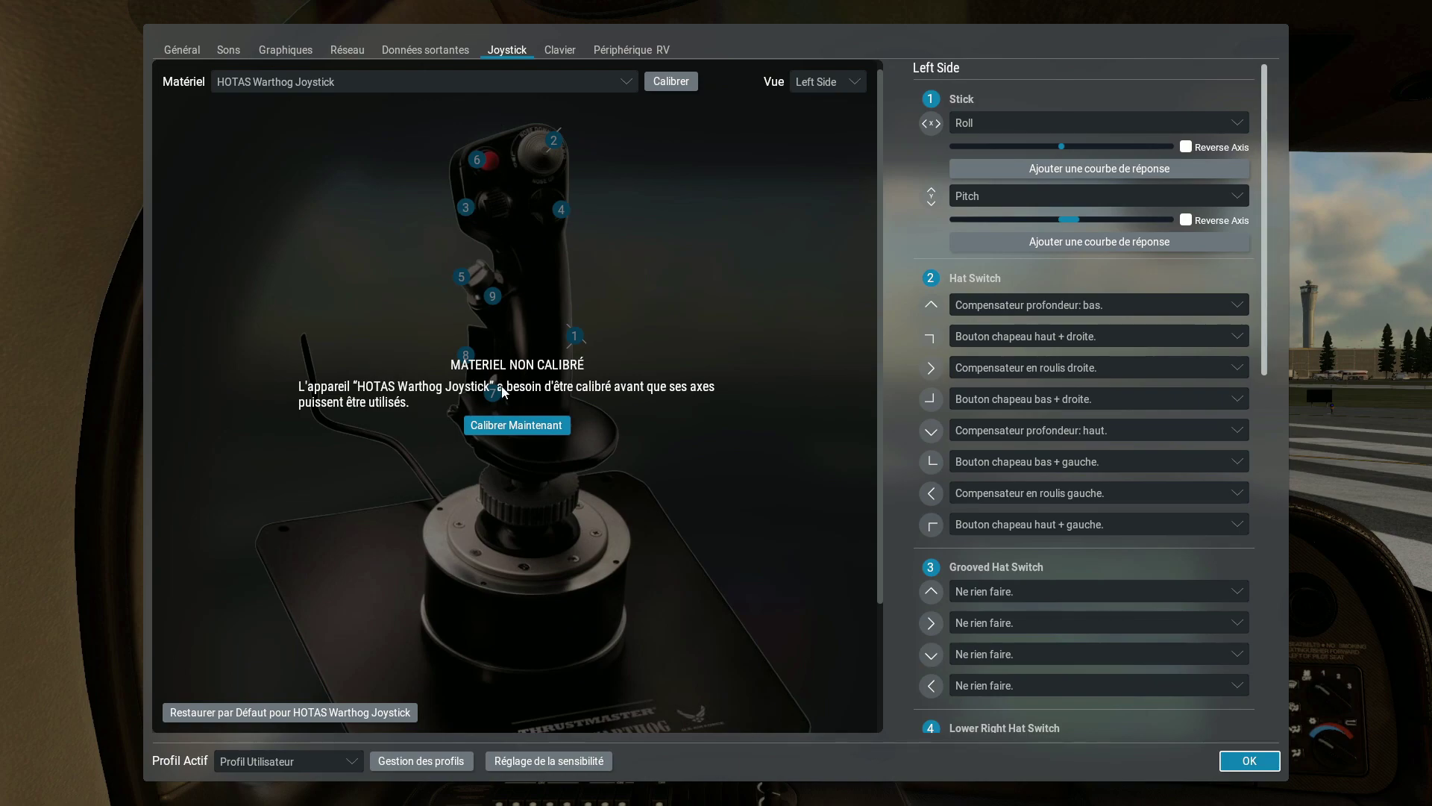
left_click(512, 424)
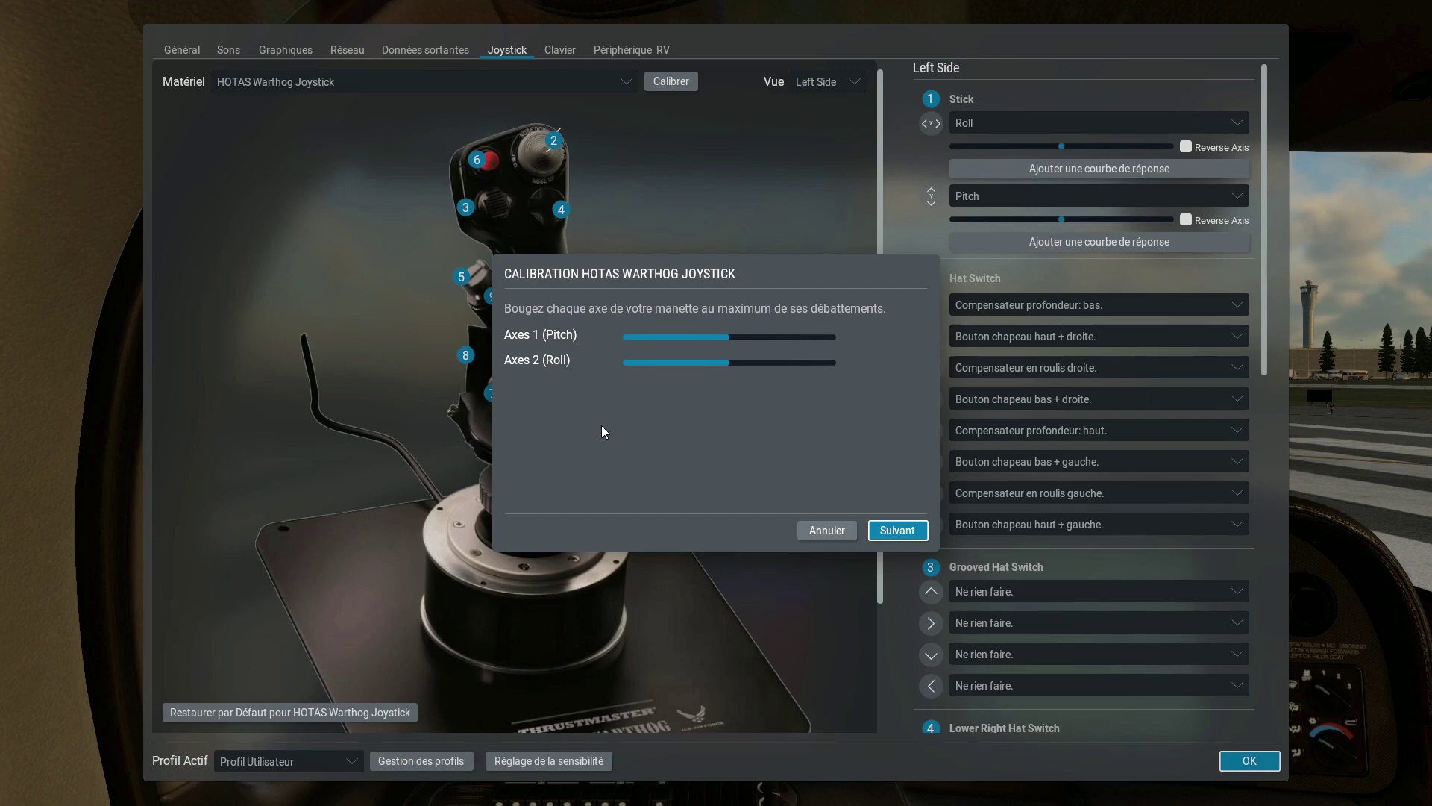
left_click(899, 528)
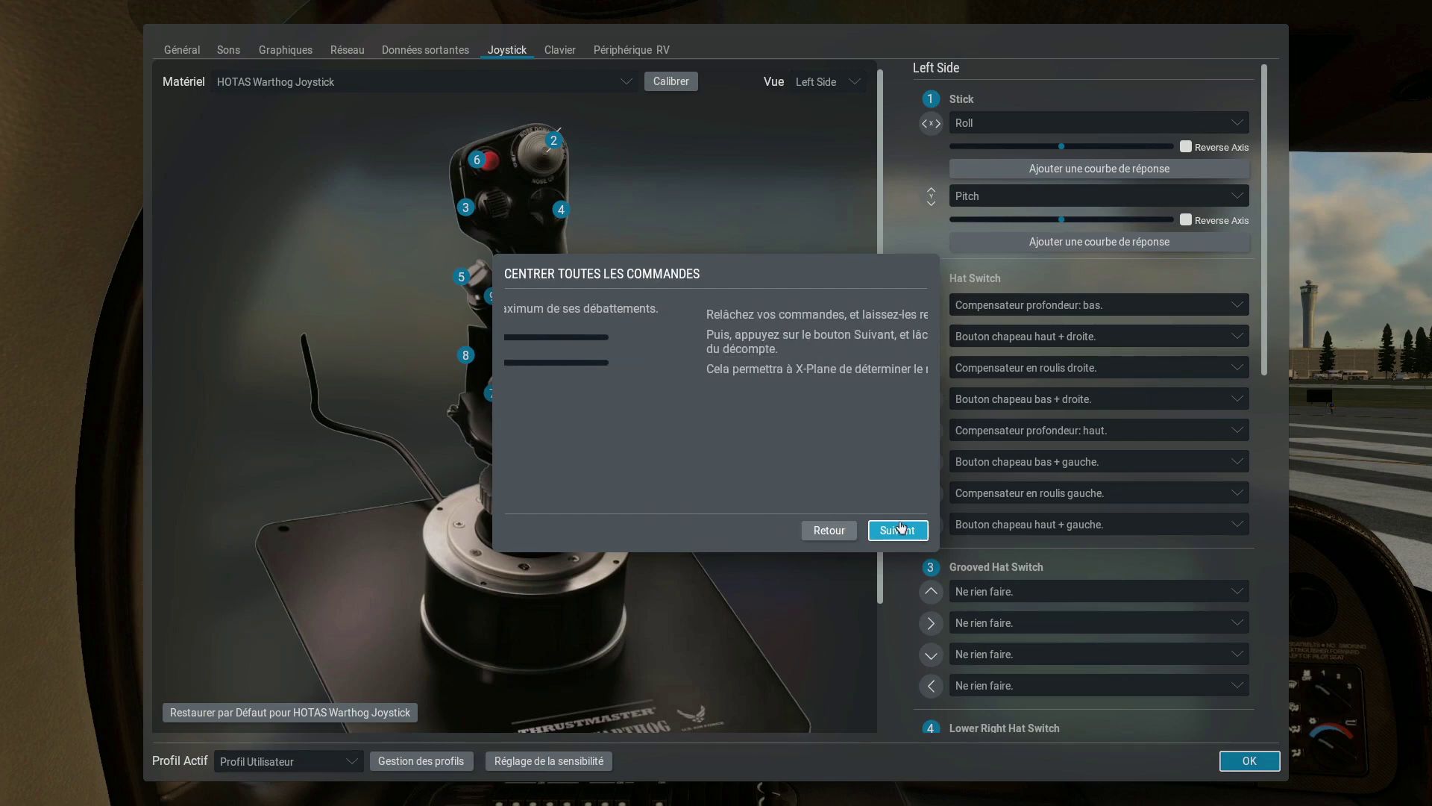
left_click(900, 531)
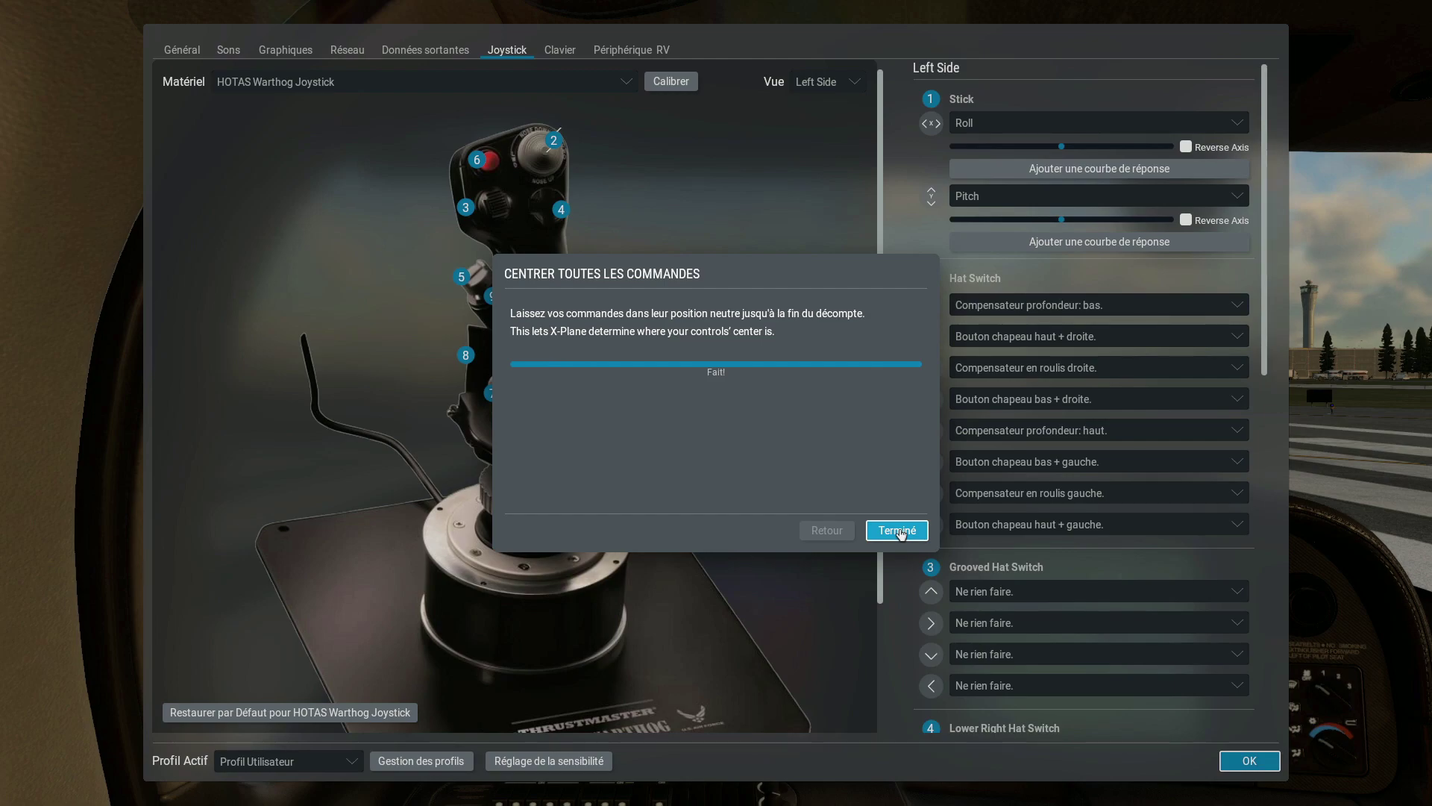
left_click(897, 531)
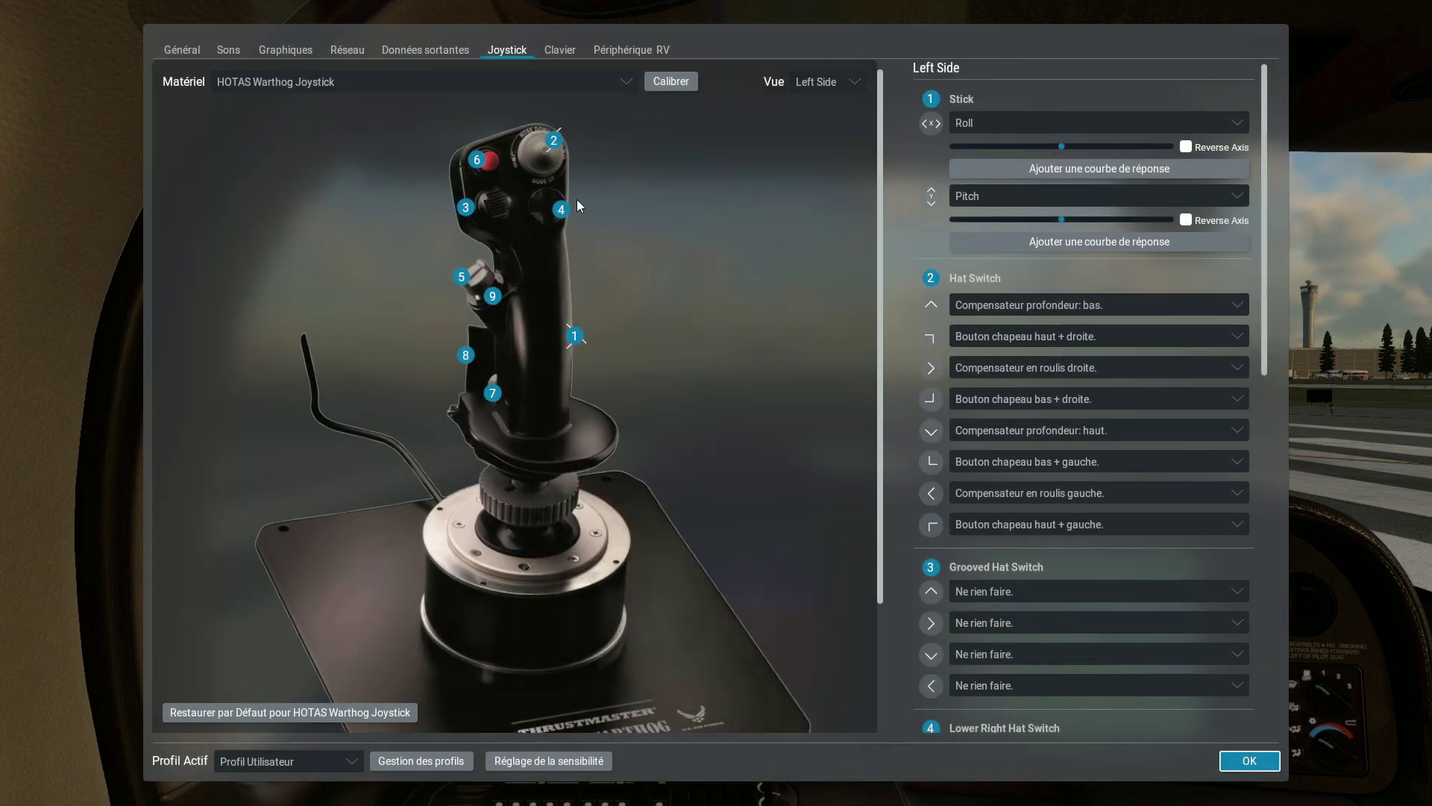
- Select the Saitek Pro Flight Rudder Pedals and calibrate their toe-brake and yaw axes
left_click(432, 82)
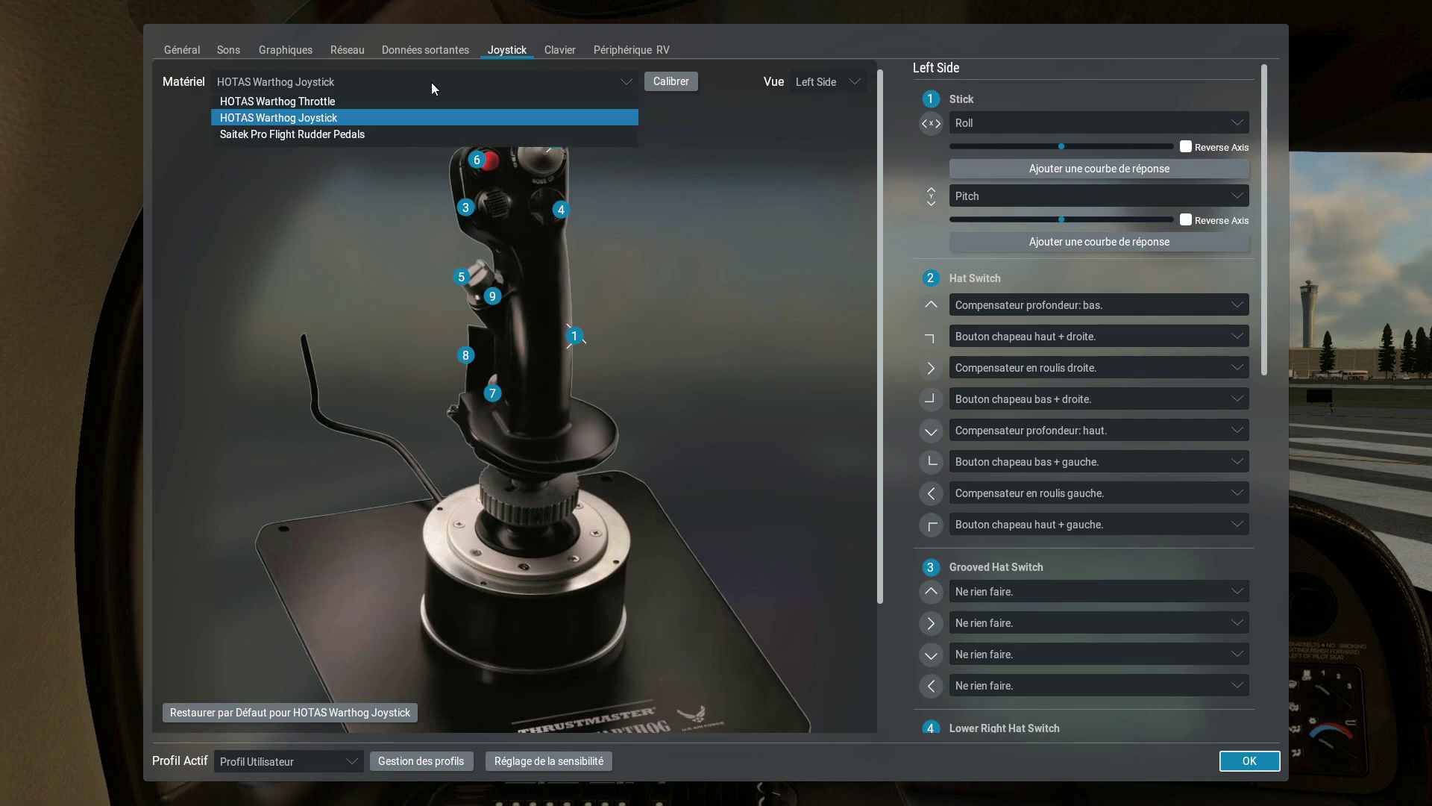
left_click(399, 133)
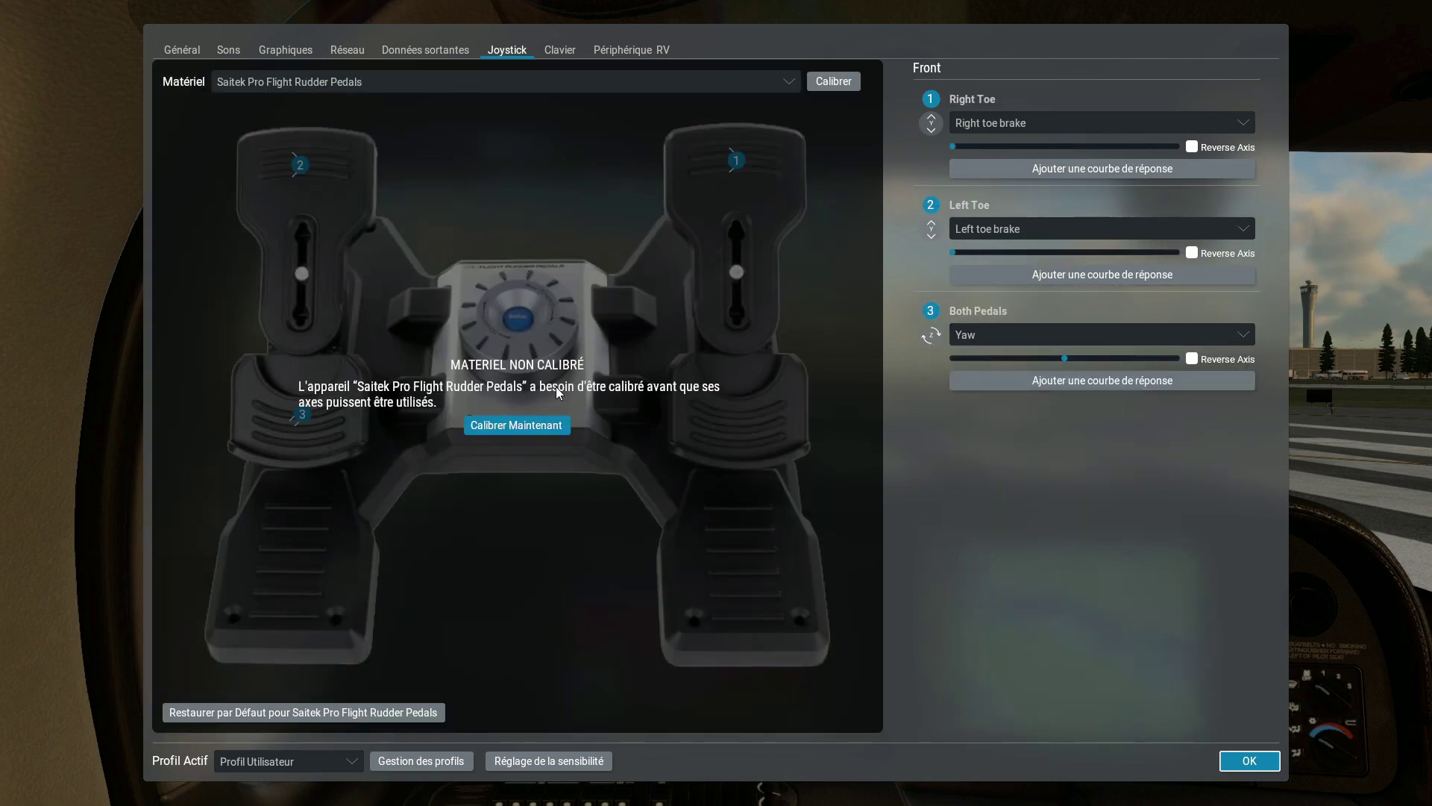
left_click(527, 424)
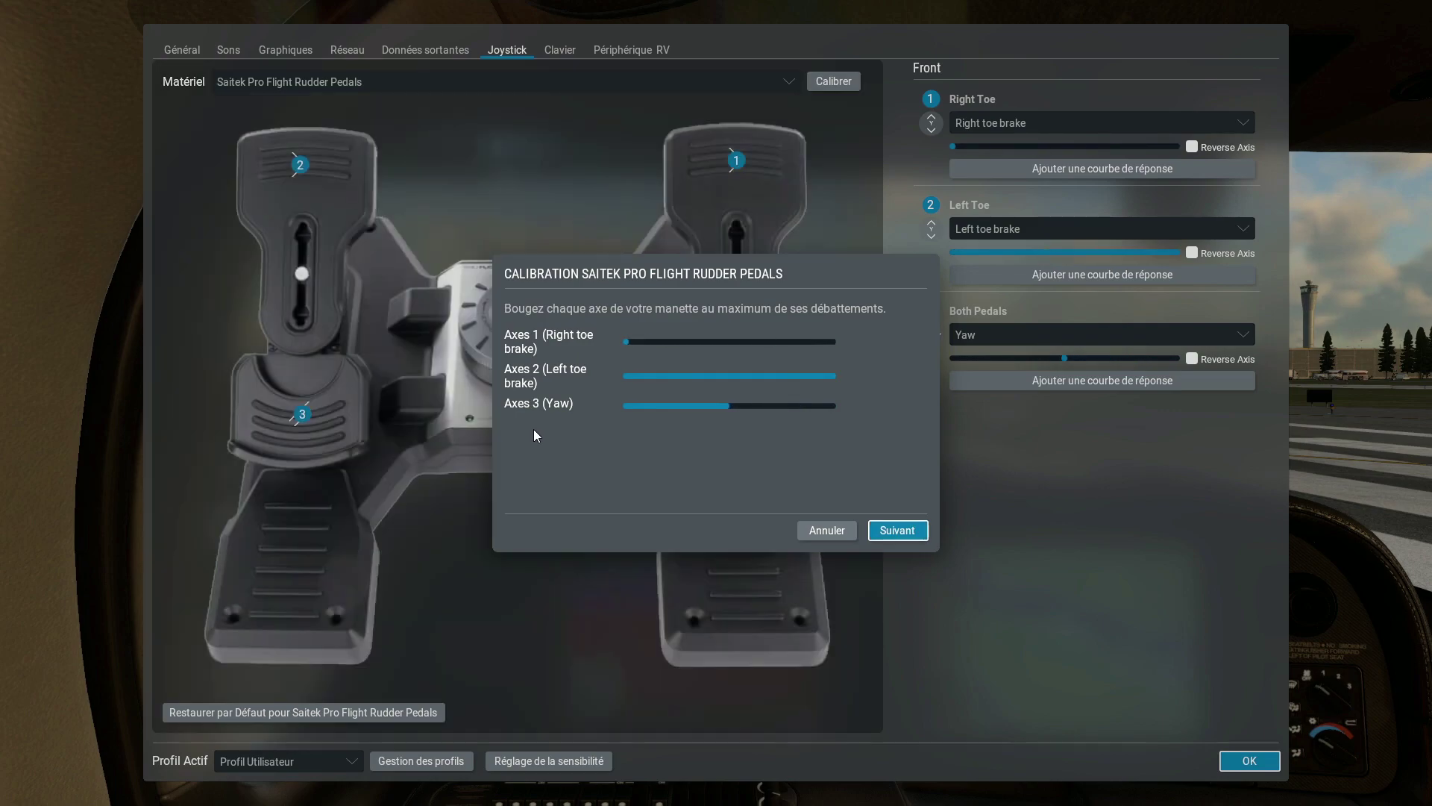
left_click(910, 530)
left_click(907, 531)
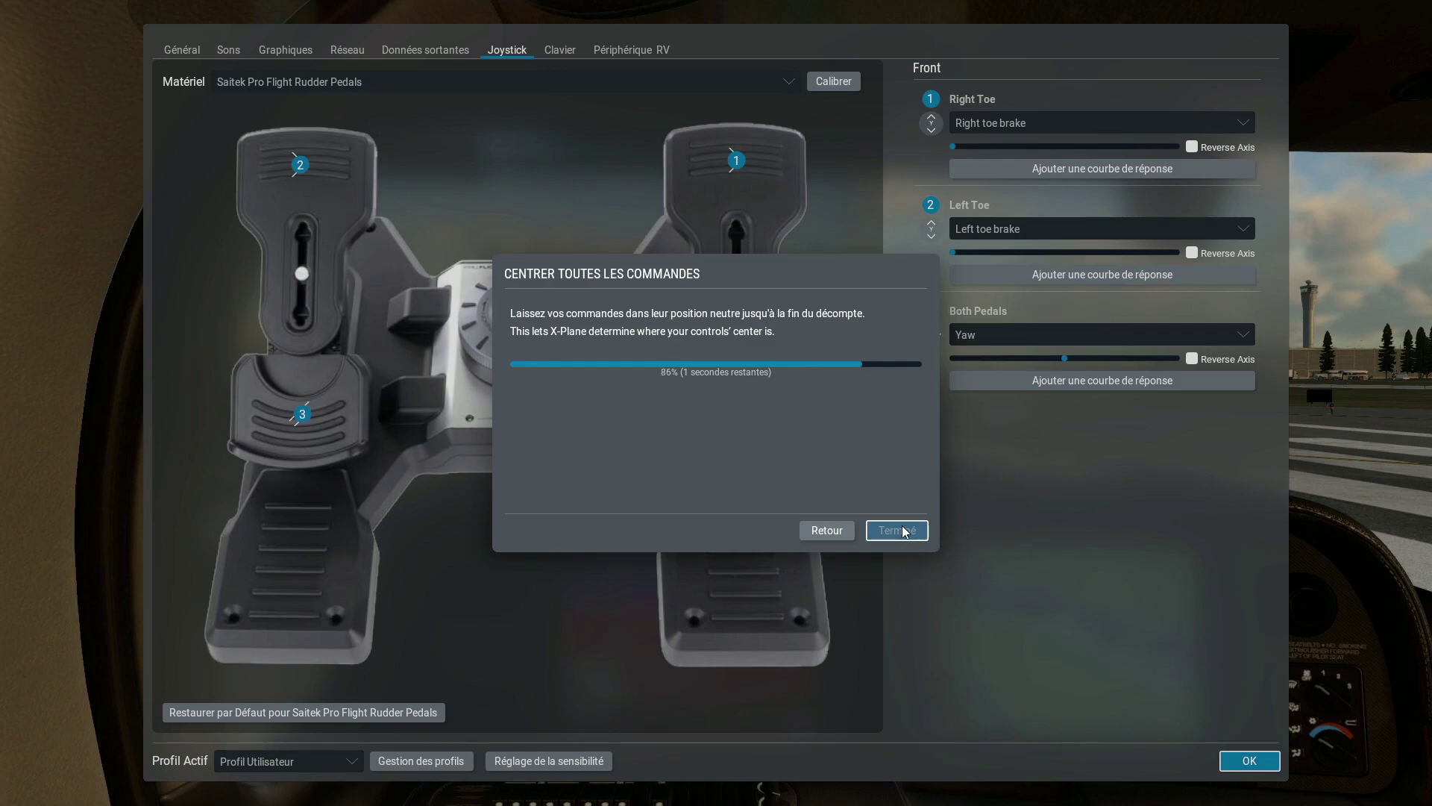
left_click(901, 531)
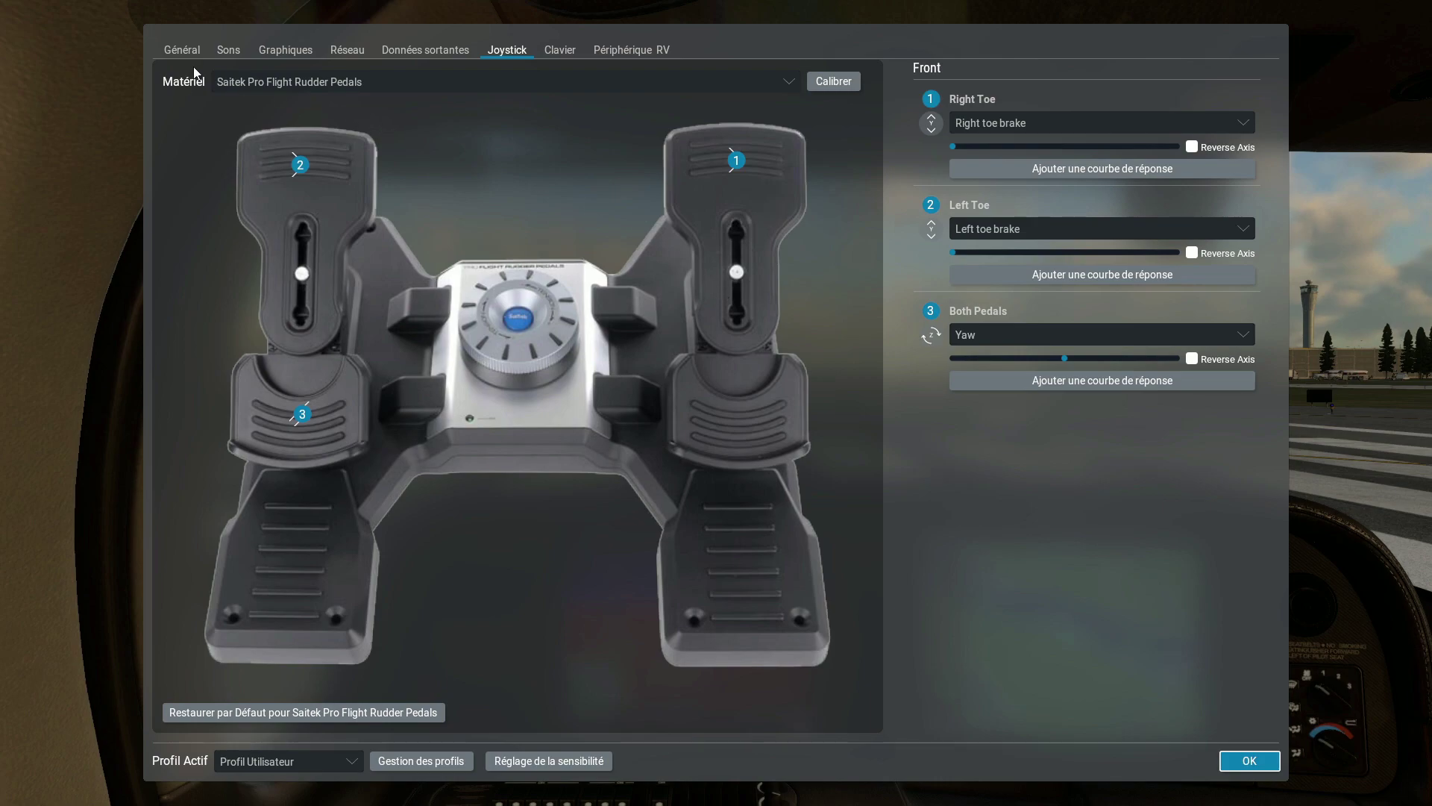
- Set SSAO to Ultra, cloud and shadow quality to Maximum, and anti-aliasing to 8x MSAA
left_click(306, 52)
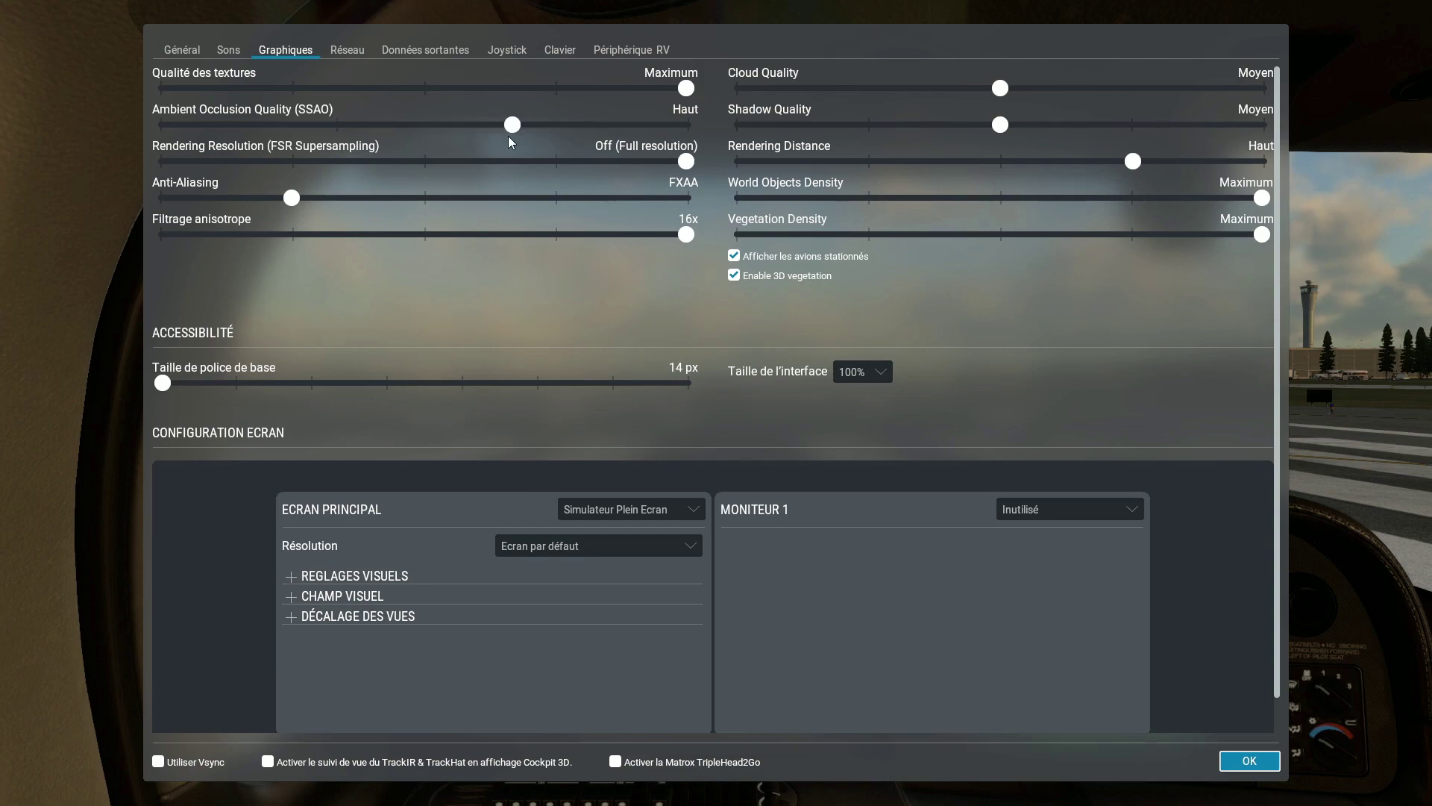
left_click_drag(512, 121, 746, 124)
left_click_drag(1000, 89, 1262, 89)
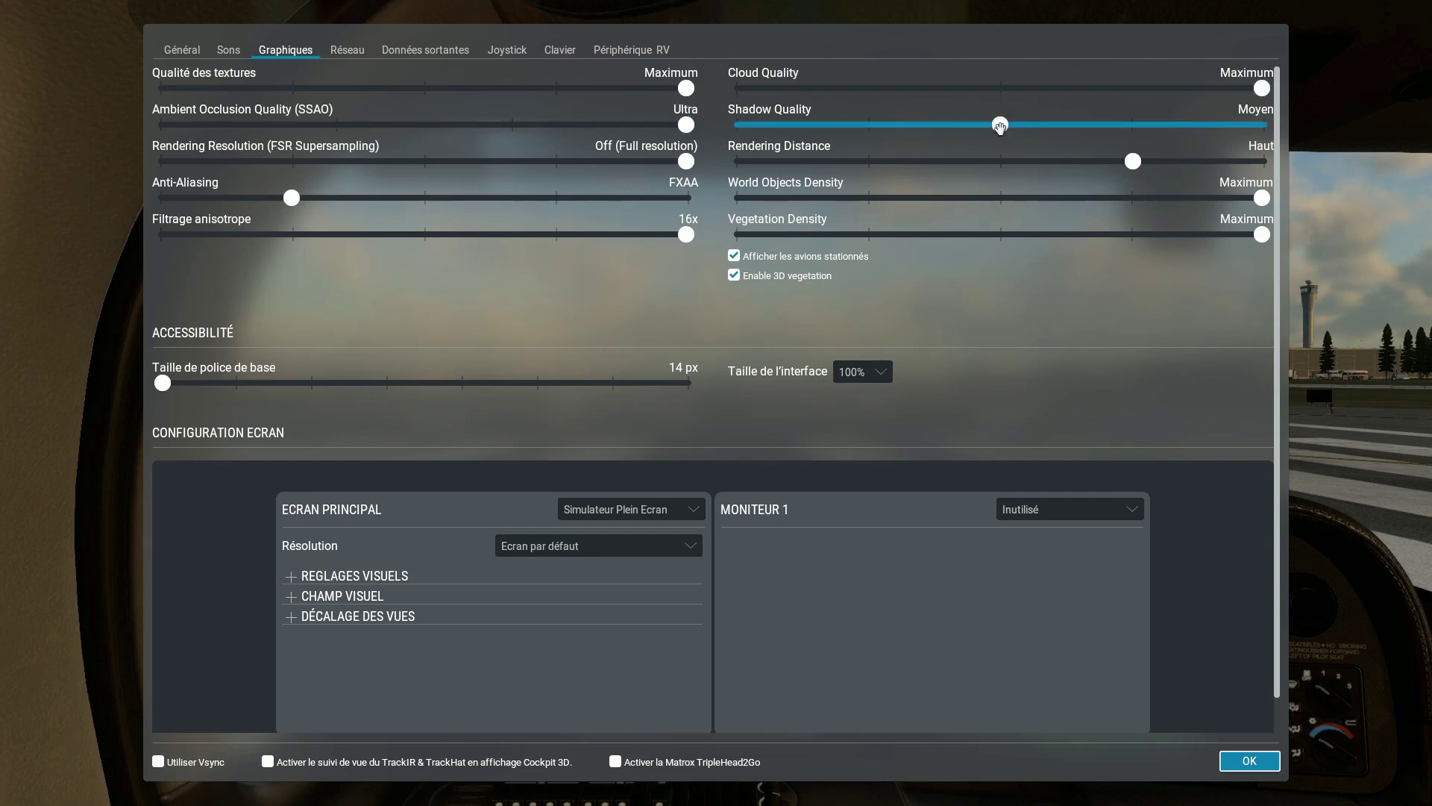
left_click_drag(1000, 125, 1261, 124)
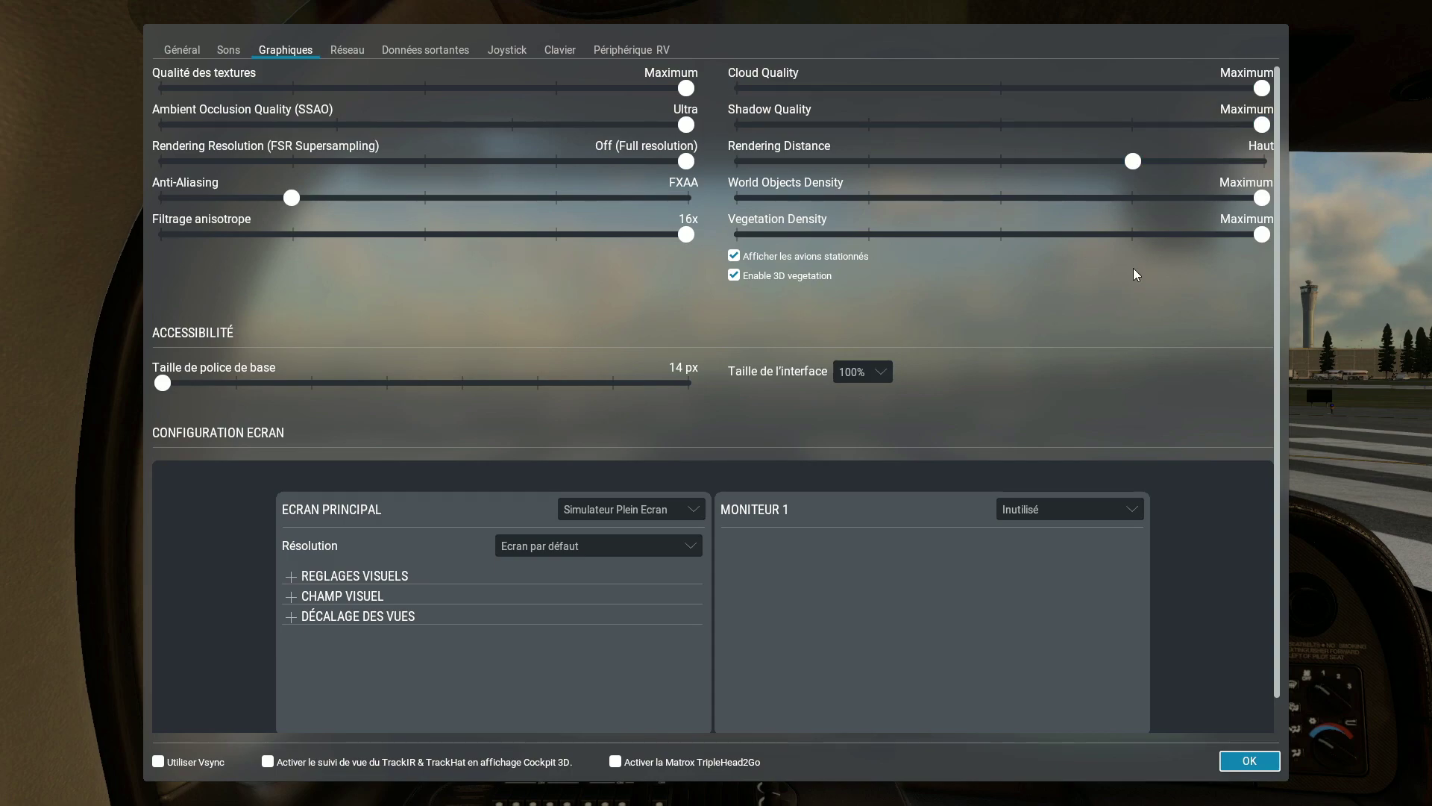
left_click_drag(292, 198, 795, 209)
- Apply the graphics settings and enable the in-cockpit Frame rate readout under Data Output
left_click(1249, 760)
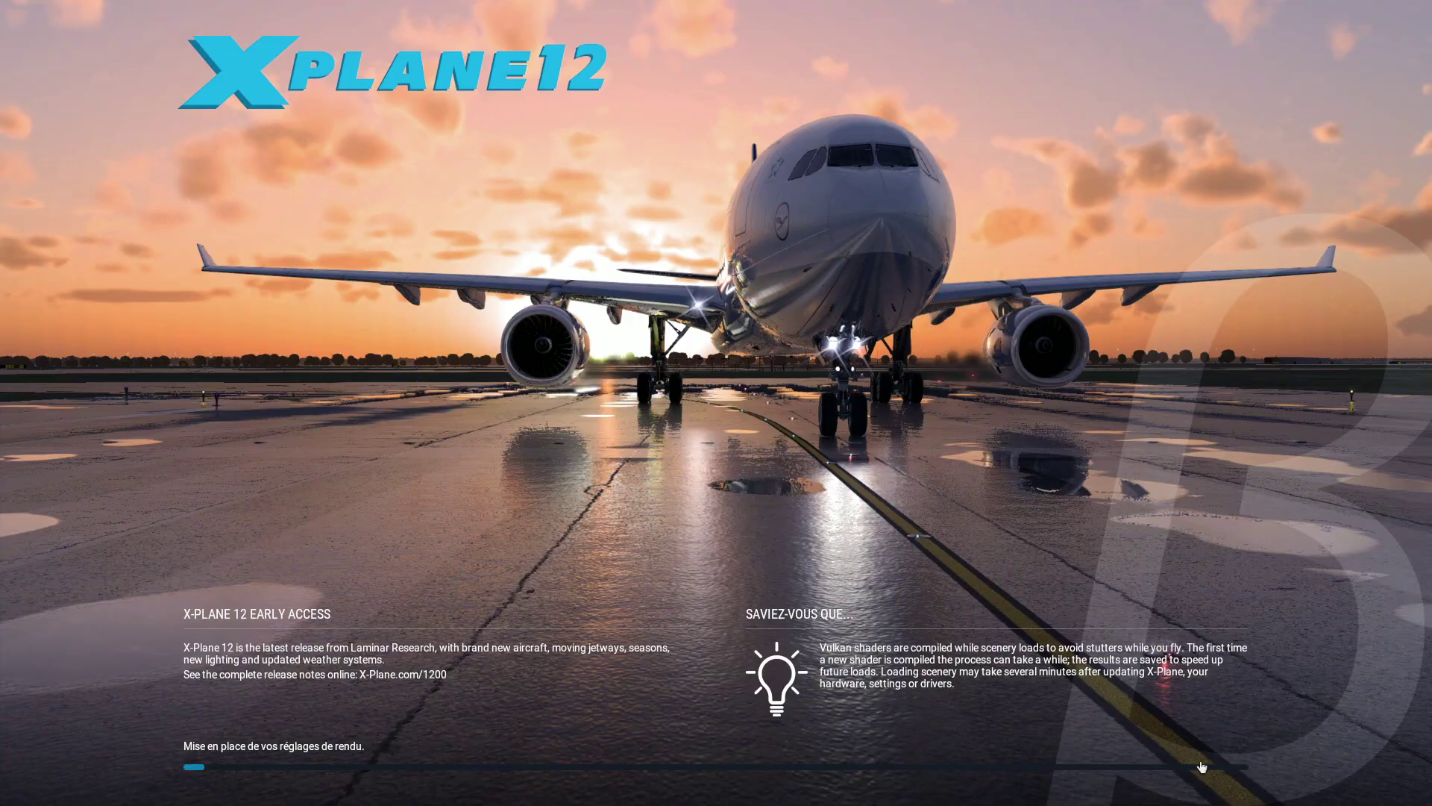
mouse_move(914, 402)
left_mouse_down()
mouse_move(768, 405)
mouse_move(946, 399)
left_mouse_up()
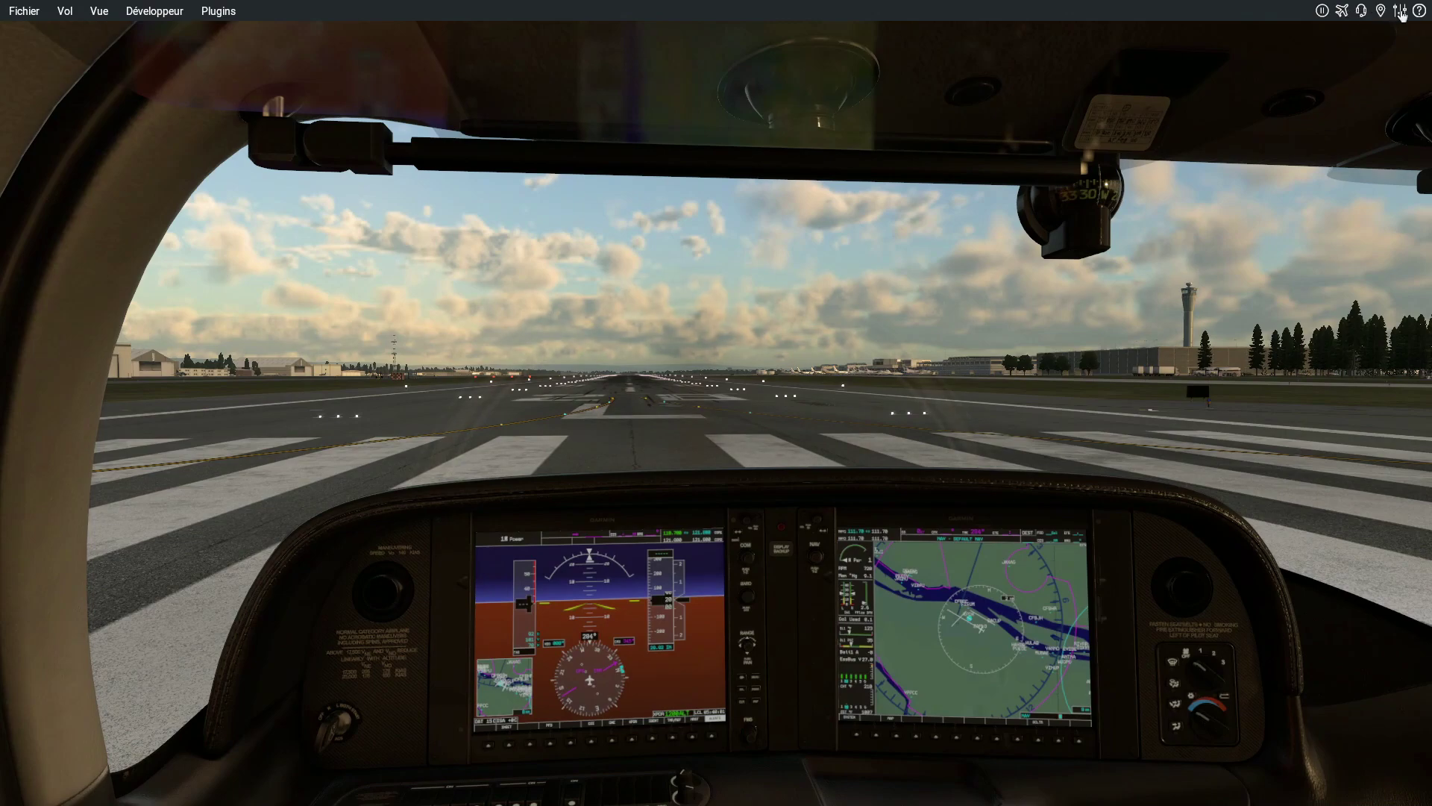
left_click(1398, 11)
left_click(424, 50)
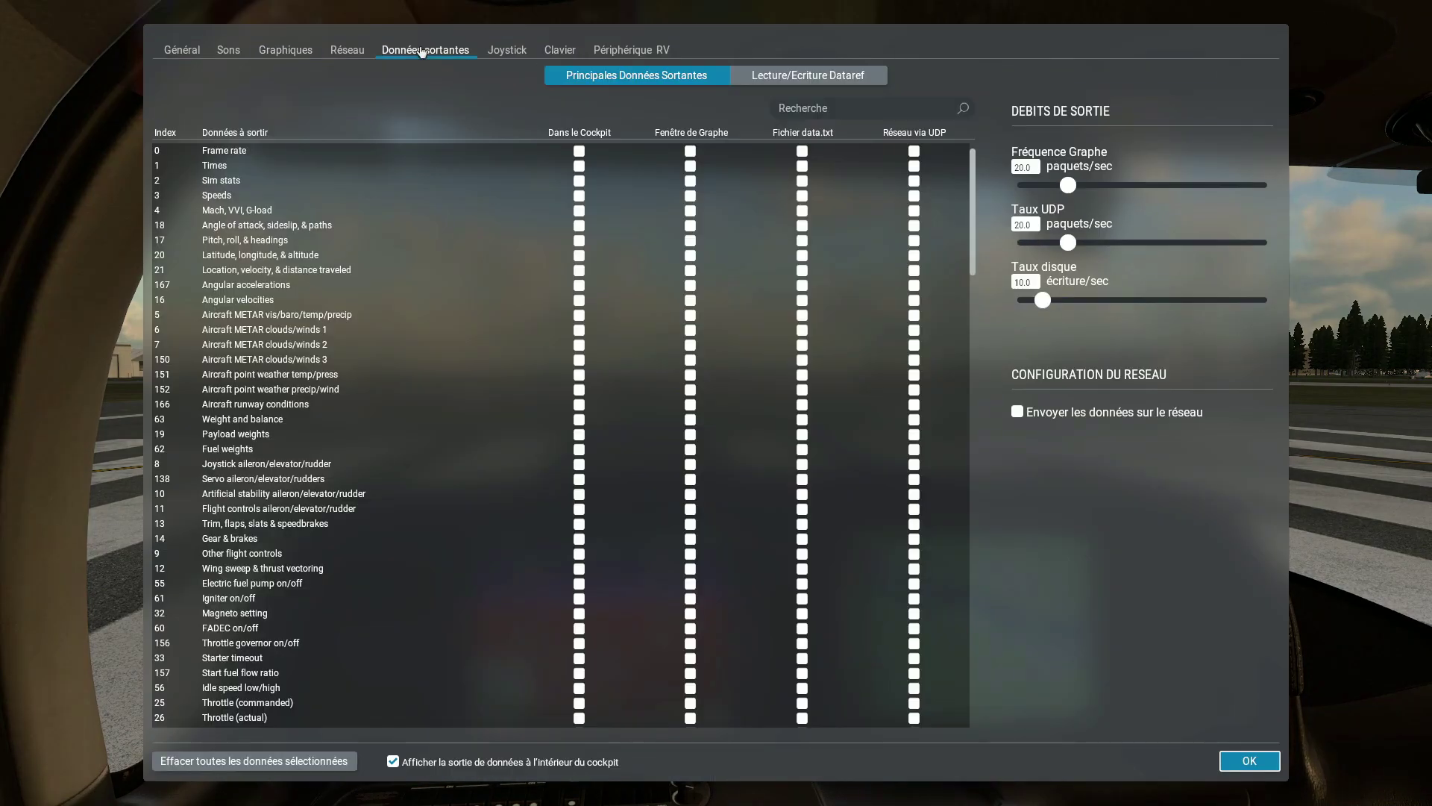
left_click(579, 150)
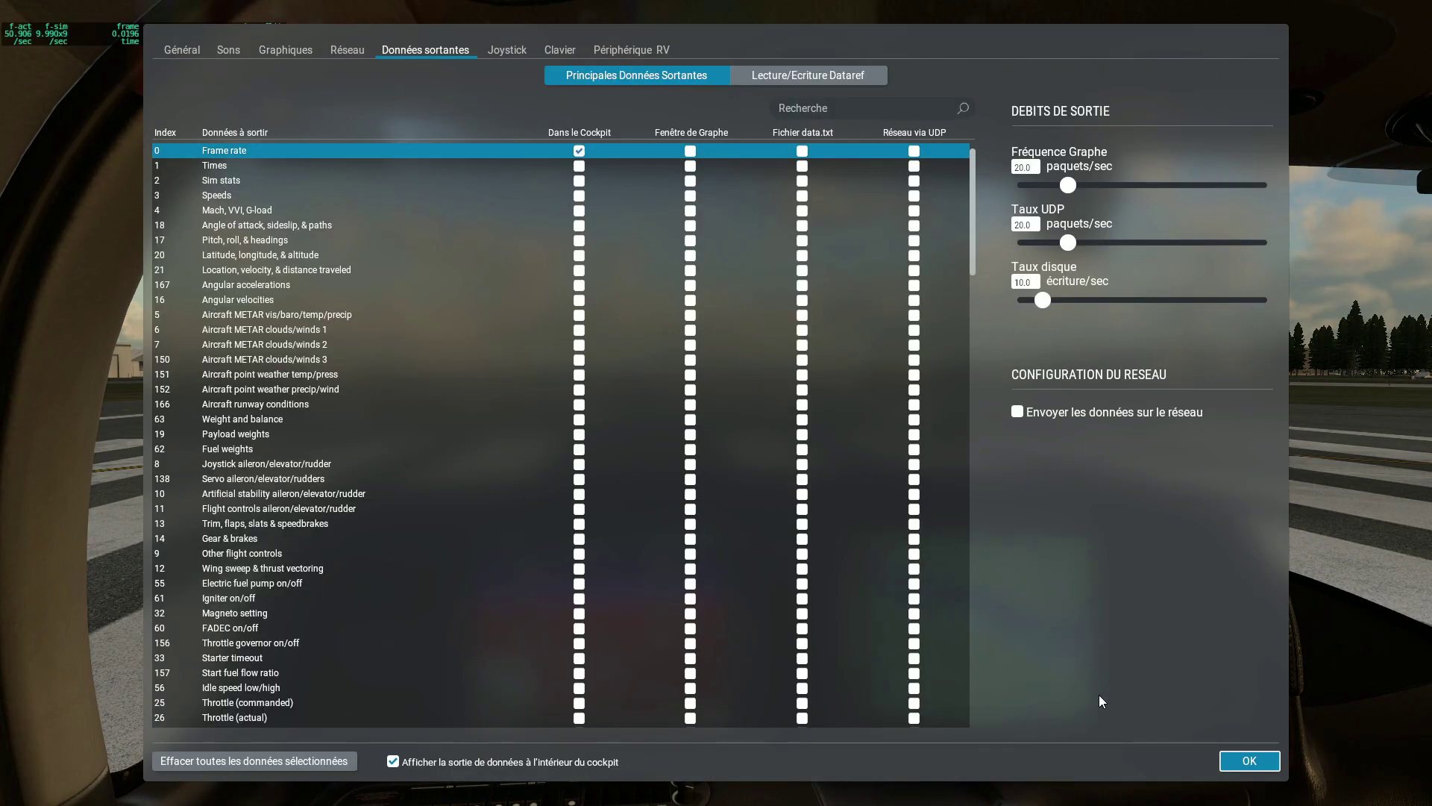
left_click(1253, 760)
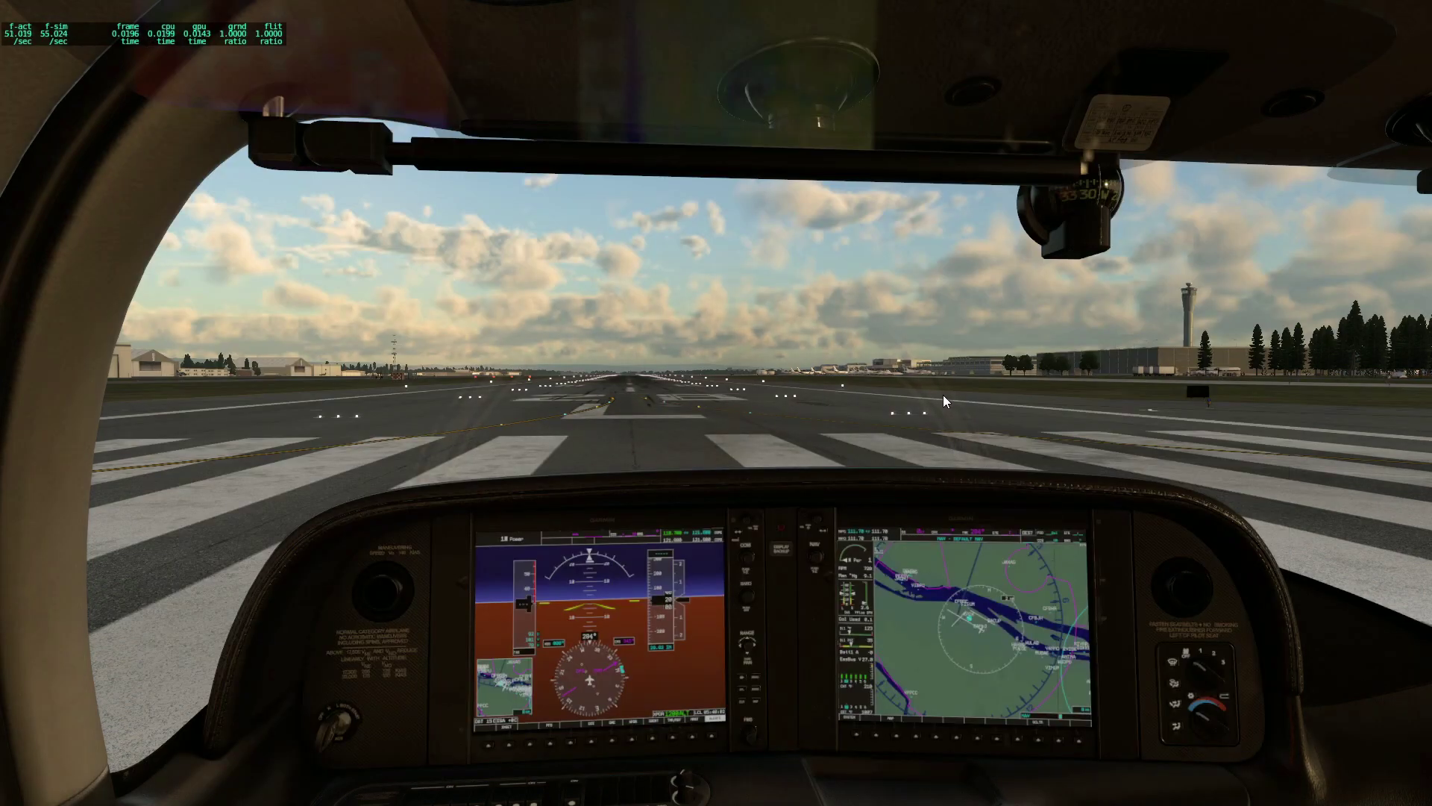
mouse_move(725, 311)
left_mouse_down()
mouse_move(574, 405)
mouse_move(526, 480)
mouse_move(694, 530)
mouse_move(764, 495)
mouse_move(836, 413)
mouse_move(803, 467)
mouse_move(584, 403)
mouse_move(503, 316)
mouse_move(733, 318)
left_mouse_up()
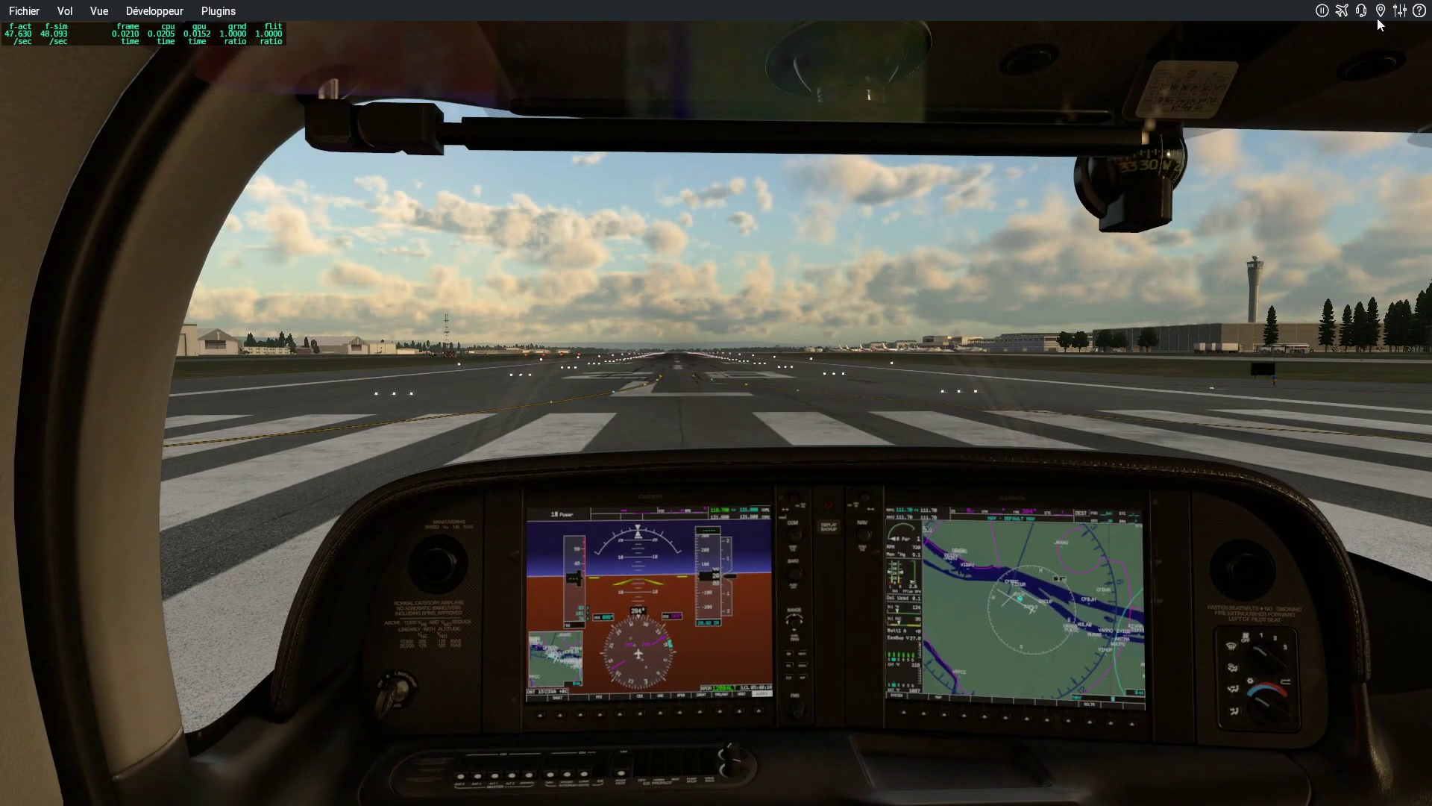
- Lower the general sound volume to roughly 40% in the Sound settings
left_click(1399, 10)
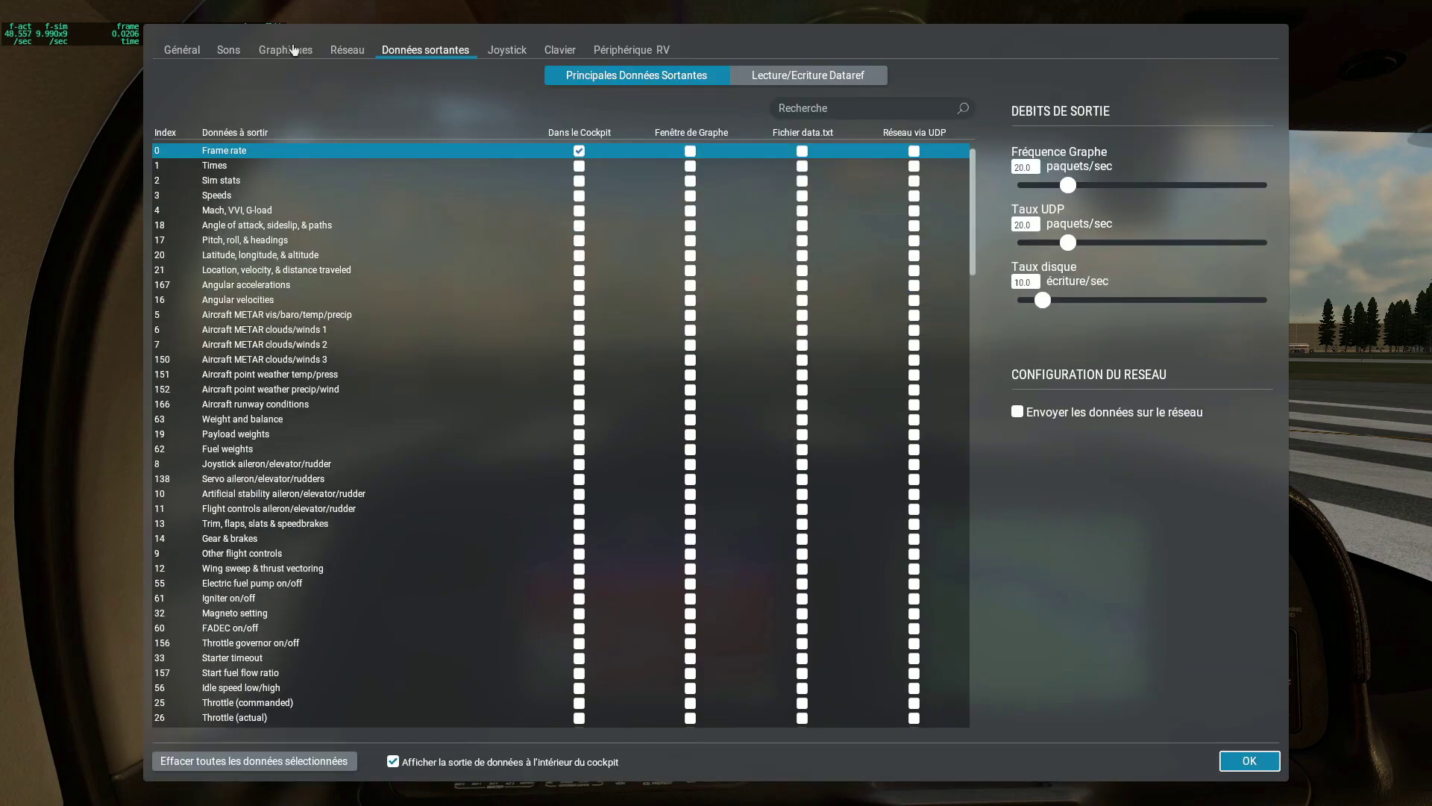
left_click(230, 50)
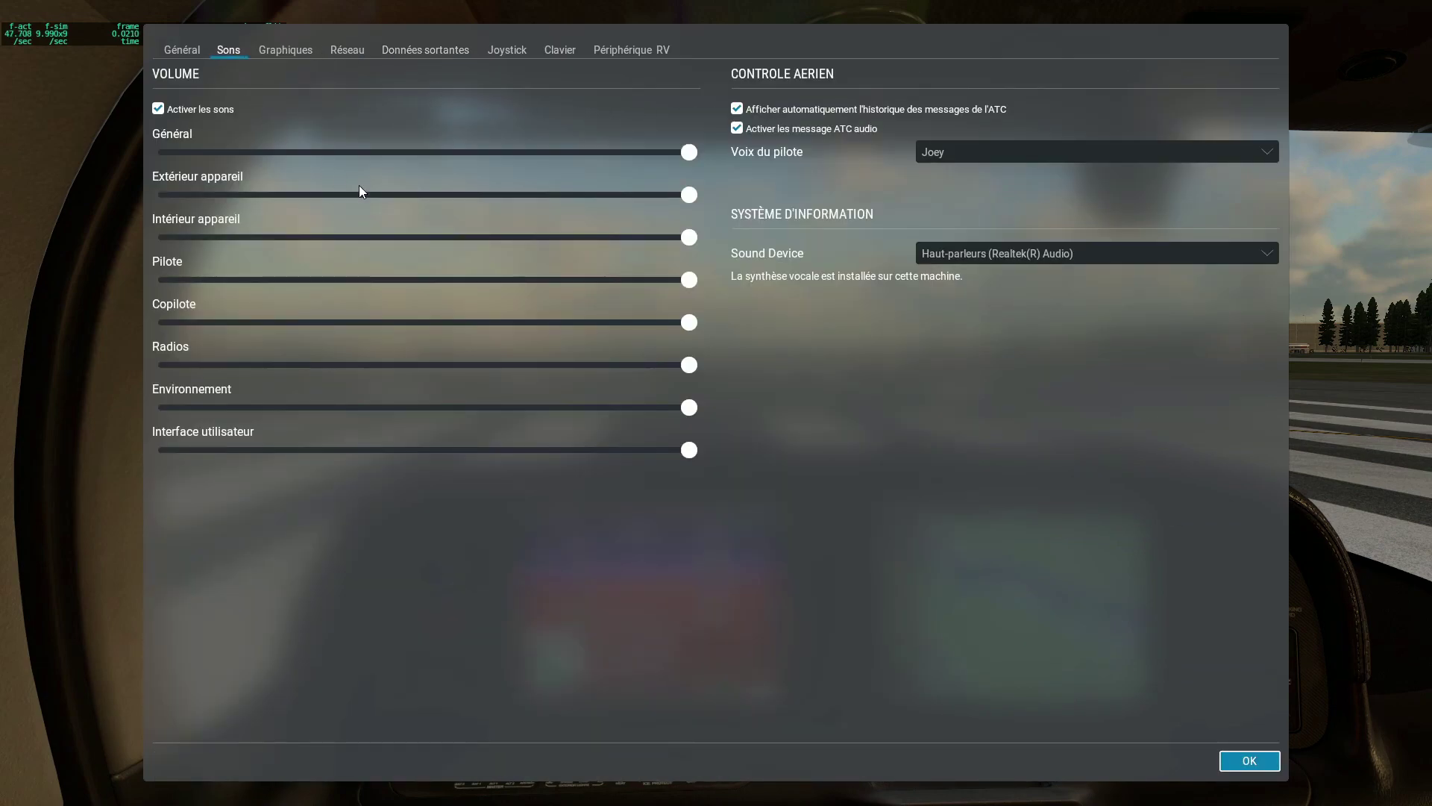
left_click_drag(691, 162, 380, 161)
left_click(1250, 760)
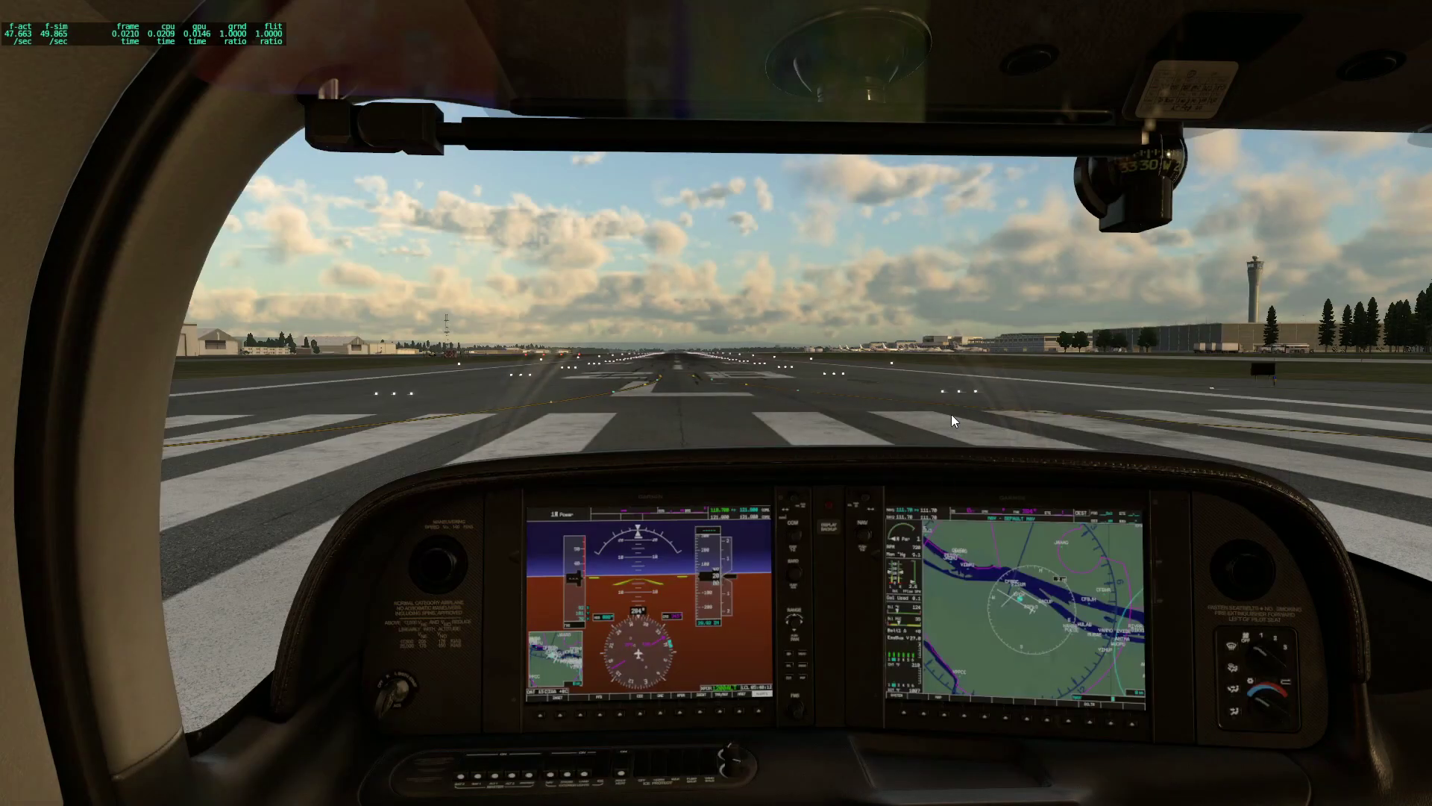
mouse_move(928, 379)
left_mouse_down()
mouse_move(701, 407)
mouse_move(634, 382)
mouse_move(625, 314)
mouse_move(1139, 383)
mouse_move(1031, 443)
mouse_move(822, 254)
left_mouse_up()
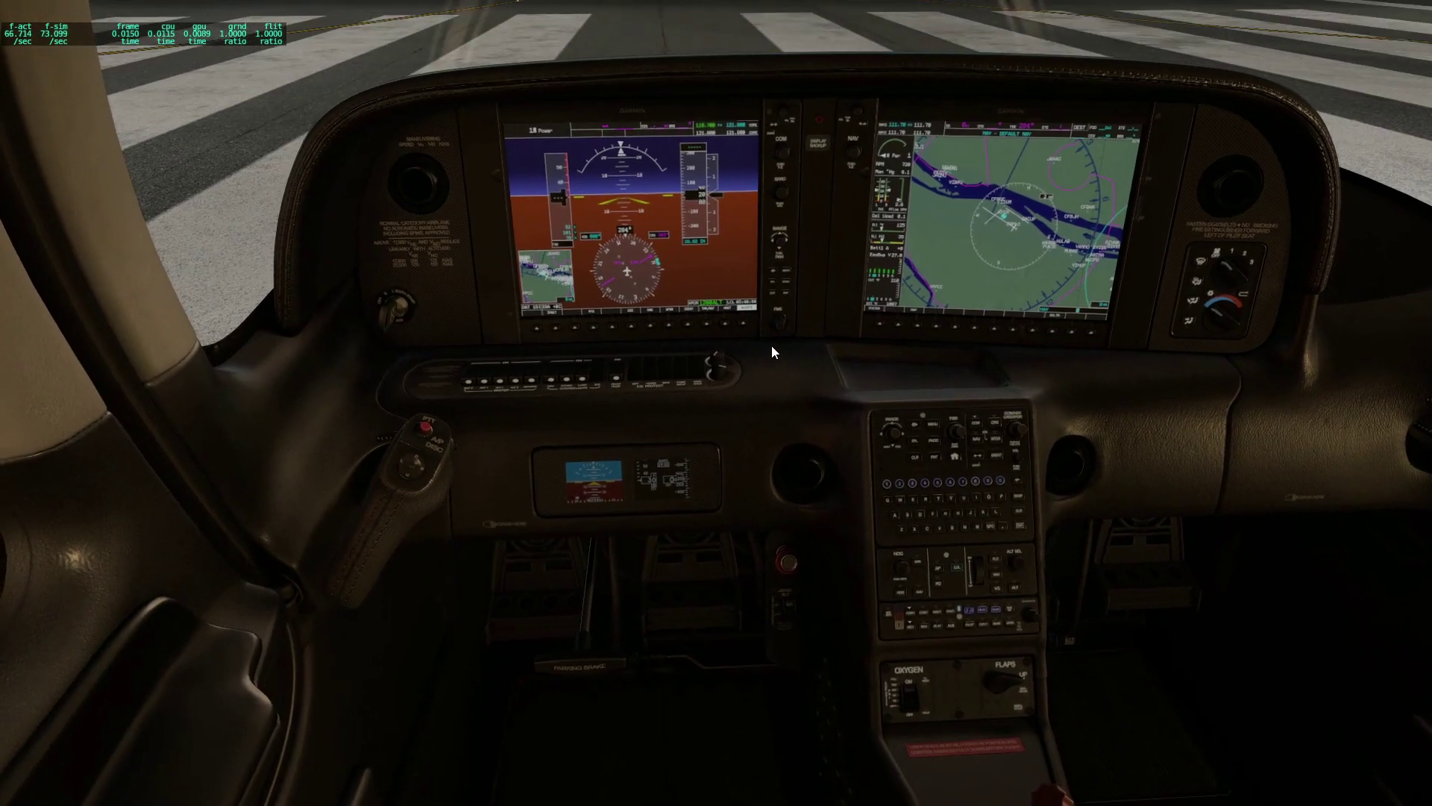
mouse_move(771, 344)
left_mouse_down()
mouse_move(785, 441)
mouse_move(812, 471)
mouse_move(804, 494)
mouse_move(828, 468)
mouse_move(810, 433)
mouse_move(800, 479)
left_mouse_up()
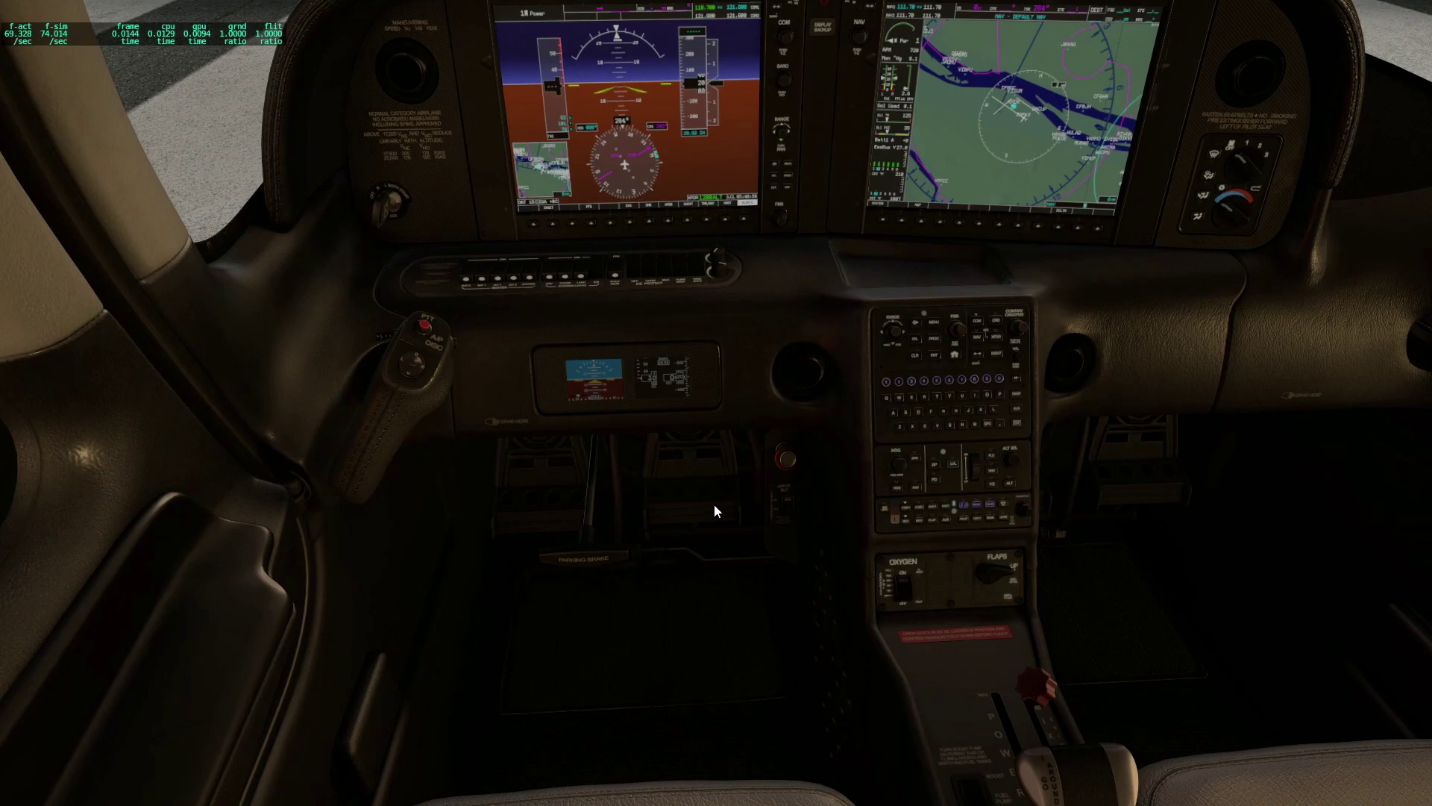
left_click_drag(657, 590, 656, 435)
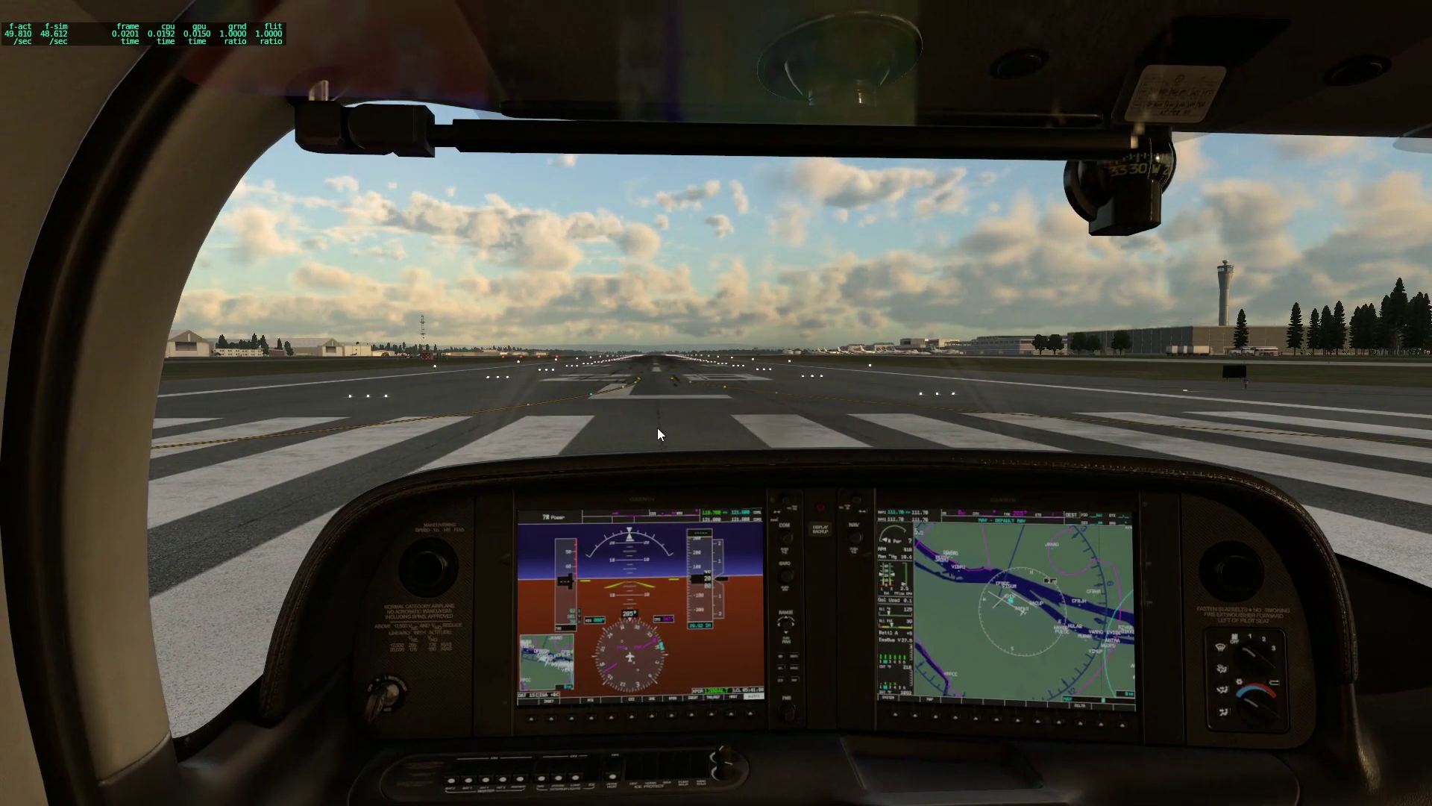